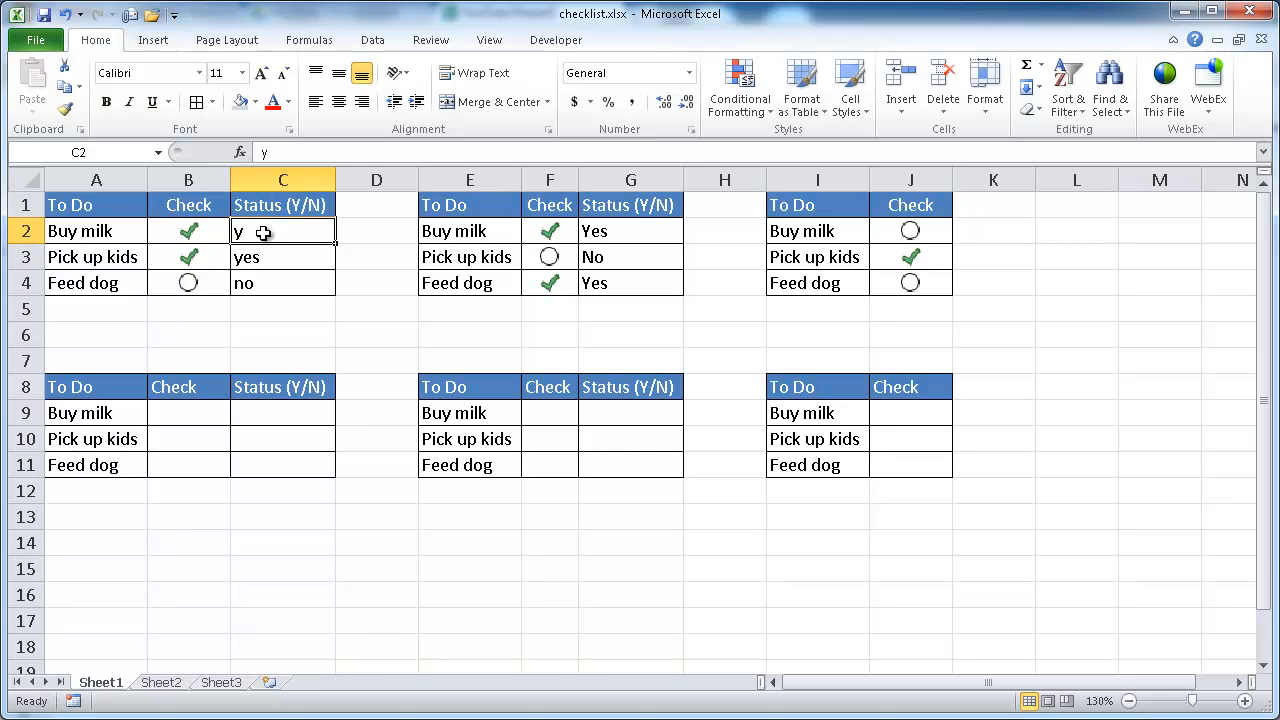
Step: Enter no as Buy milk's status and y as Feed dog's status in the first table
type("no")
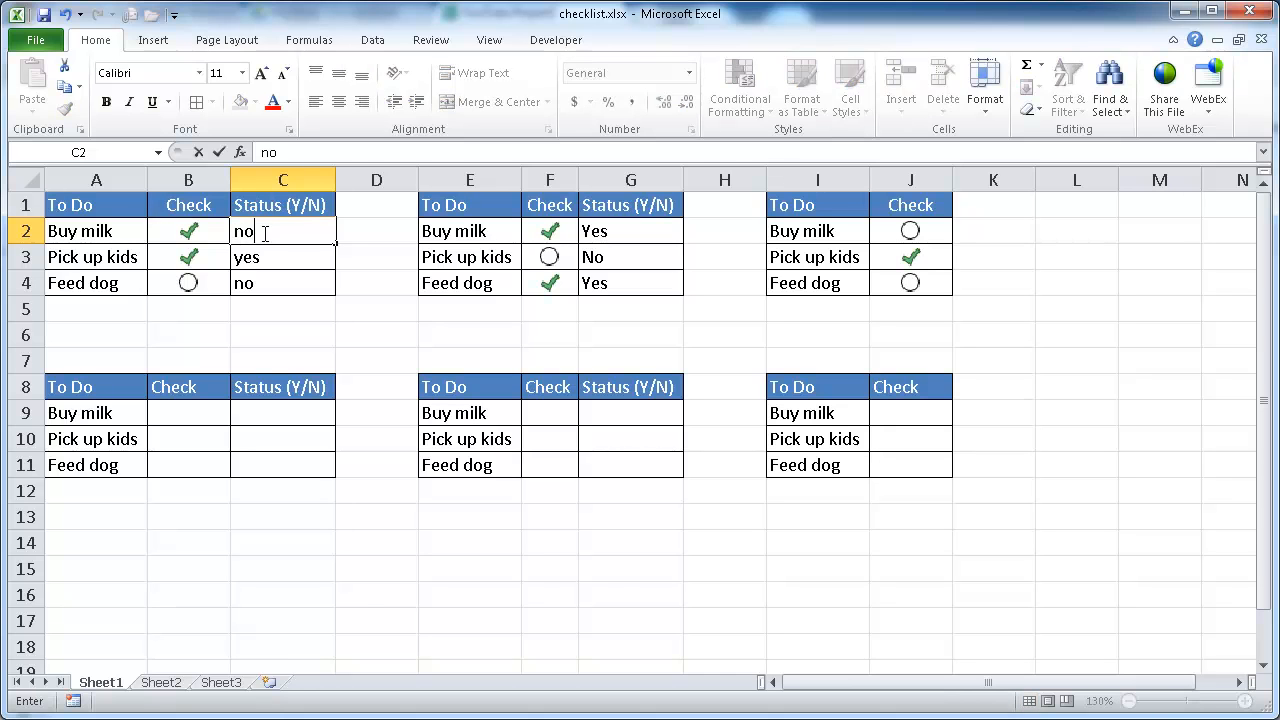
key("Return")
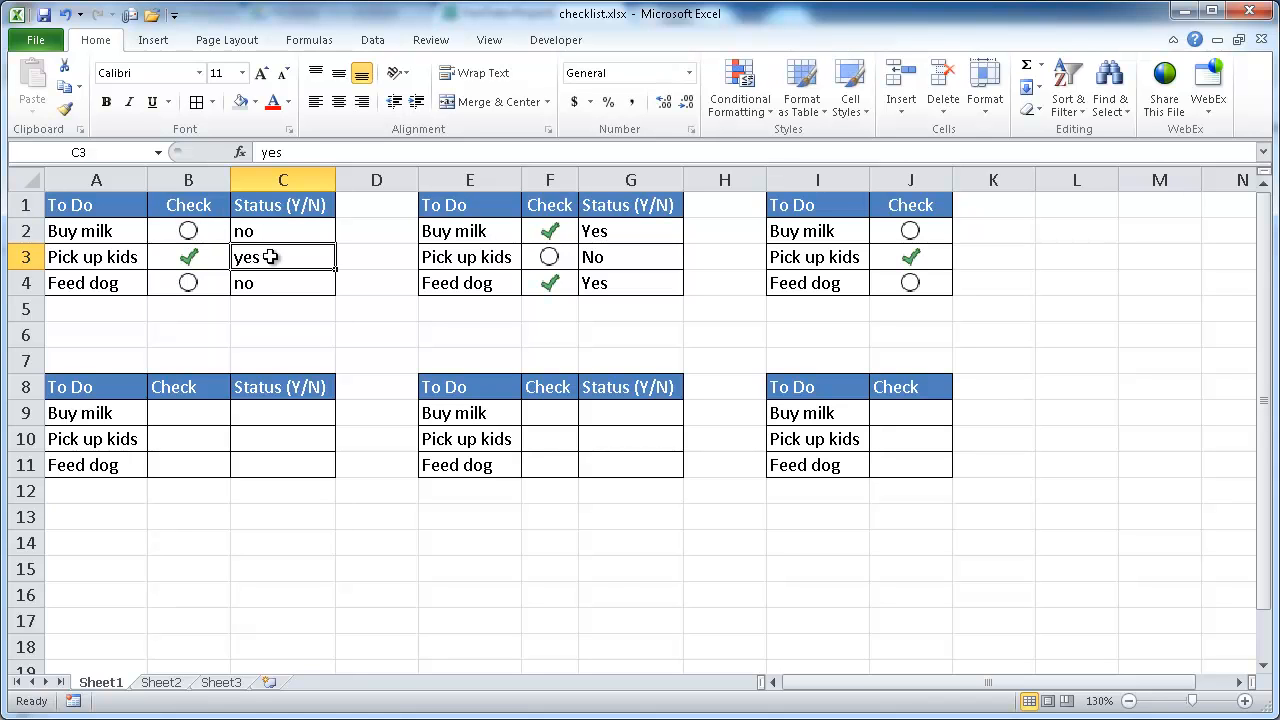
left_click(271, 290)
type("y")
key("Return")
left_click(270, 289)
type("y")
key("BackSpace")
key("Return")
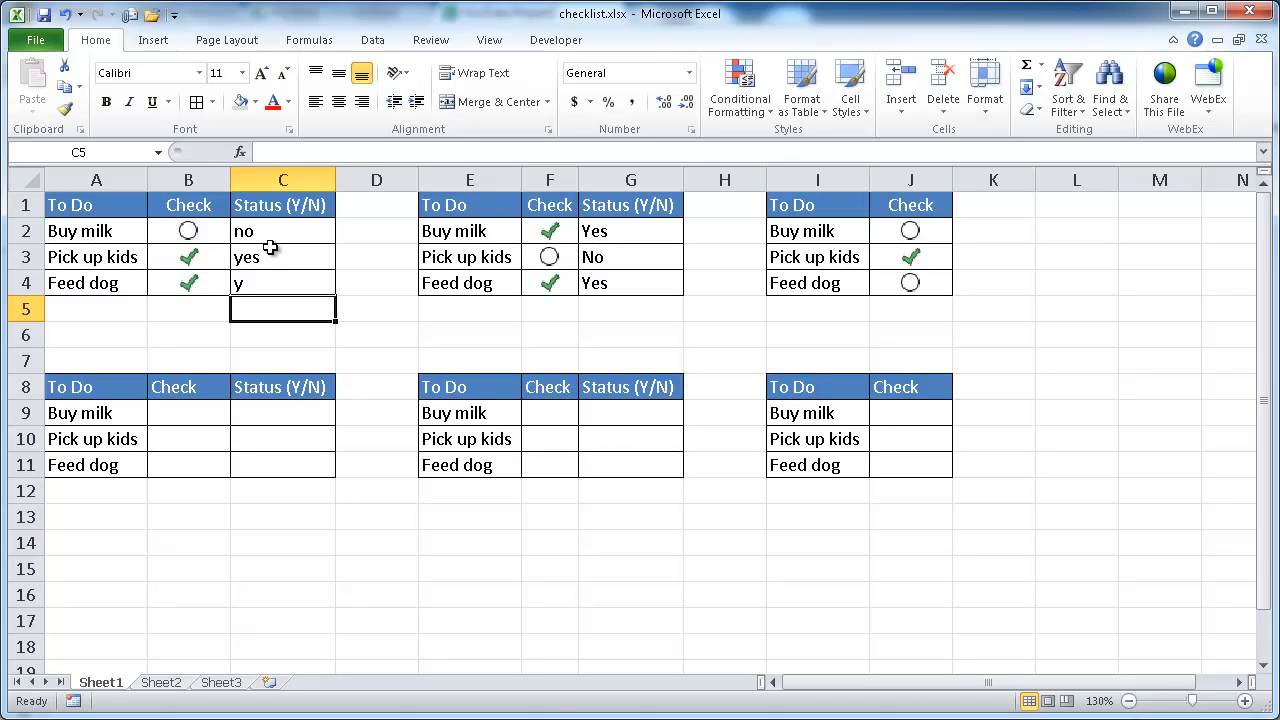
Step: Replace Pick up kids' status in the first table with ugh
left_click(268, 257)
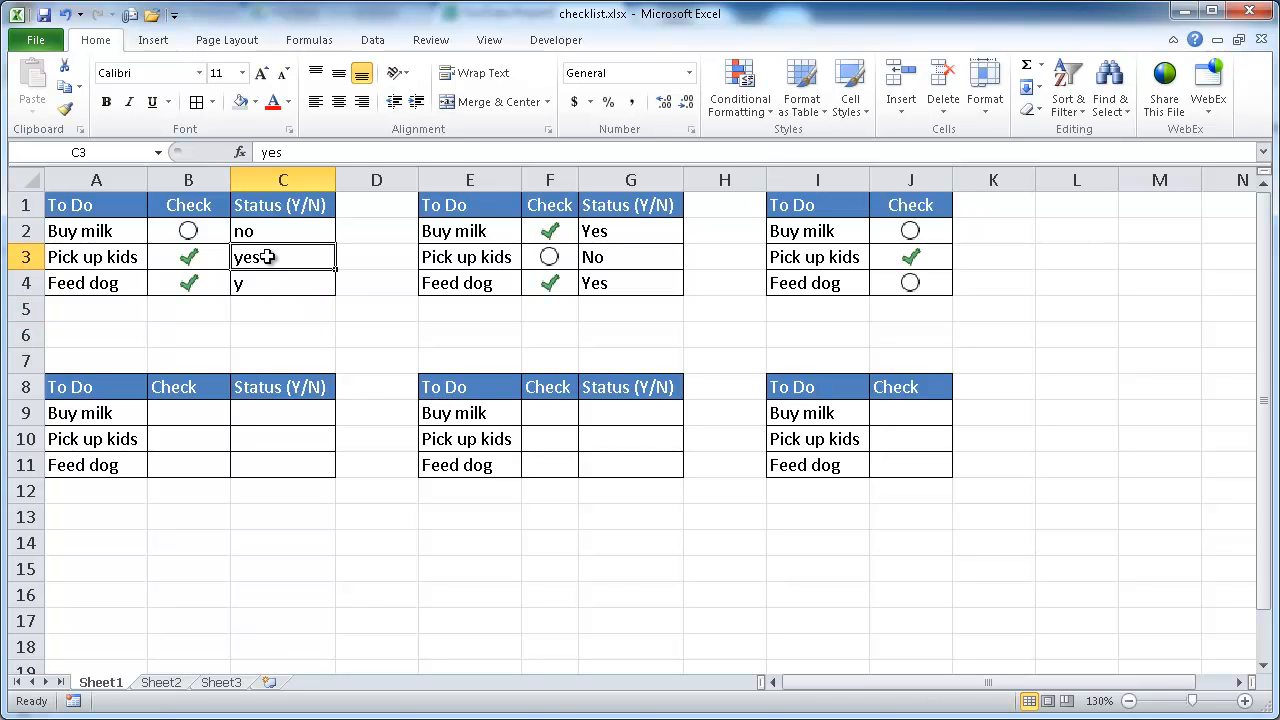
key("BackSpace")
type("ugh")
key("Return")
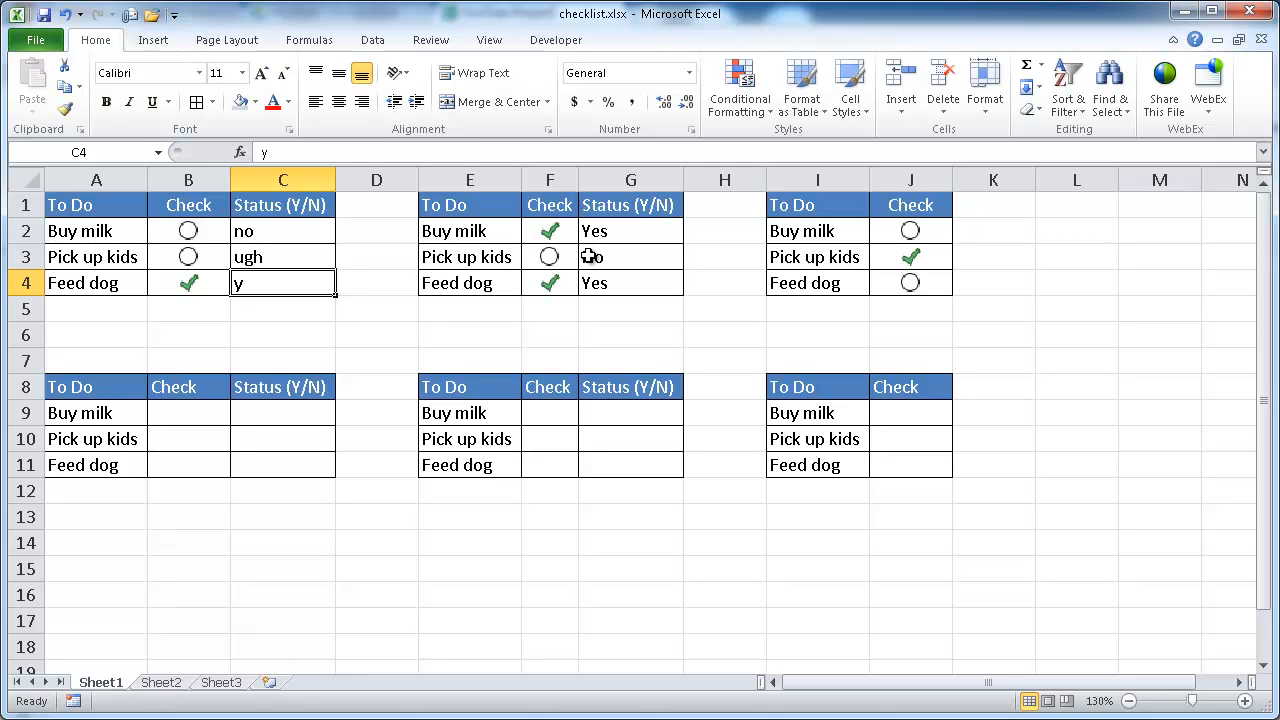
Step: Choose No for Buy milk and Yes for Pick up kids from the second table's status dropdowns
left_click(653, 229)
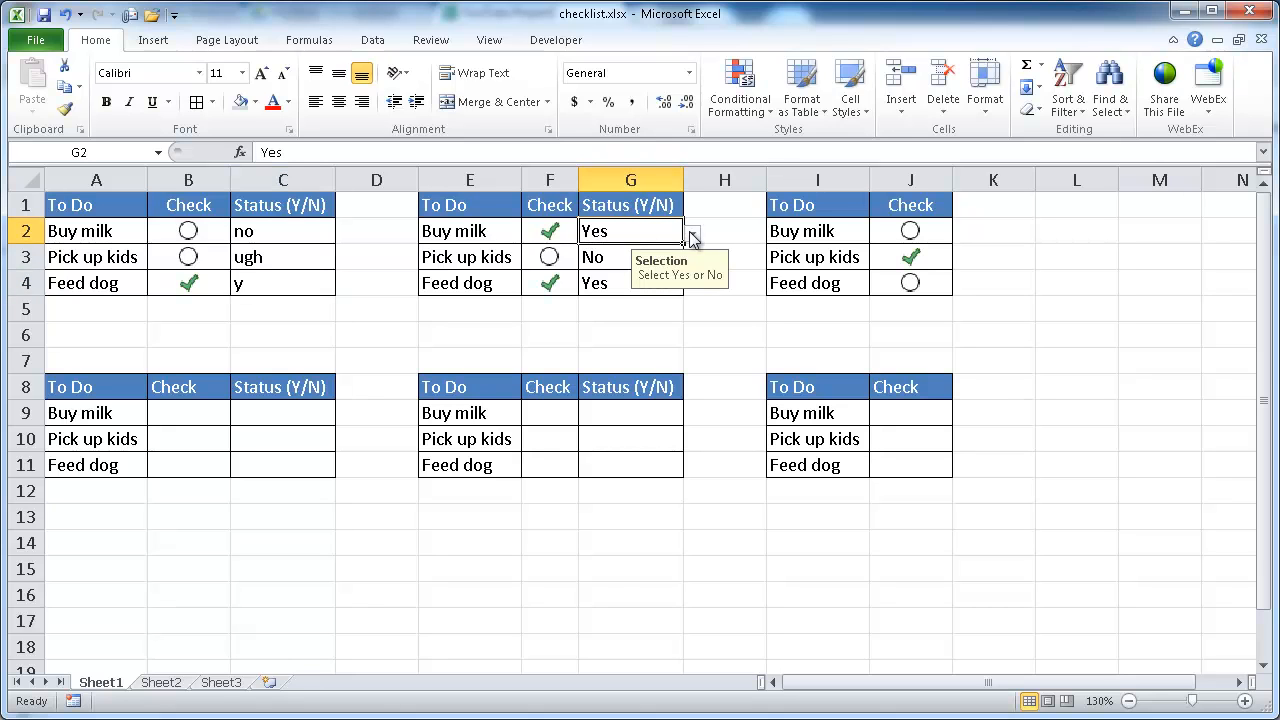
left_click(692, 234)
left_click(613, 272)
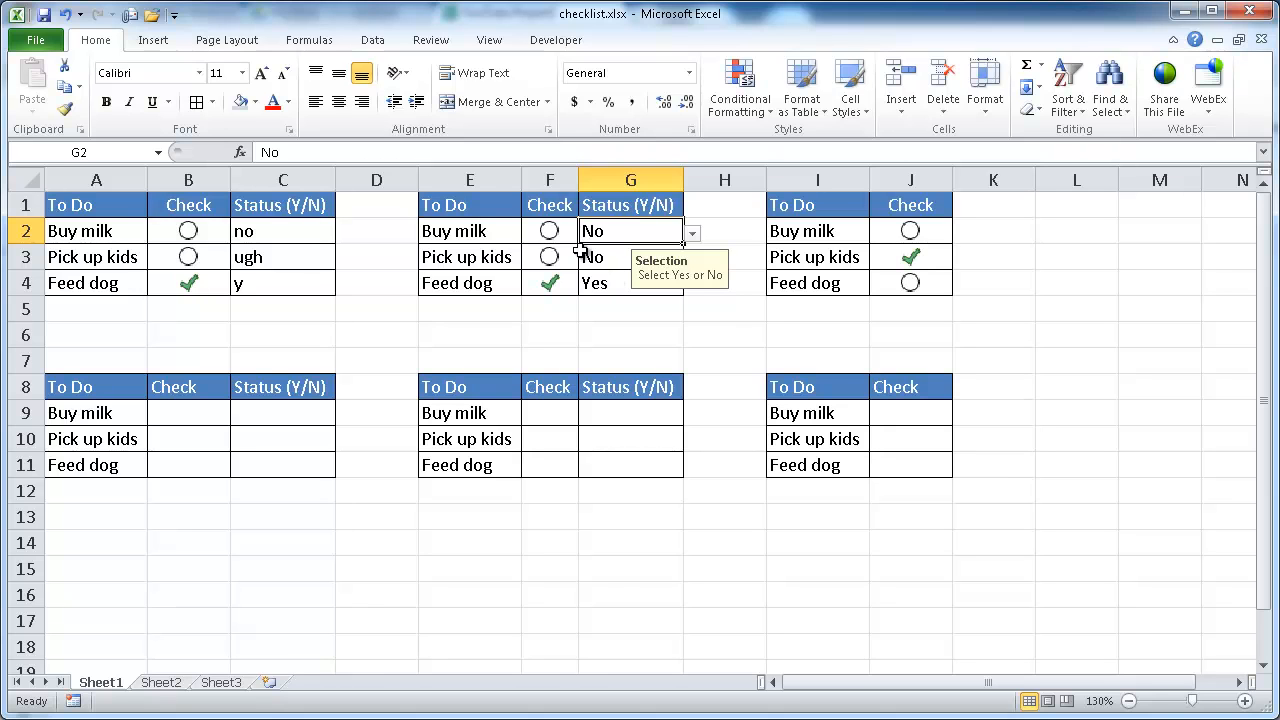
left_click(595, 256)
left_click(691, 260)
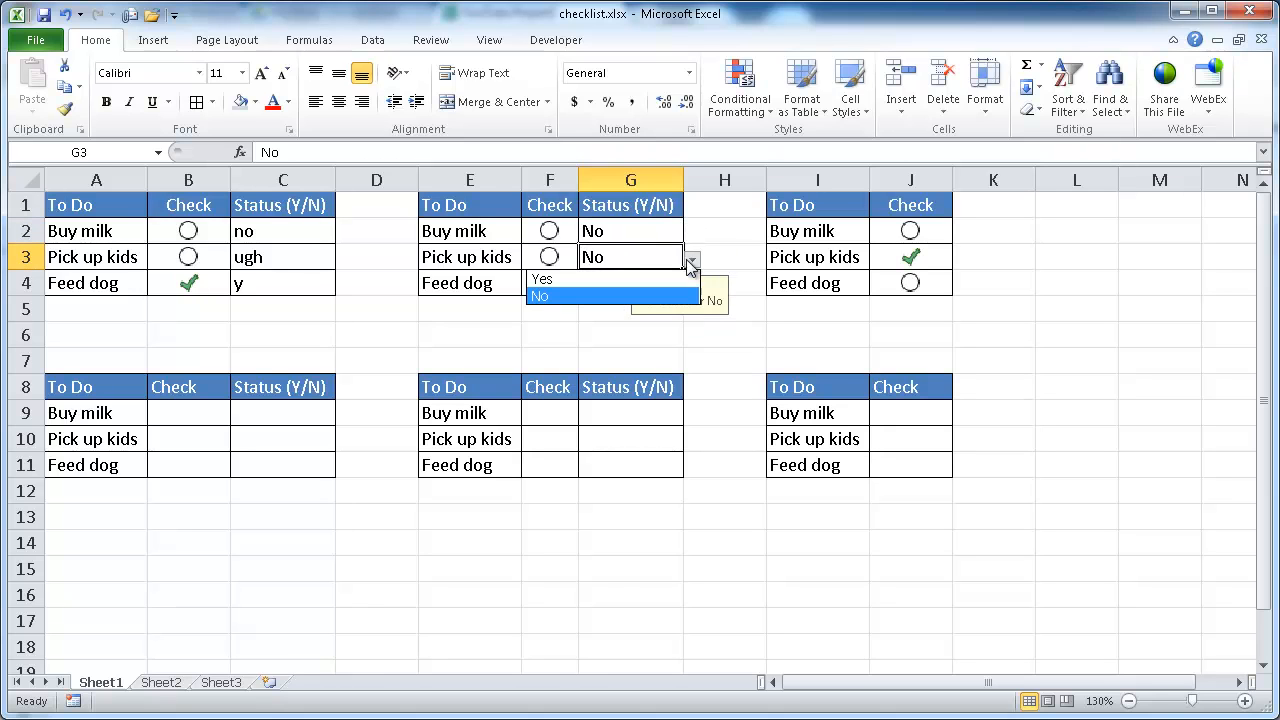
left_click(648, 281)
Step: Try to enter ygtfdgh as Feed dog's status in the second table, then cancel the entry
left_click(605, 285)
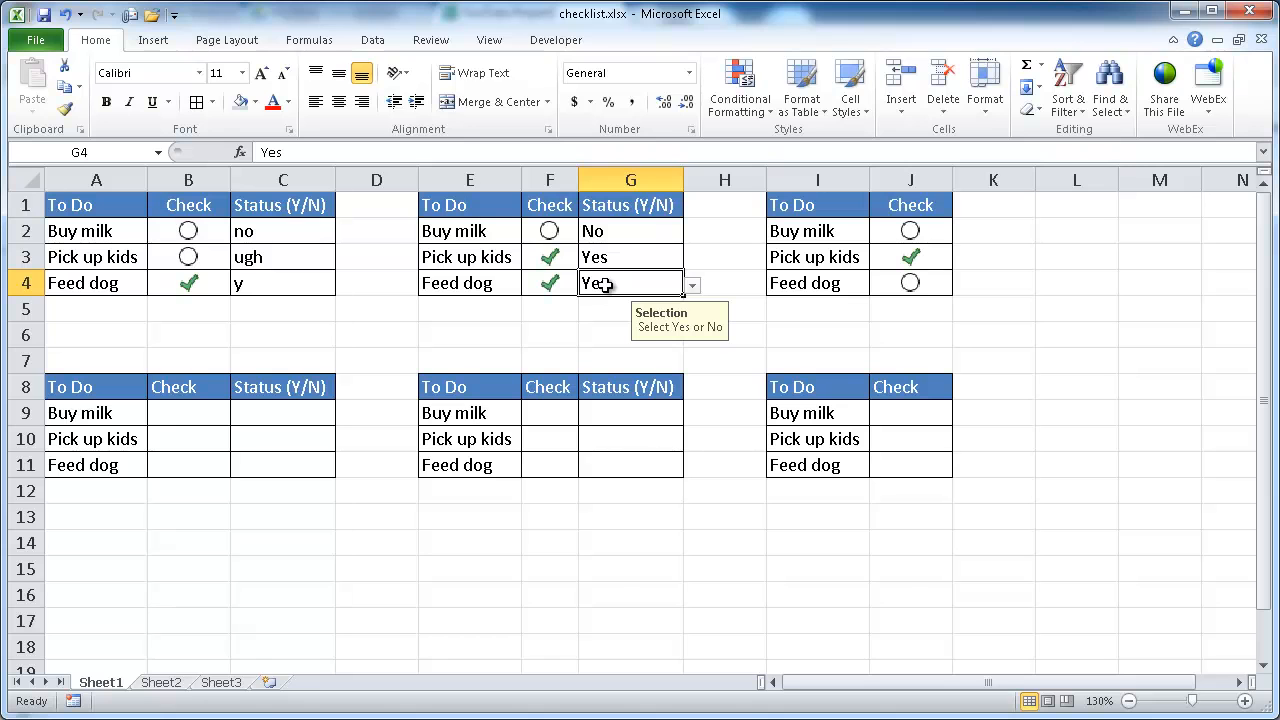
type("ygtfdgh")
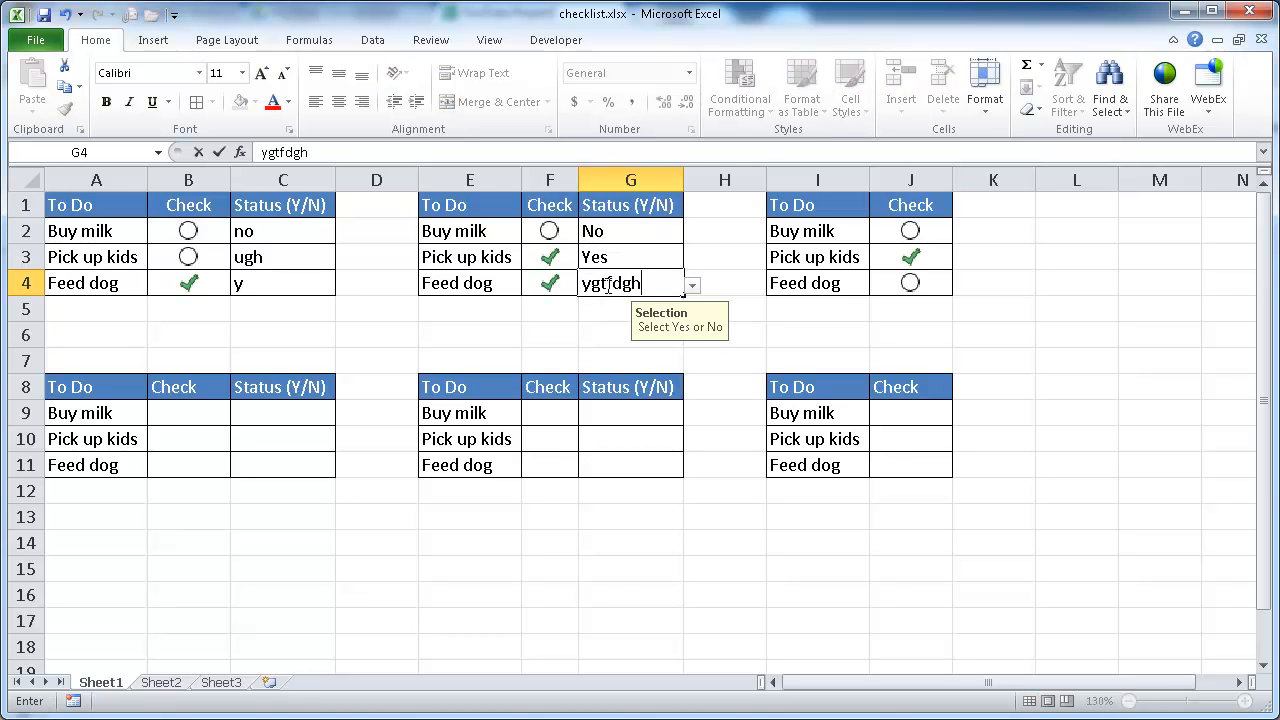
key("Return")
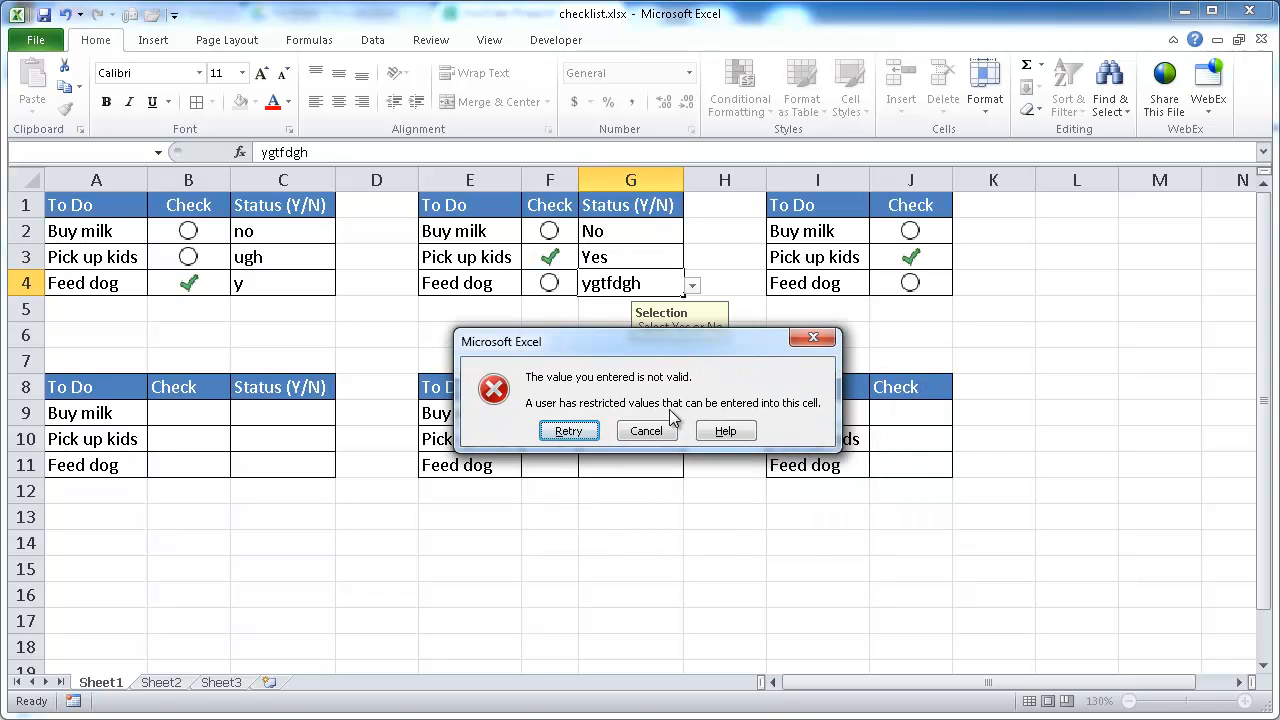
left_click(645, 432)
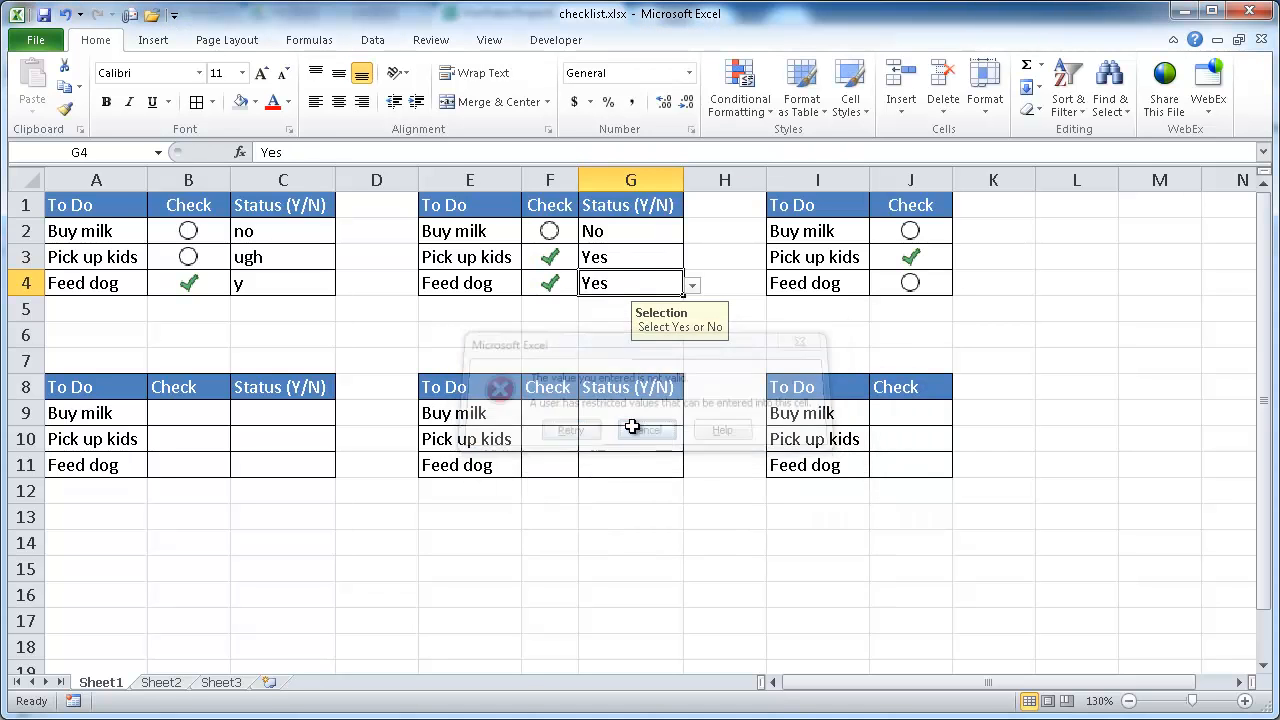
Step: Switch Feed dog's status in the second table to No and back to Yes from its dropdown
left_click(692, 286)
left_click(663, 322)
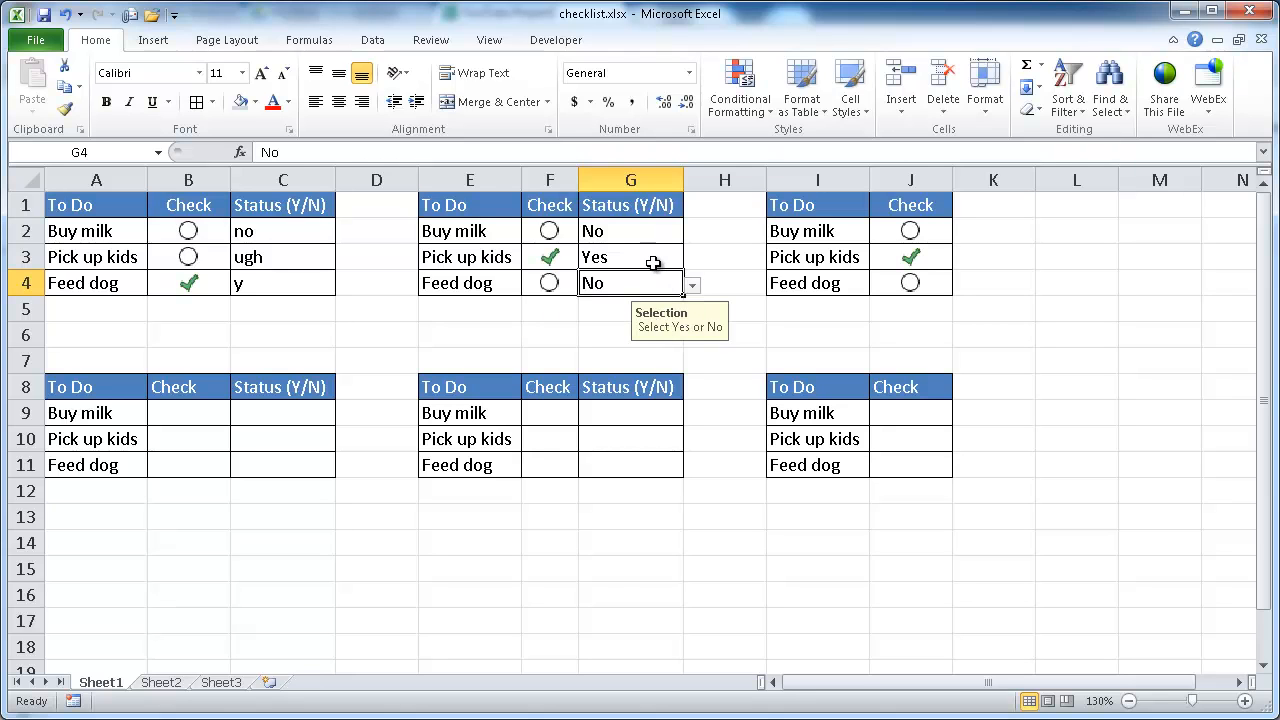
left_click(636, 257)
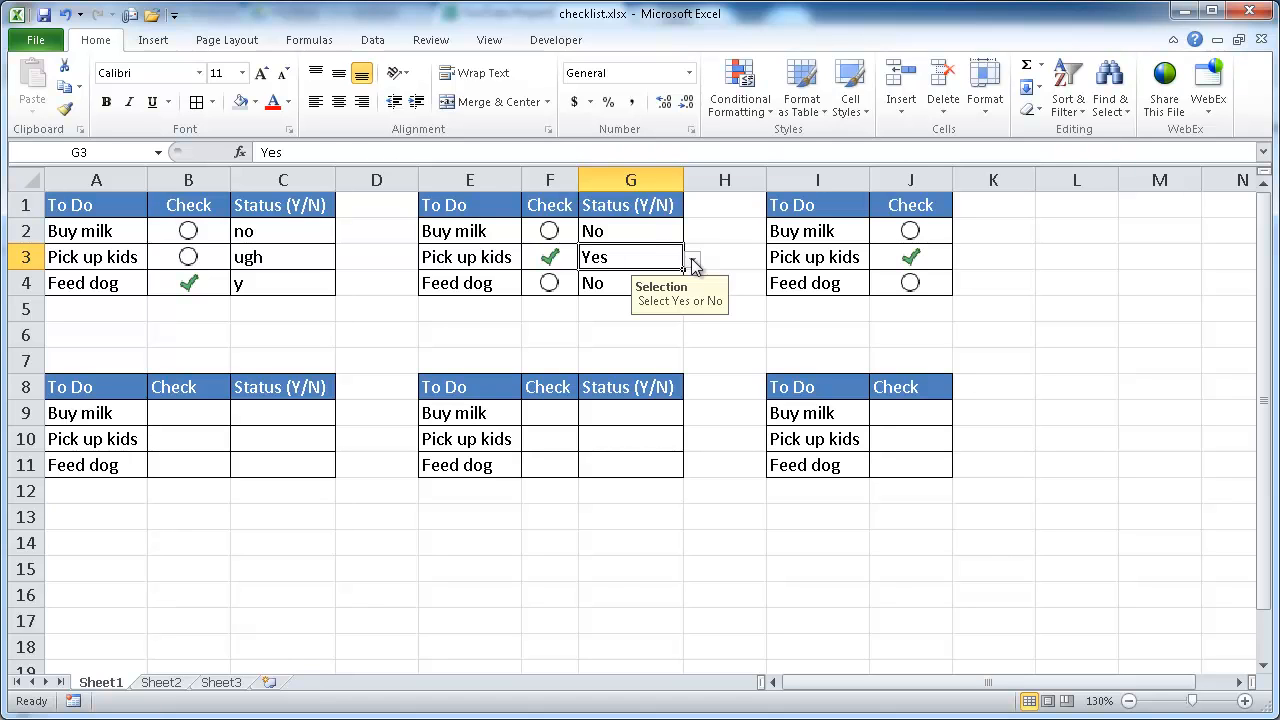
left_click(620, 283)
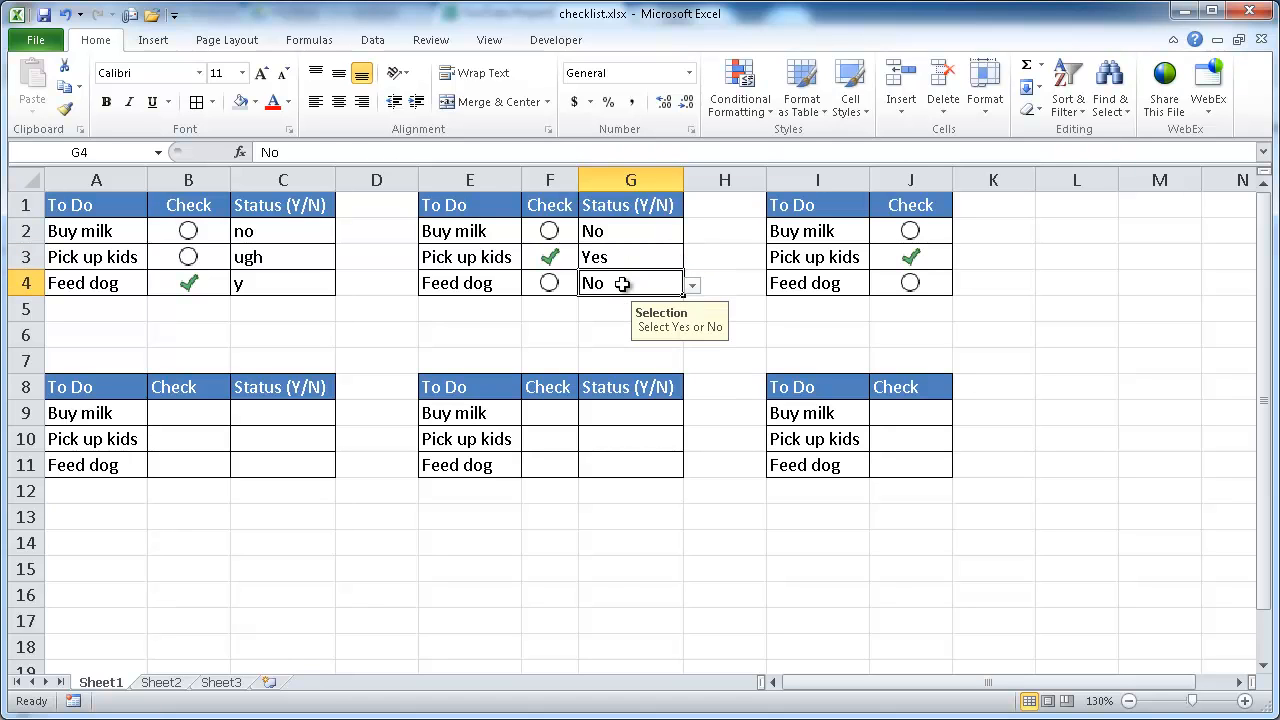
left_click(694, 287)
left_click(605, 300)
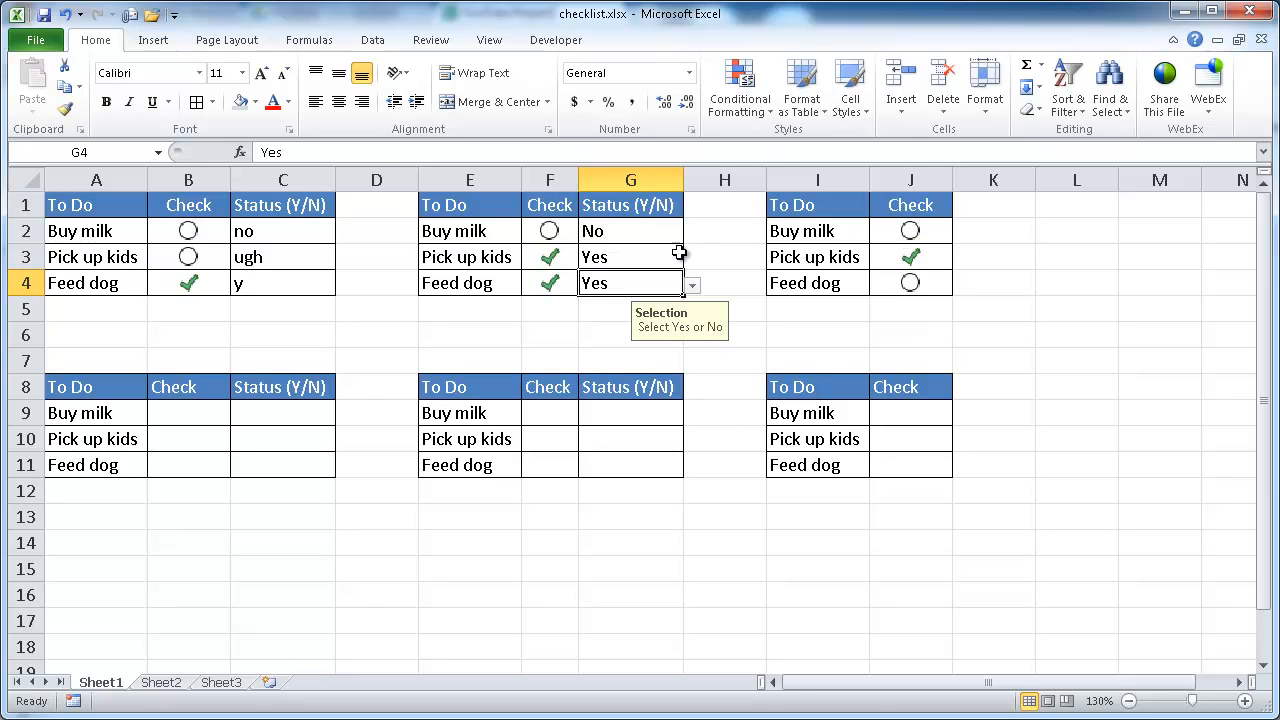
Step: Enter 1 for Buy milk and 0 for Pick up kids in the third table's Check column
left_click(920, 233)
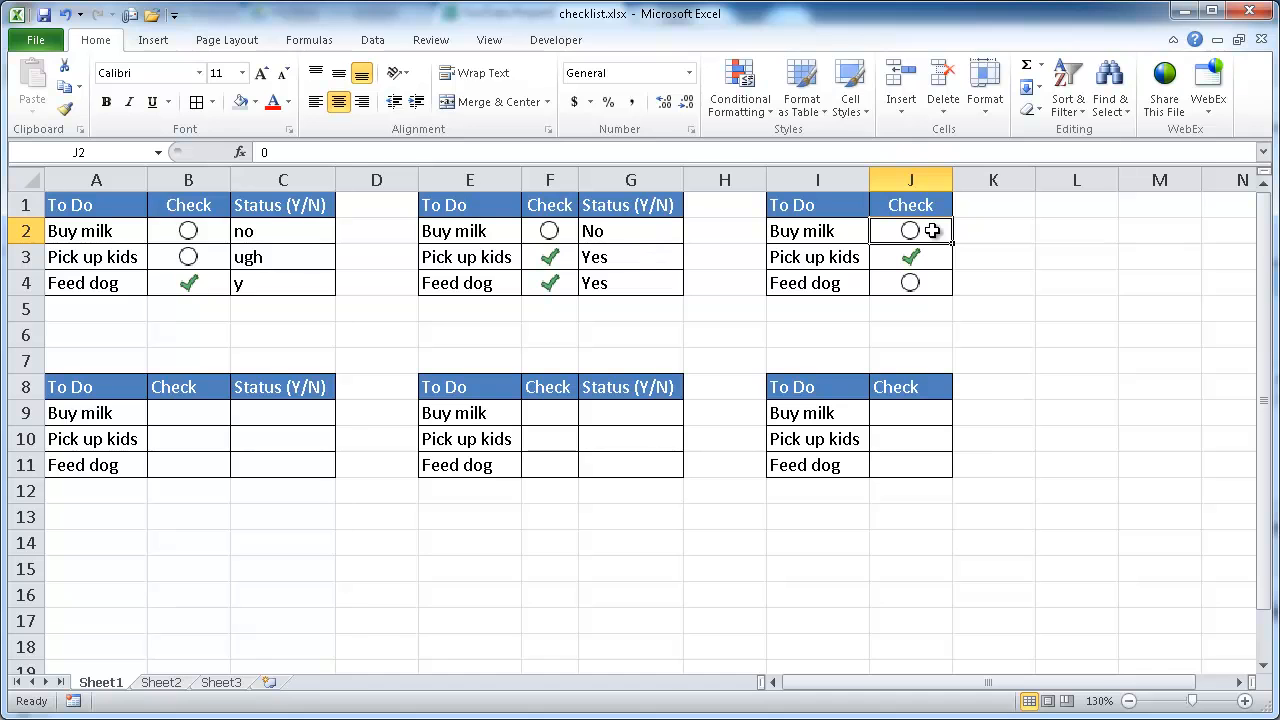
type("1")
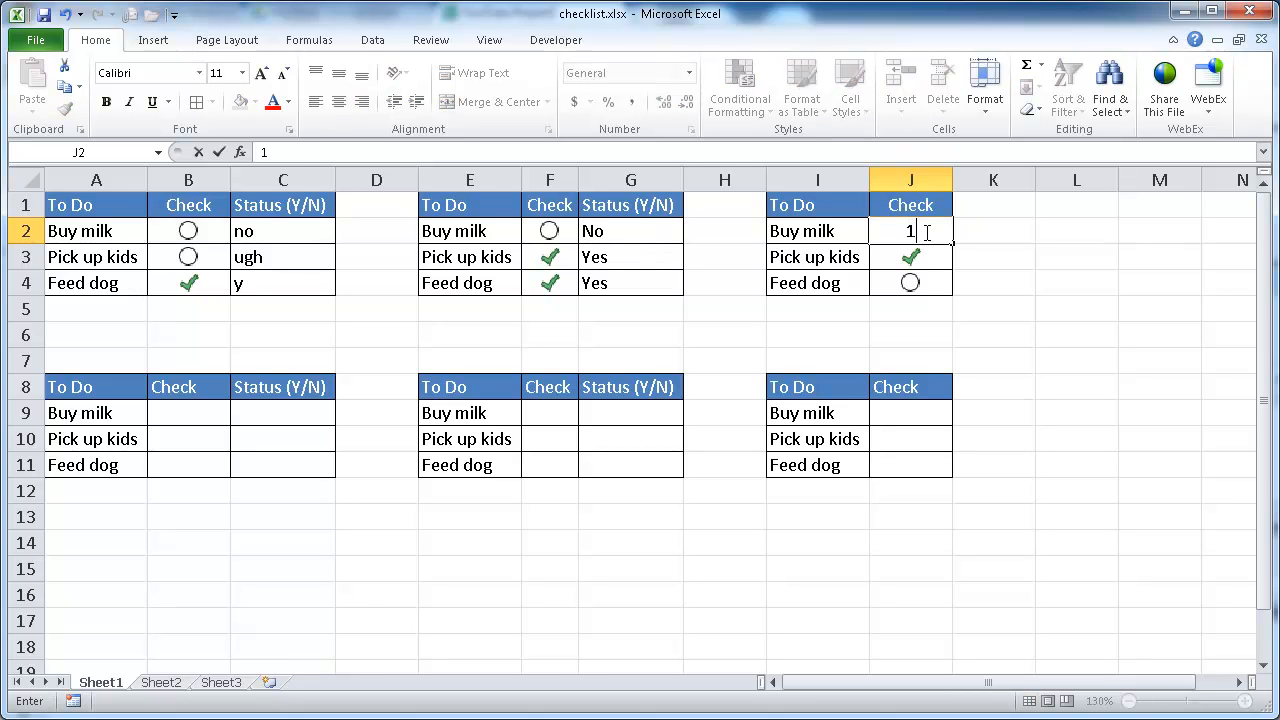
key("Return")
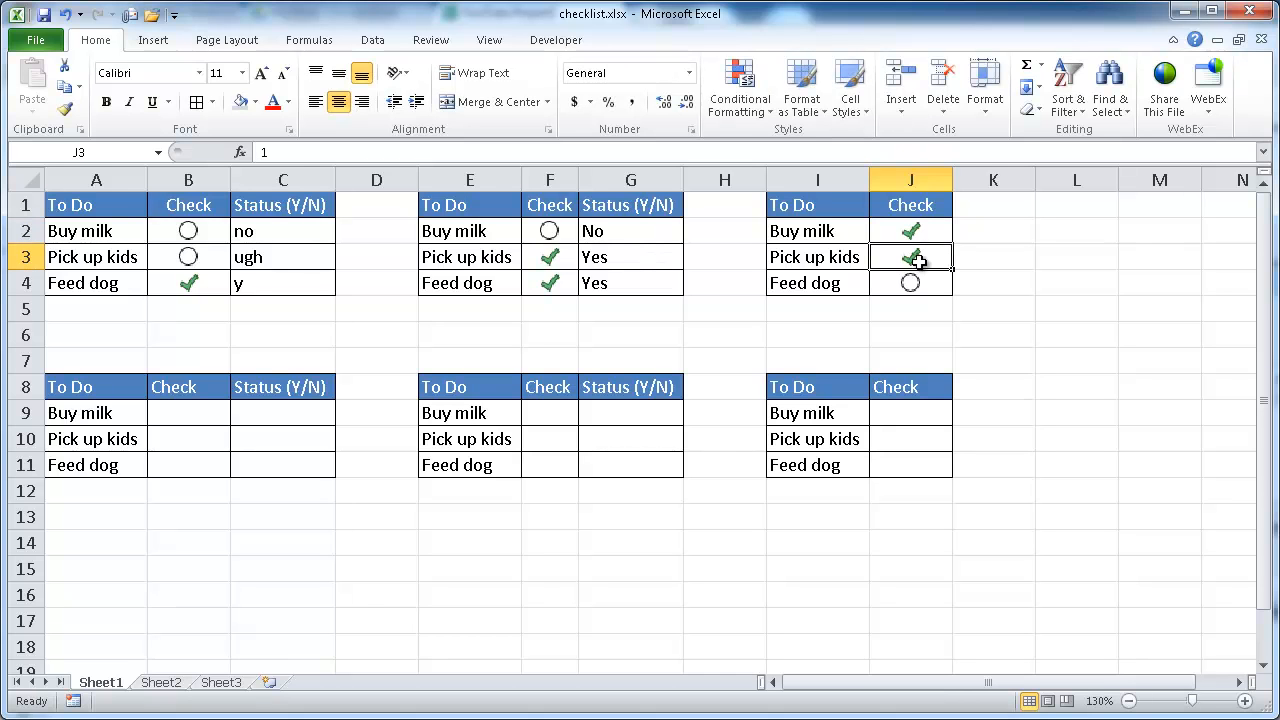
type("0")
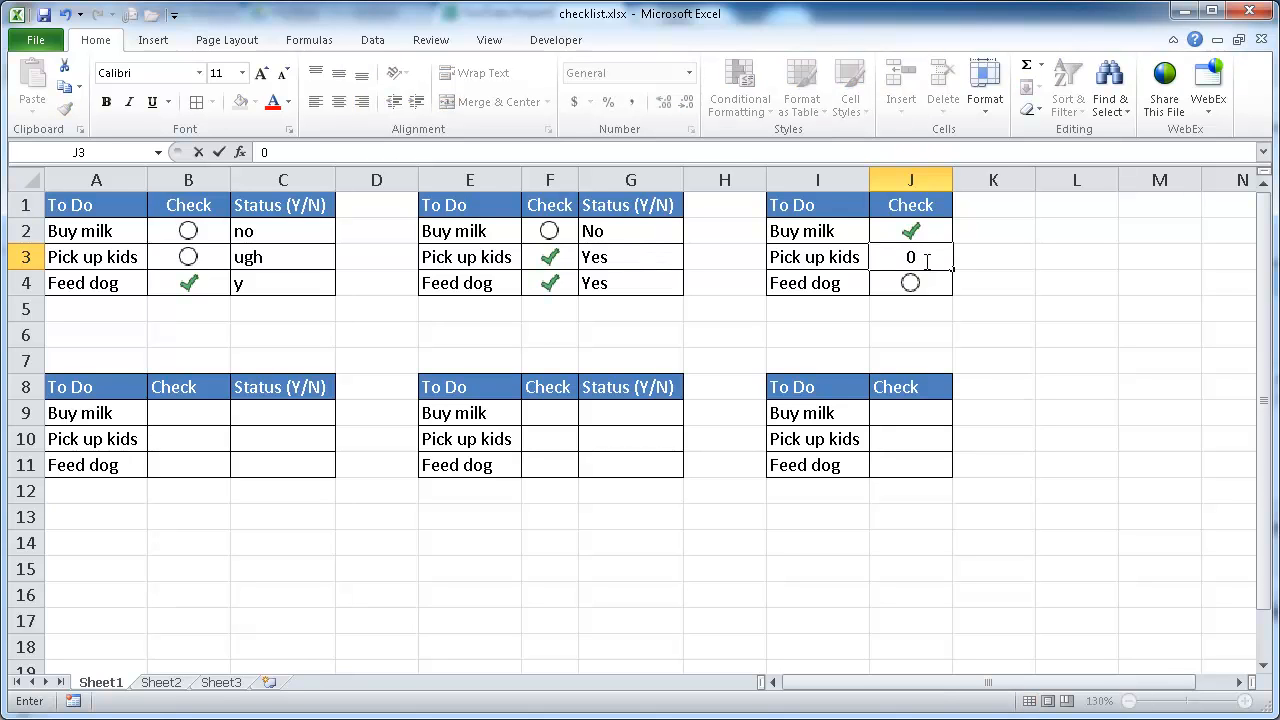
key("Return")
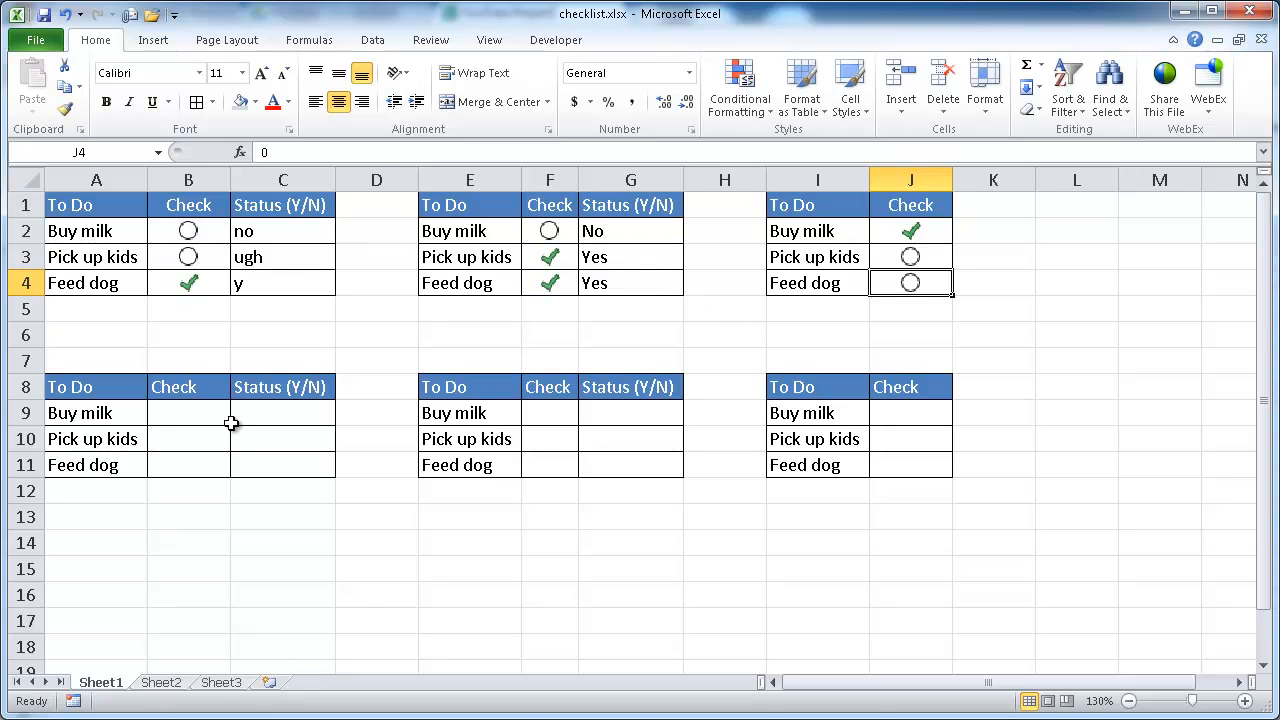
Step: Fill the lower-left table's statuses with yes, y and no for the three tasks
left_click(262, 413)
type("yes")
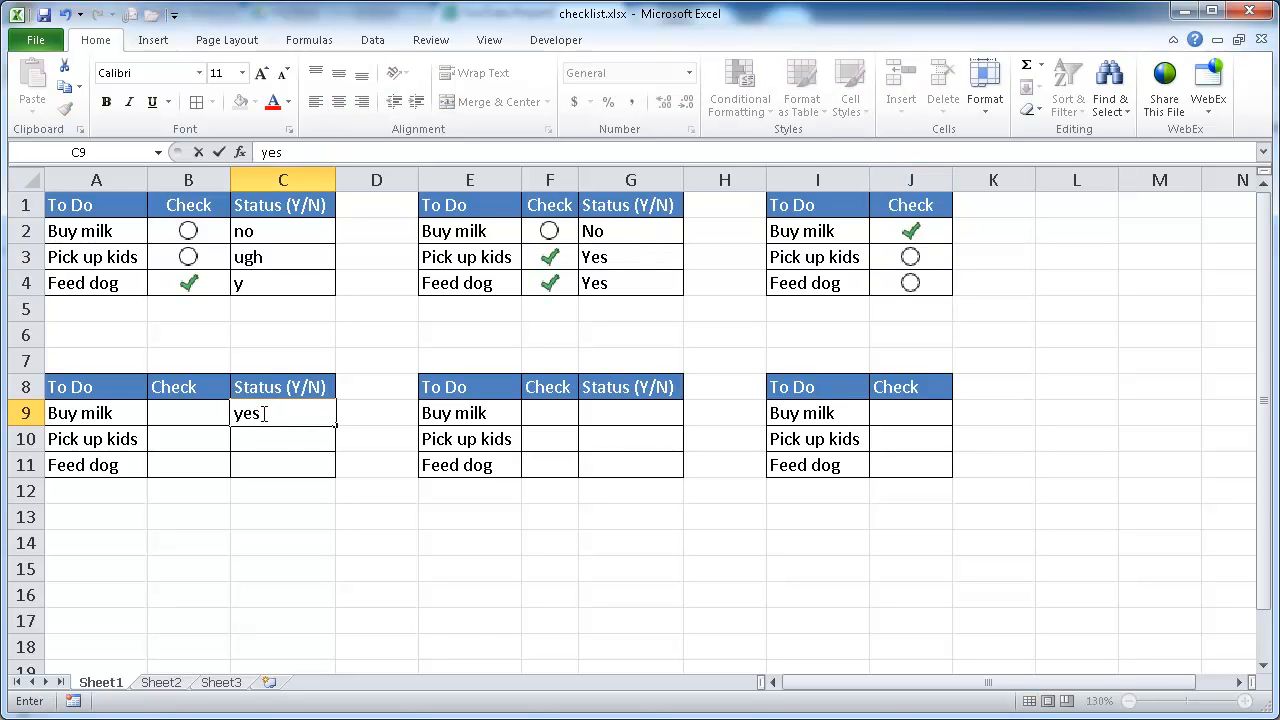
left_click(266, 437)
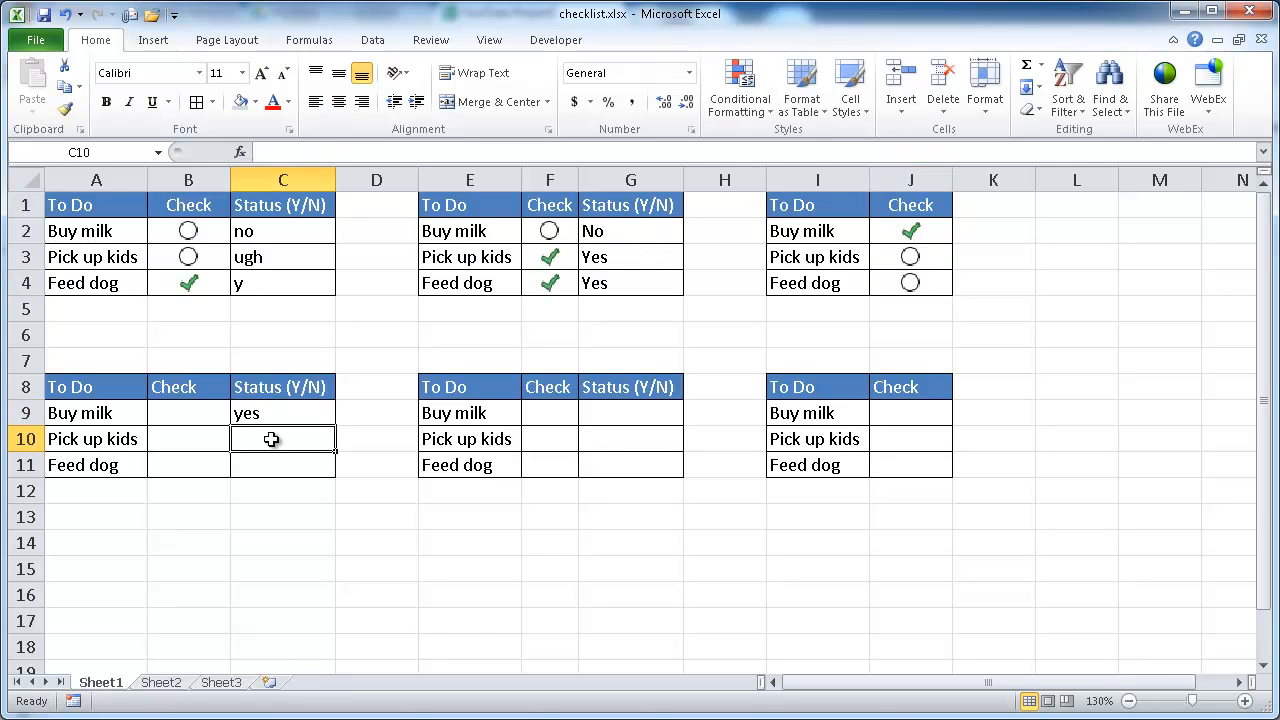
type("y")
key("Delete")
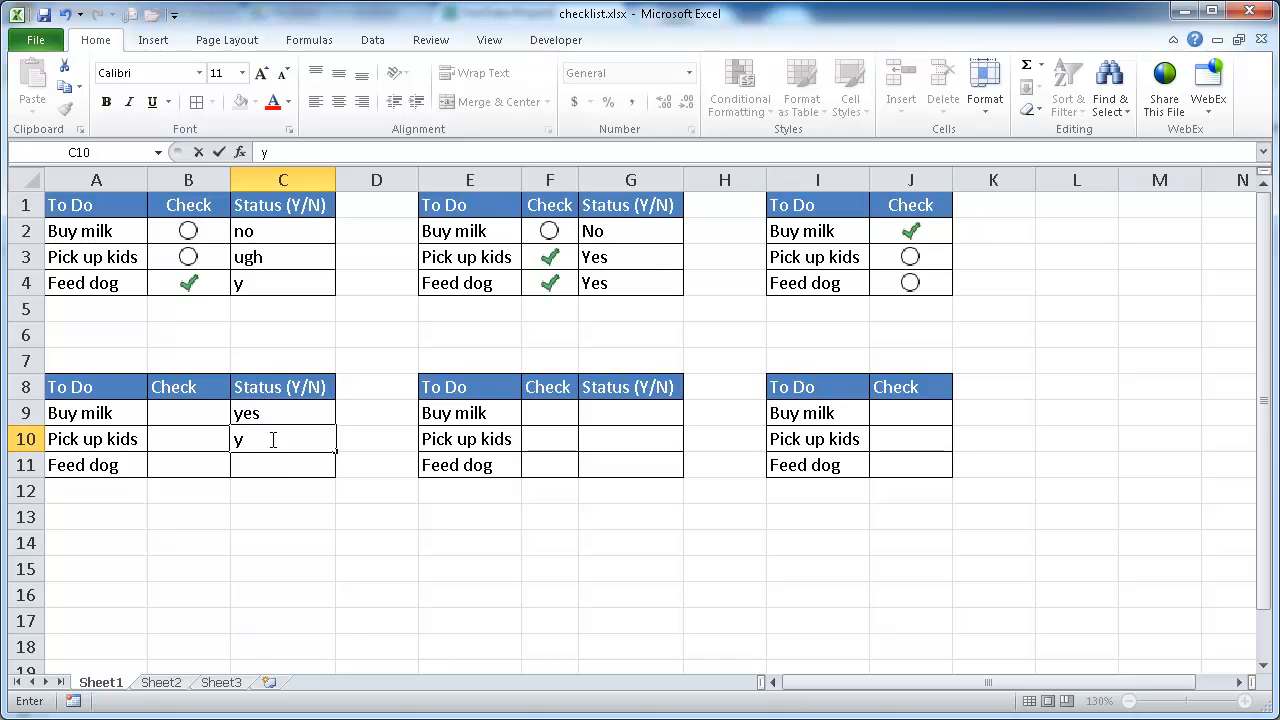
left_click(276, 465)
type("no")
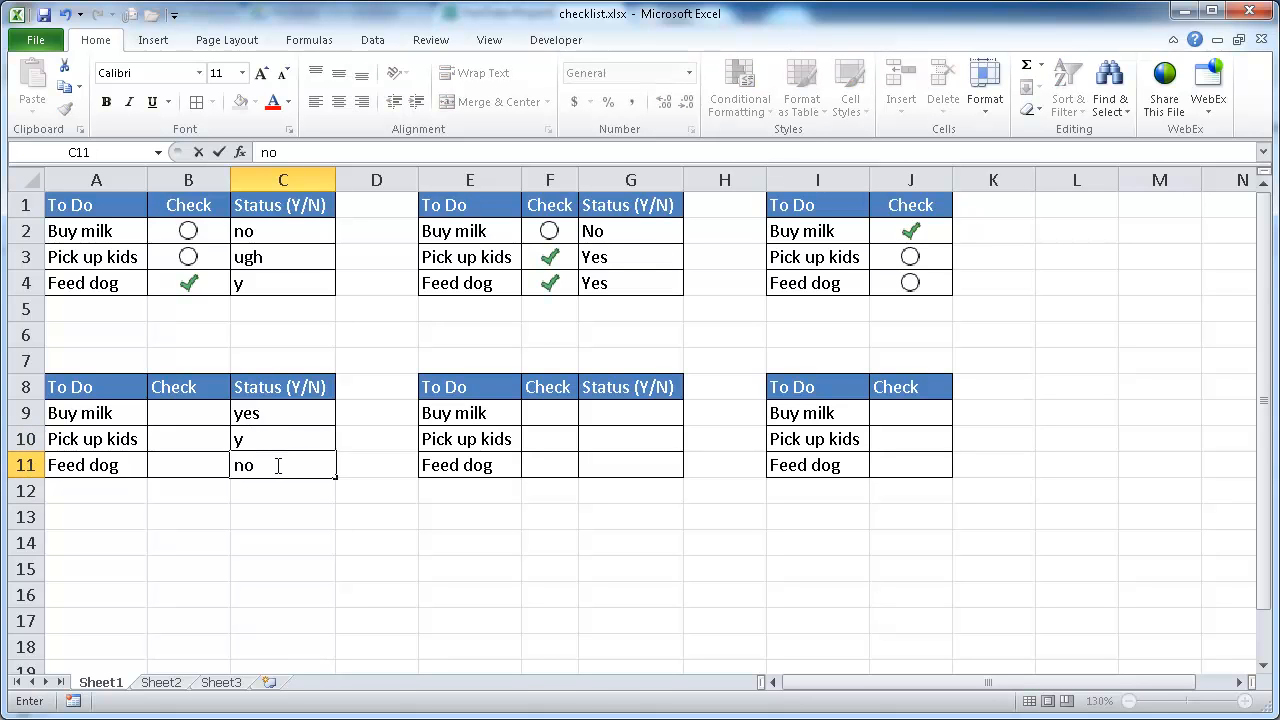
key("Return")
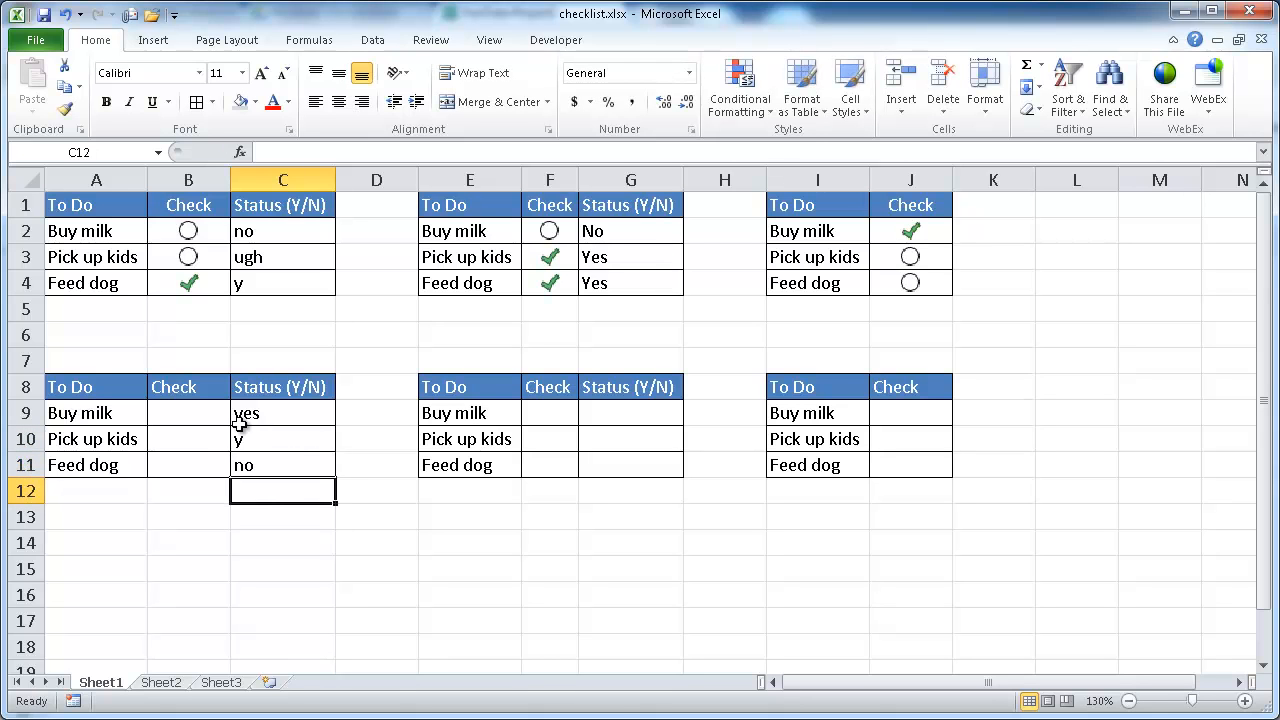
Step: Start an IF formula in Buy milk's Check cell of the lower-left table testing C9="yes" and C9="y"
left_click(190, 412)
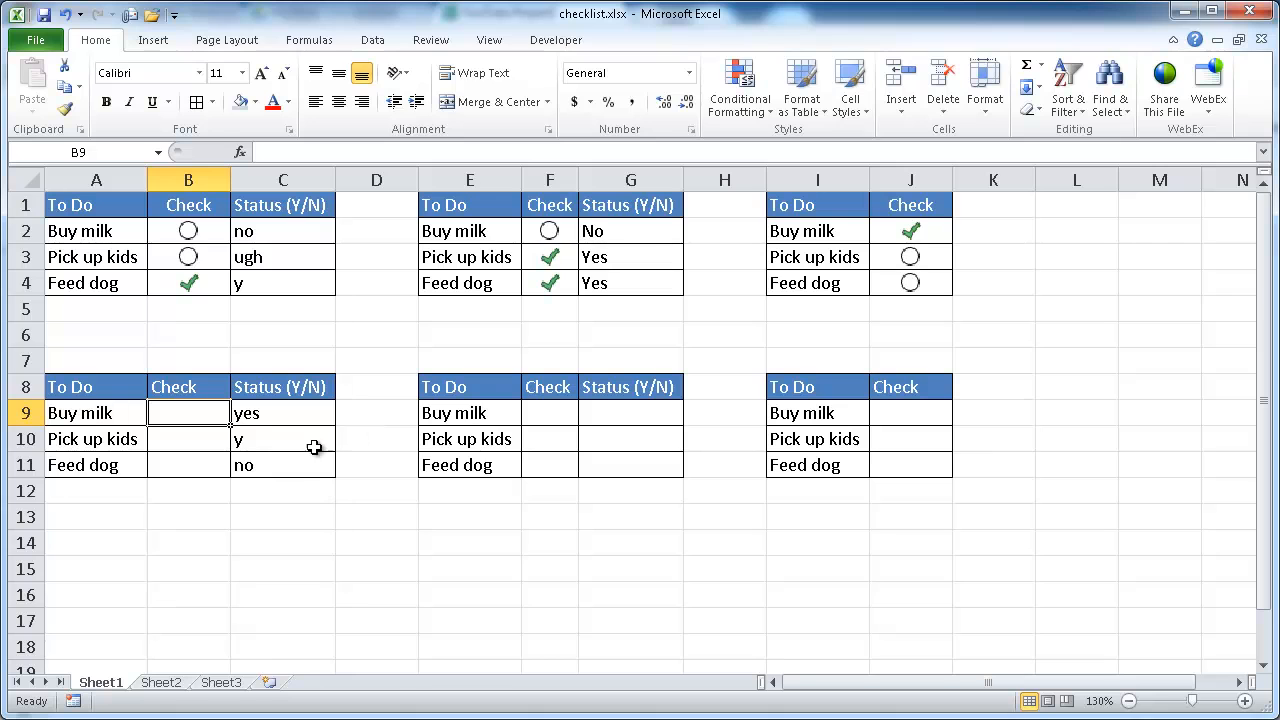
left_click(270, 414)
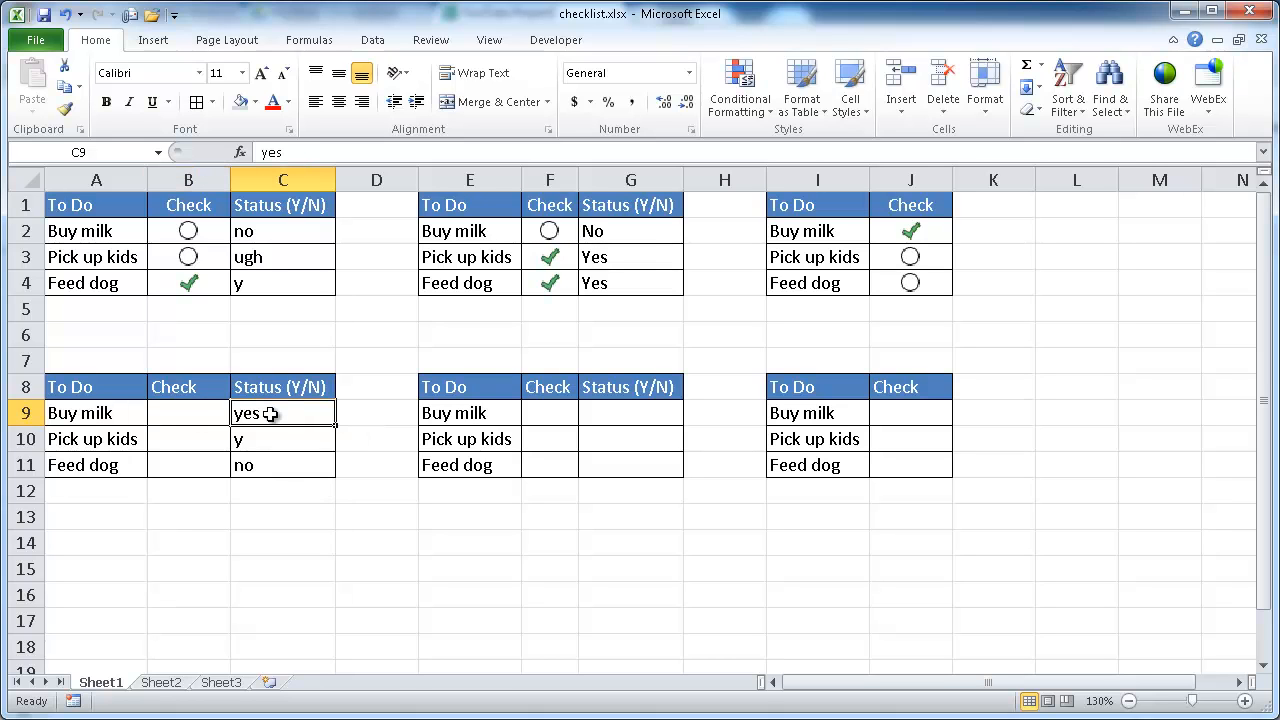
left_click(268, 438)
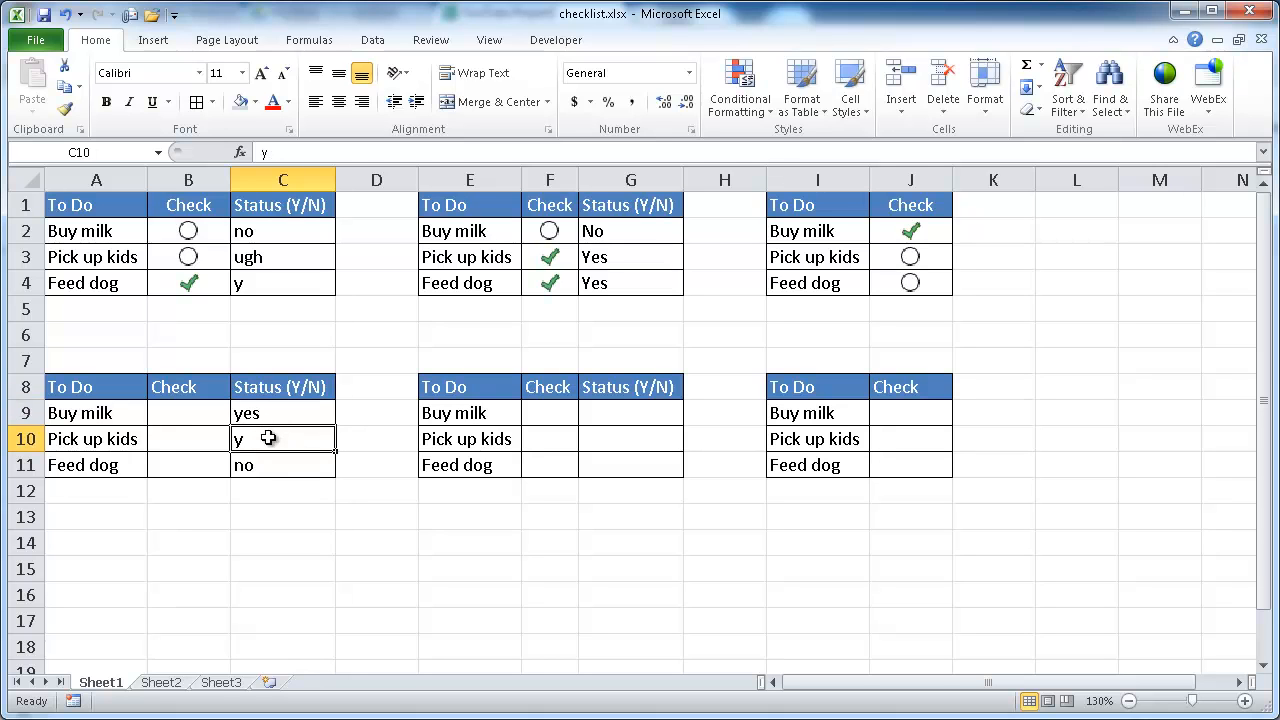
left_click(188, 410)
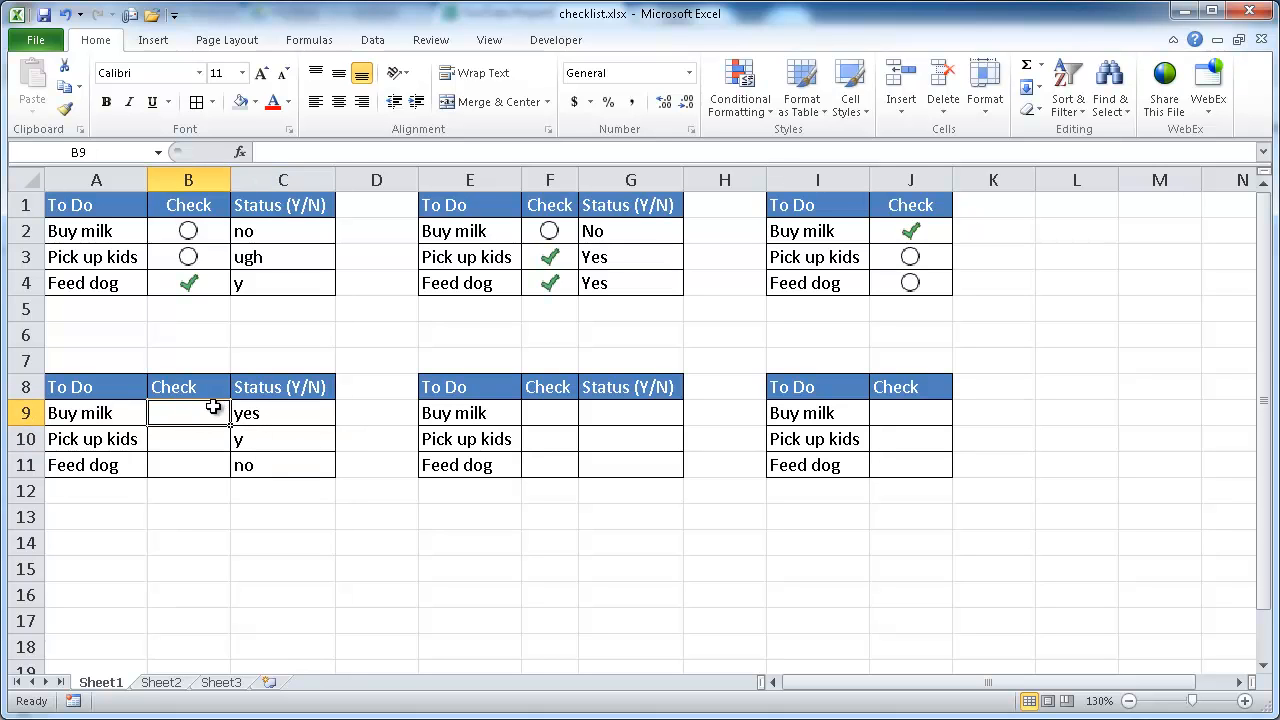
type("=")
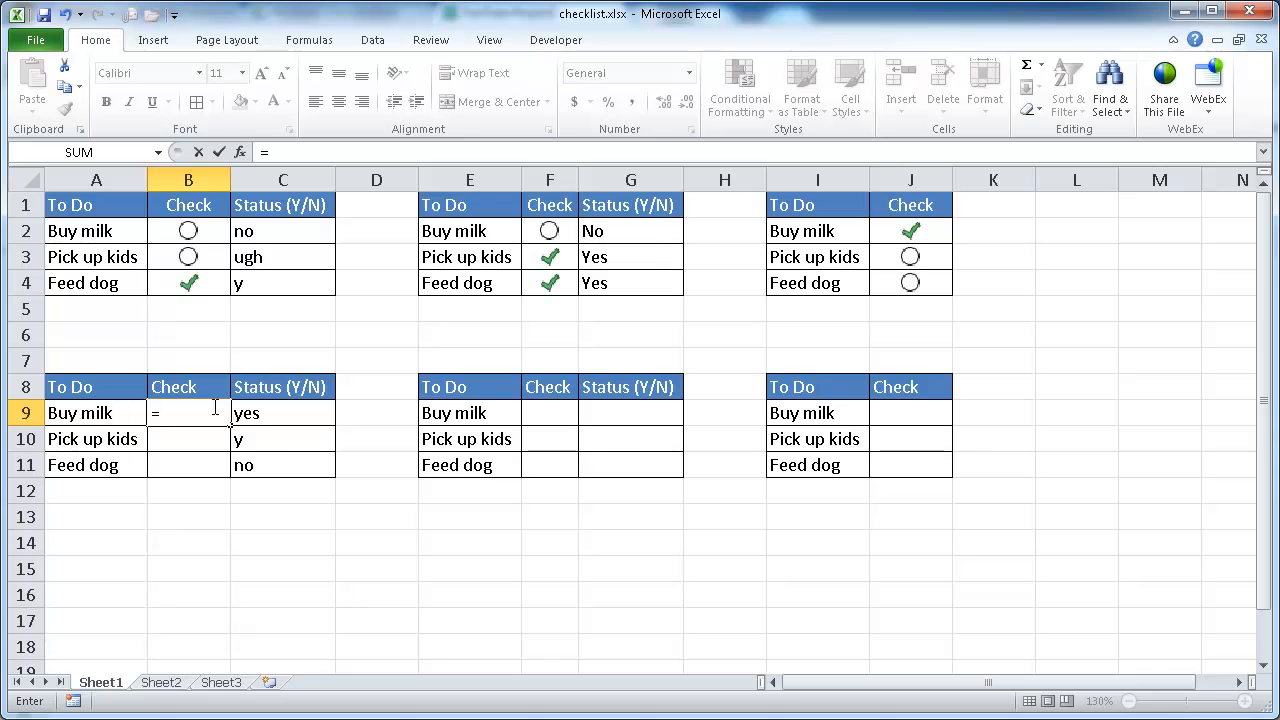
type("if(")
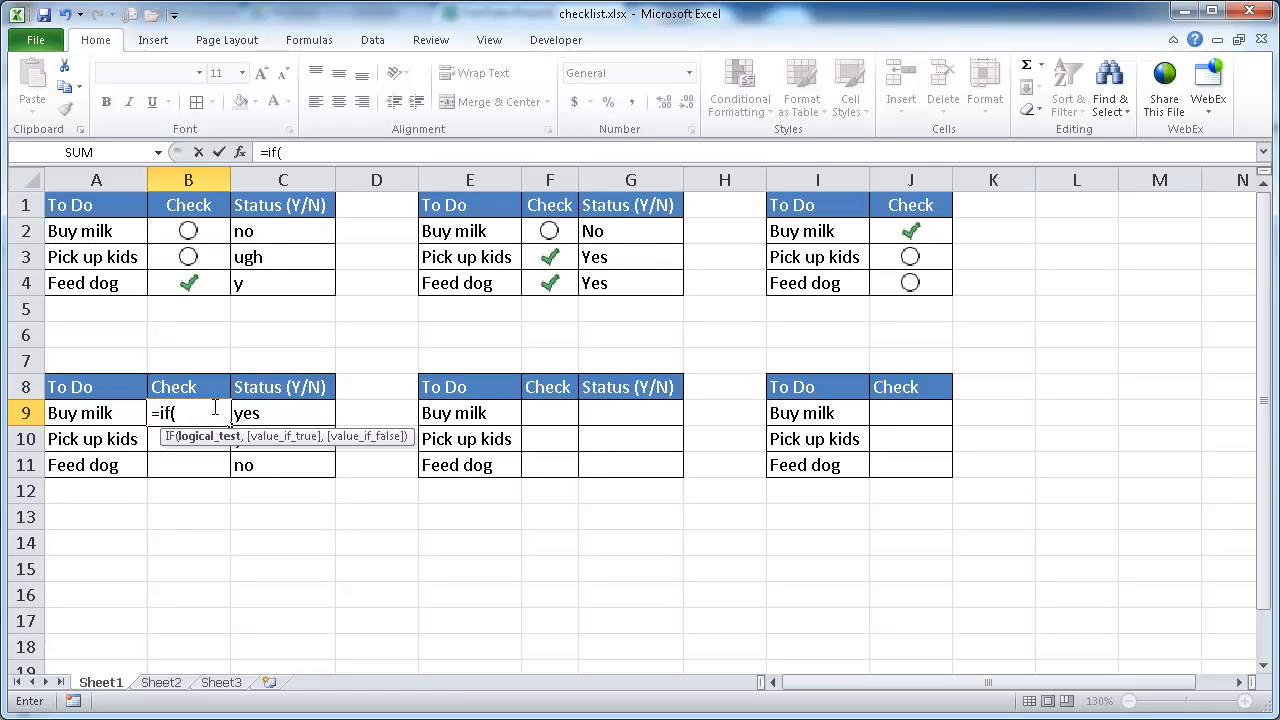
left_click(279, 412)
type("=")
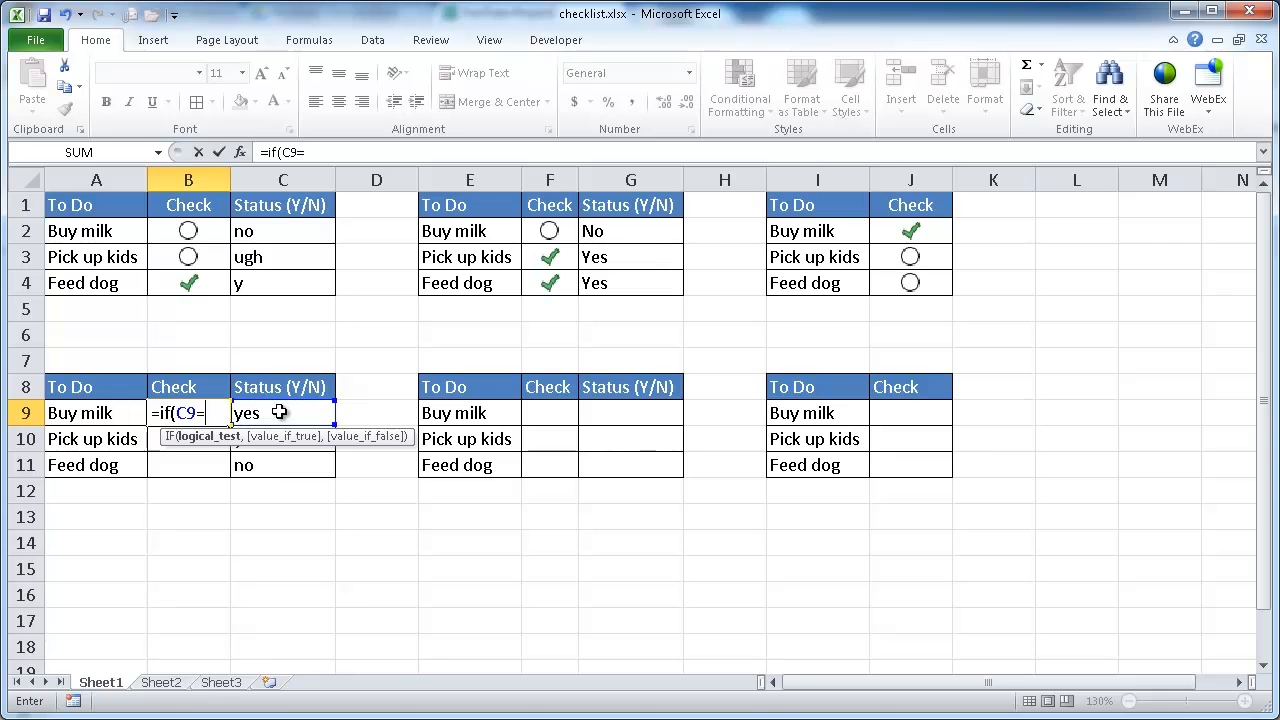
type("\"yes\",c0")
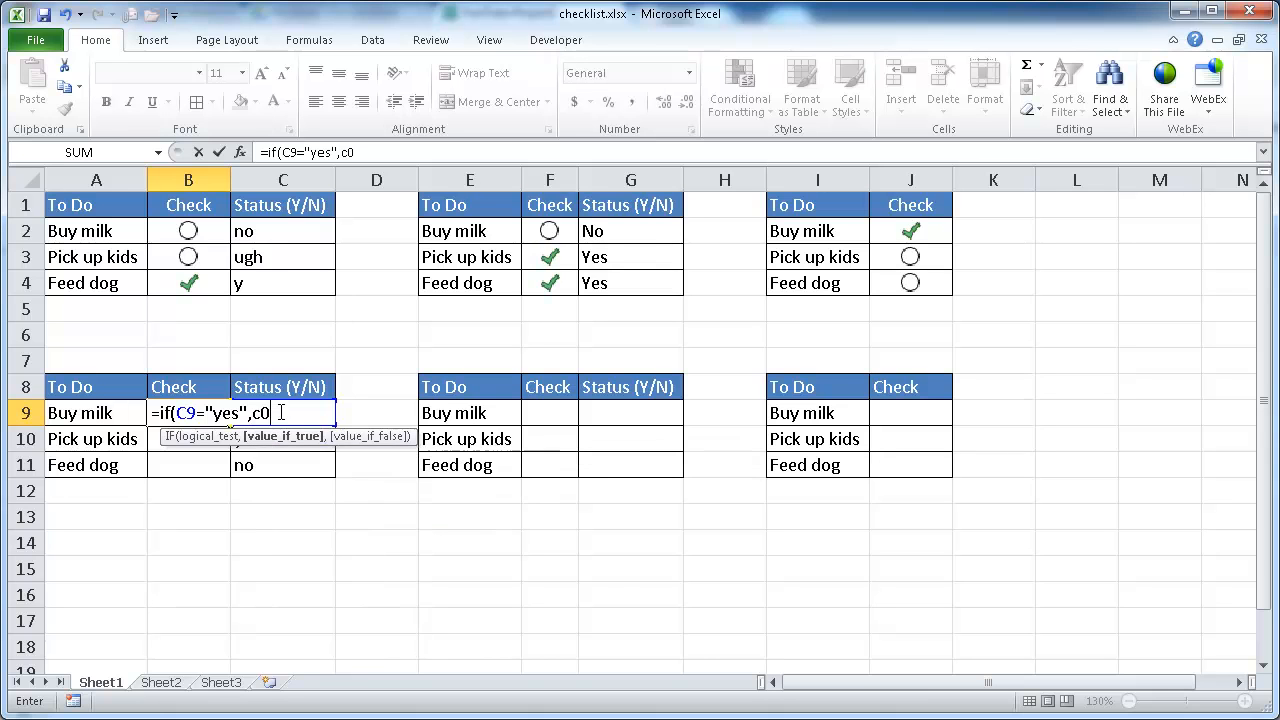
key("BackSpace")
type("9=\"y\")")
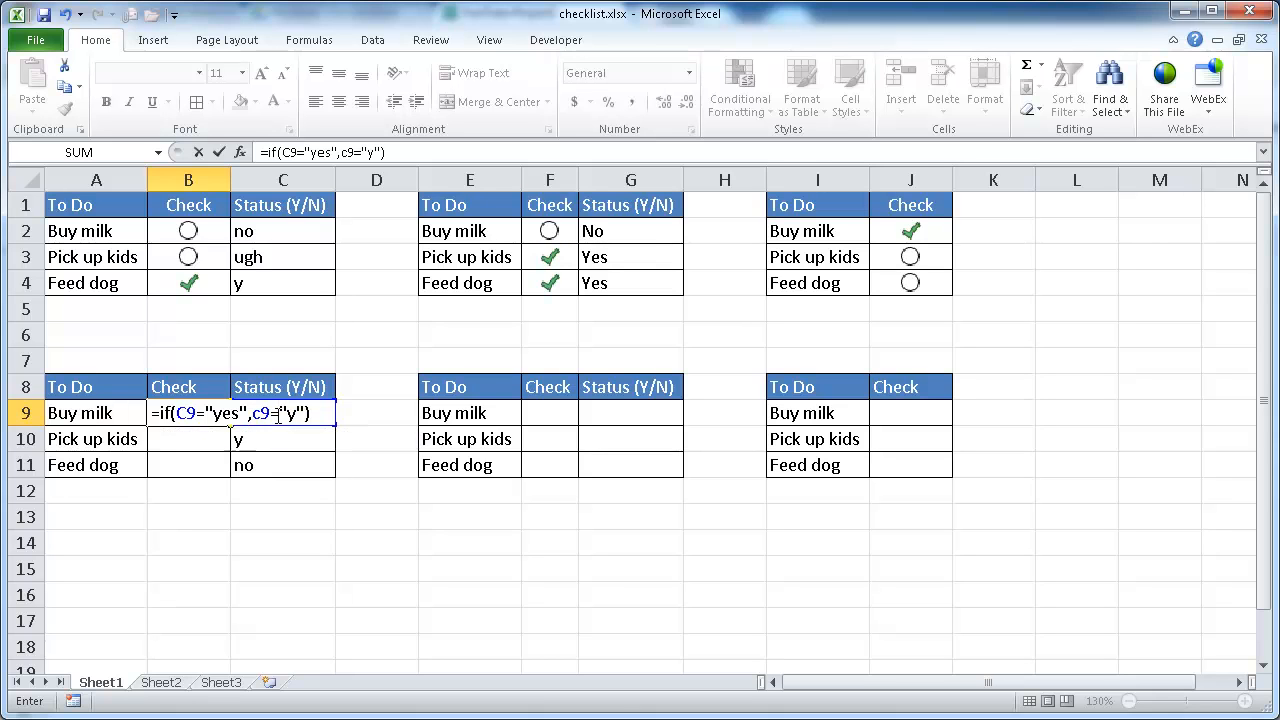
type(",")
Step: Complete the formula as =IF(OR(C9="yes",C9="y"),1,0) and fill it down the lower-left Check column to Feed dog
left_click(176, 412)
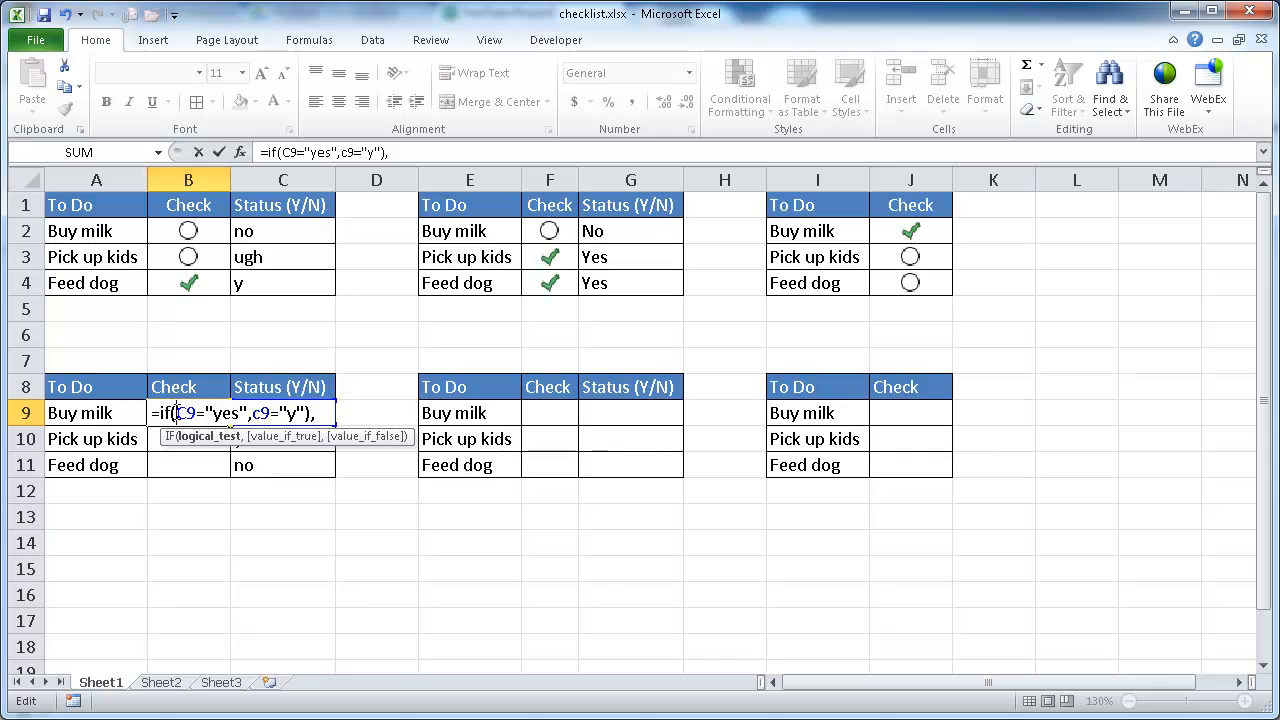
type("or")
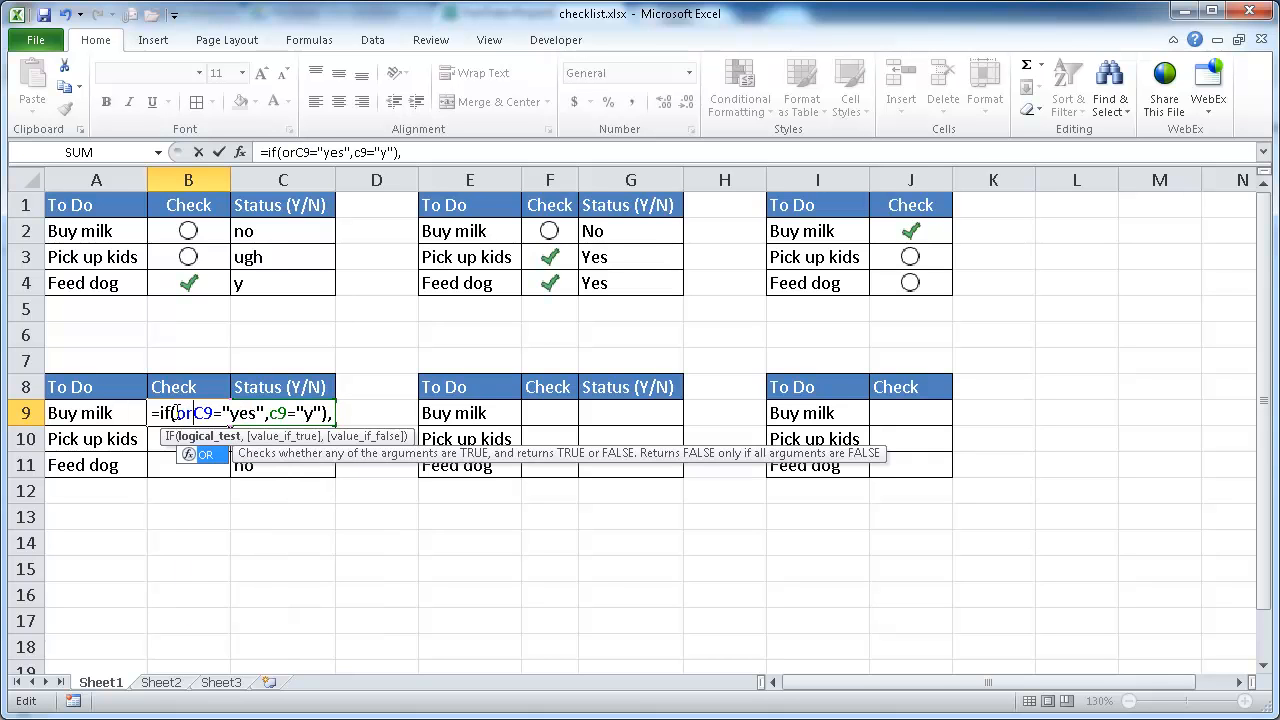
type("(")
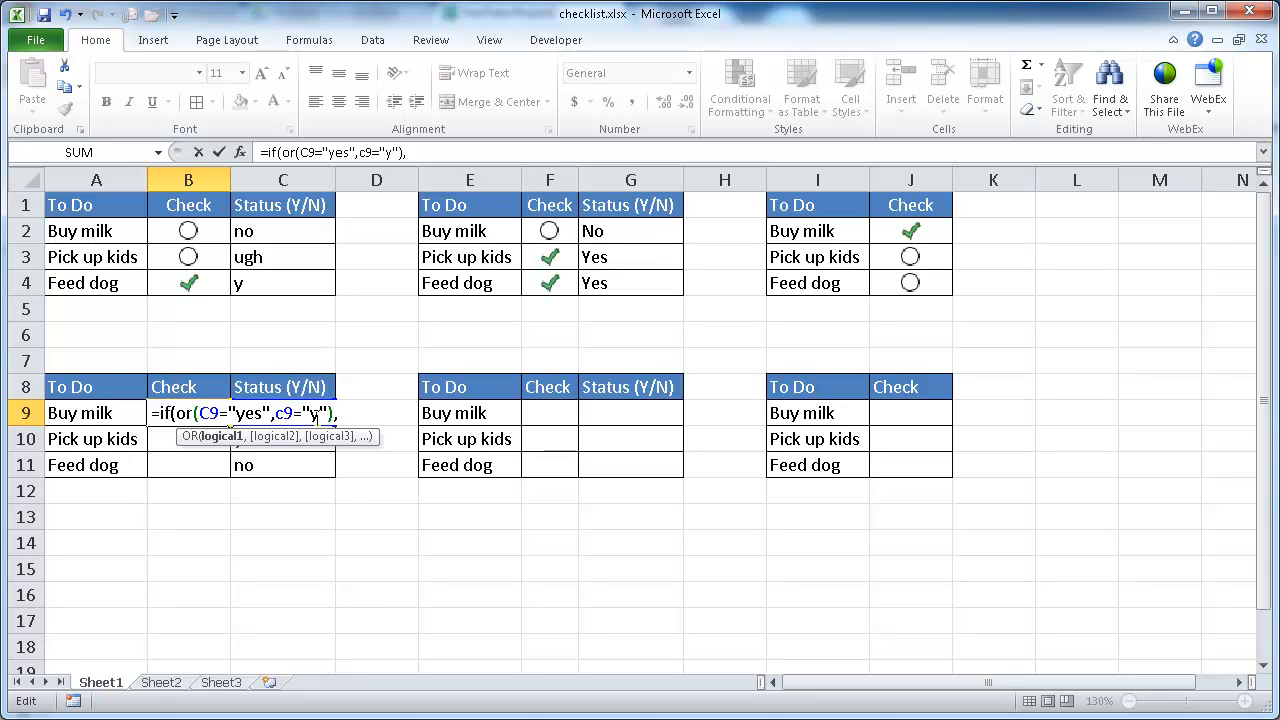
left_click(337, 411)
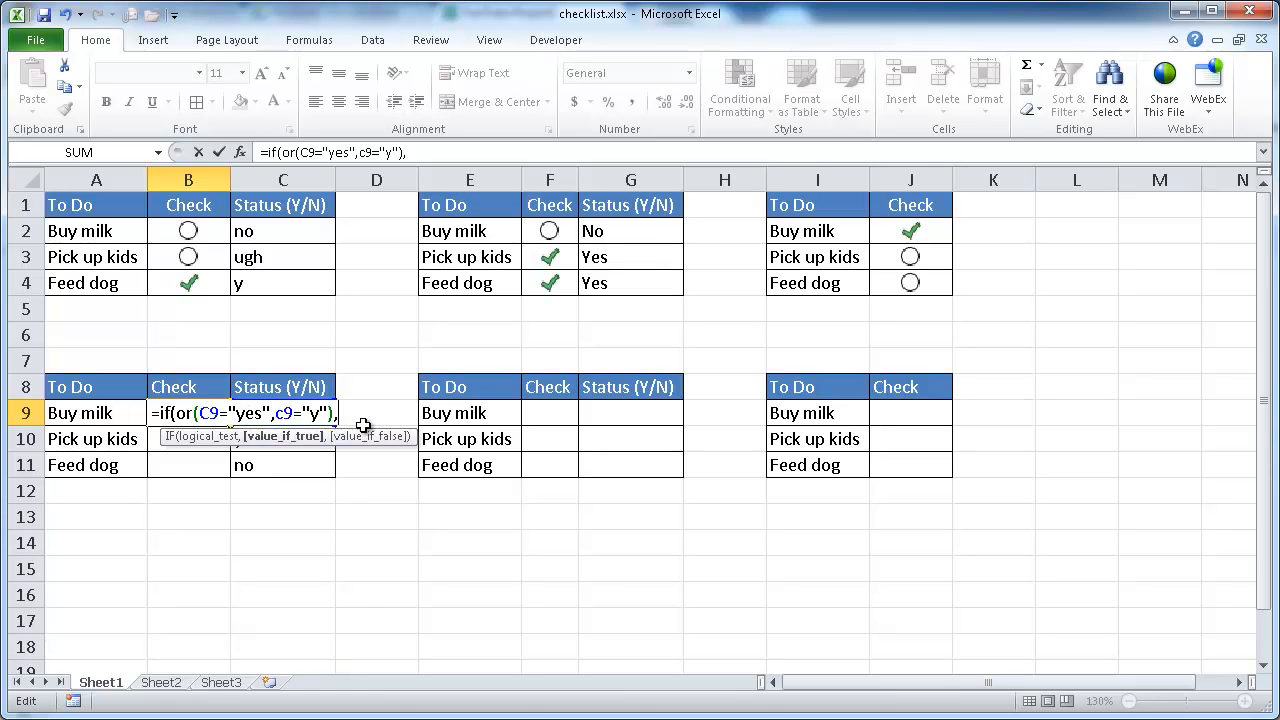
type("1,0")
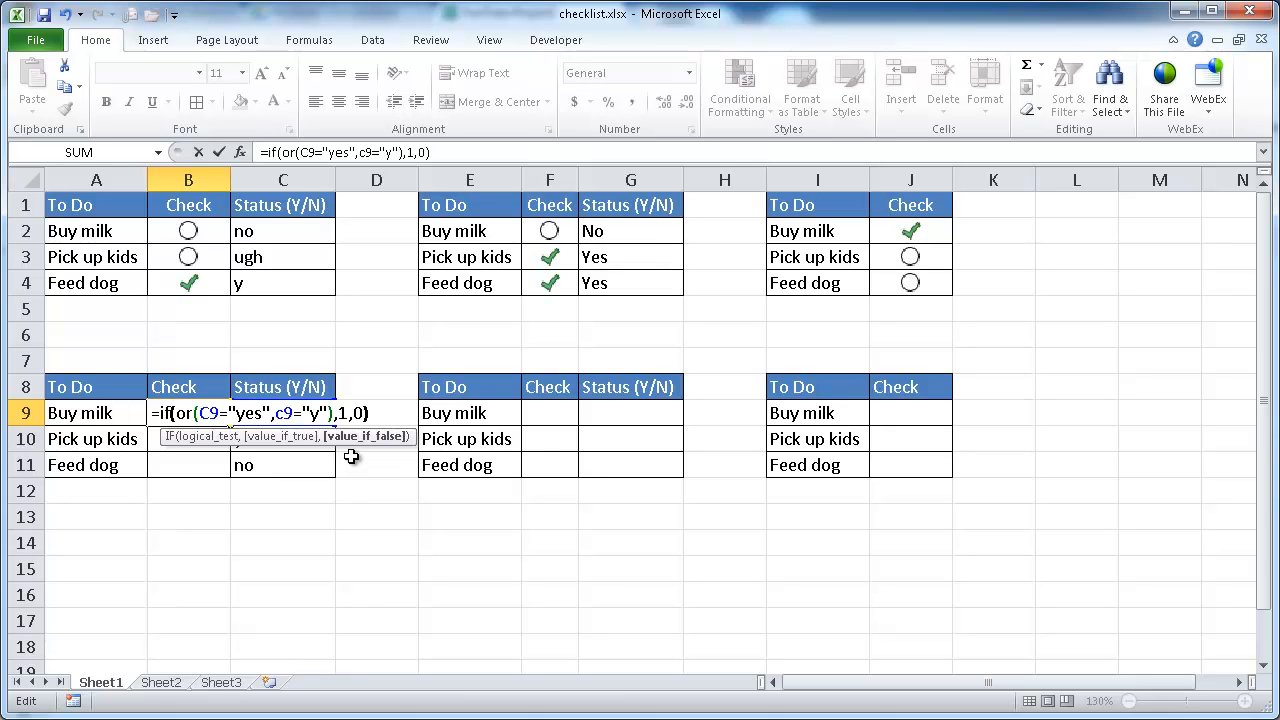
type(")")
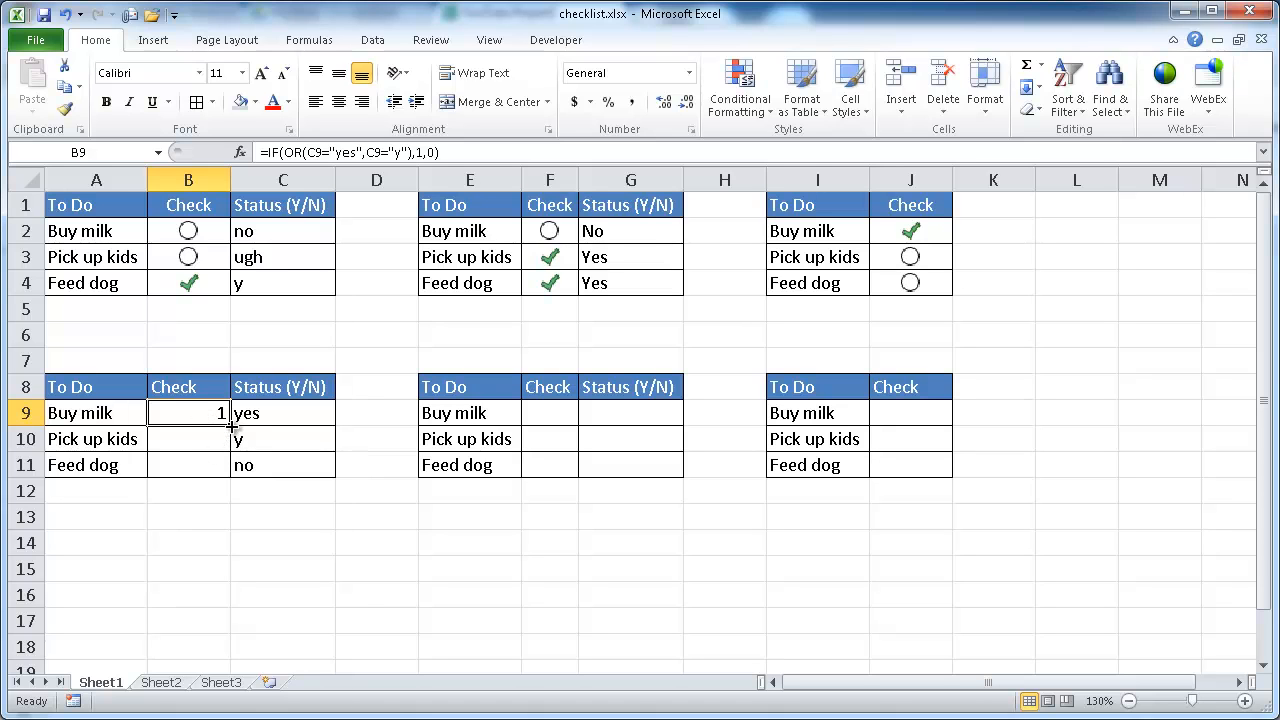
left_click_drag(231, 425, 231, 476)
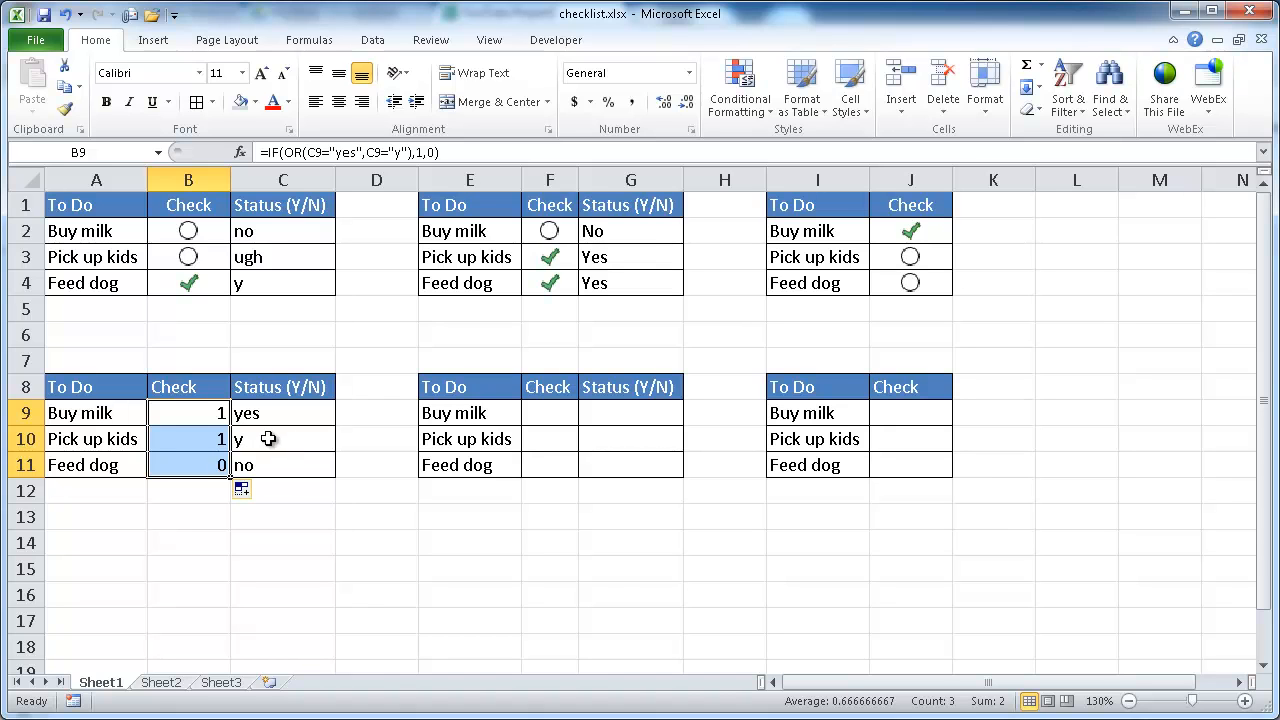
Step: Change Pick up kids' status in the lower-left table to no
left_click(258, 444)
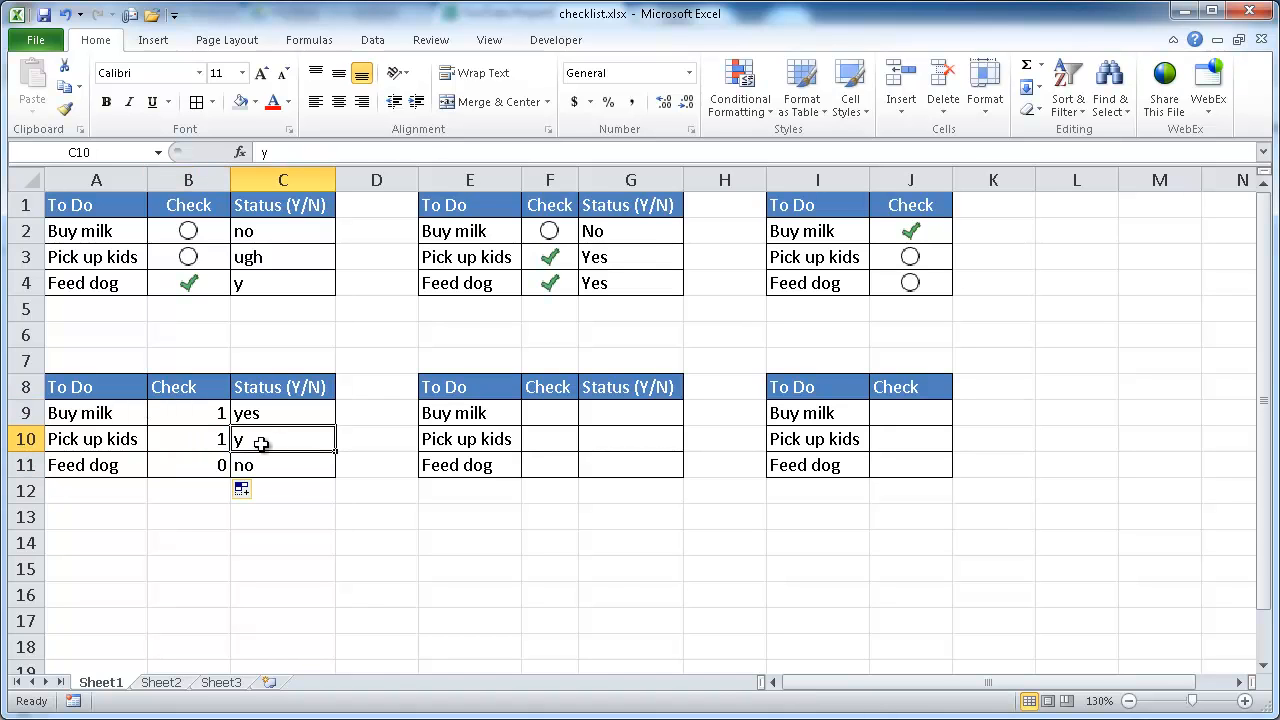
type("no")
key("Return")
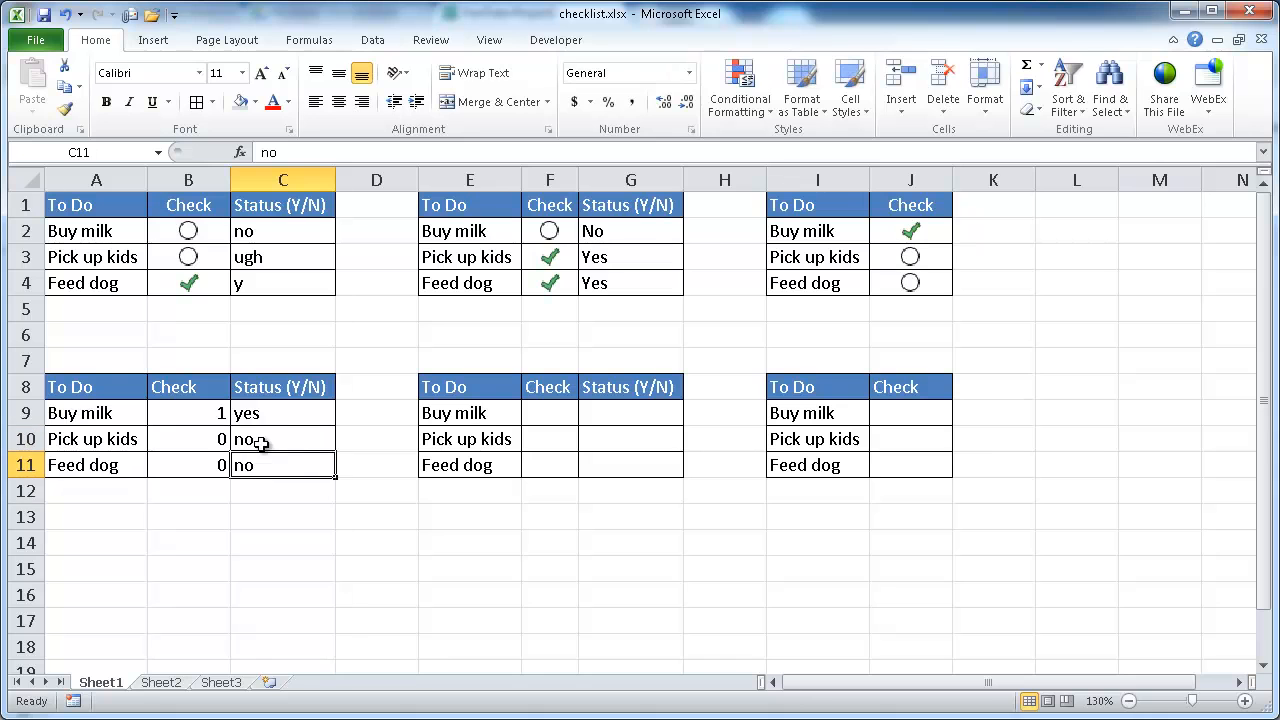
Step: Center the lower-left Check values and start a new conditional formatting rule for them with the Icon Sets format style
left_click_drag(206, 410, 194, 463)
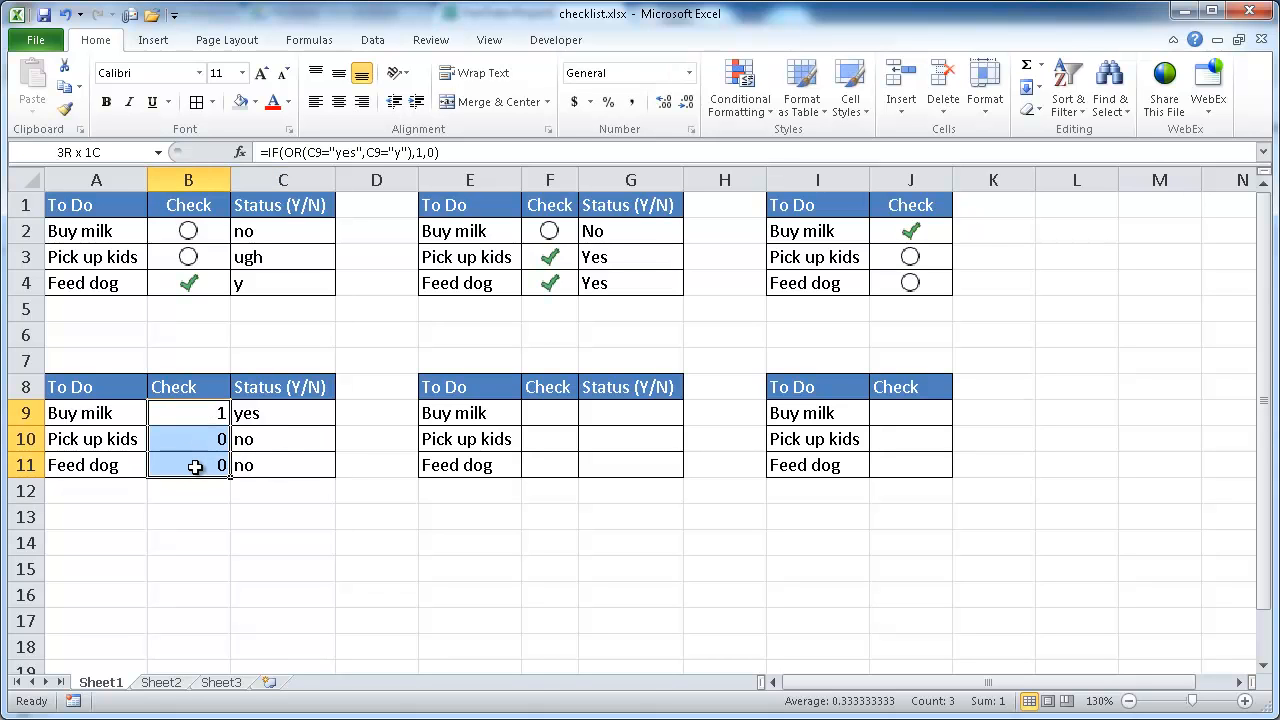
left_click(339, 102)
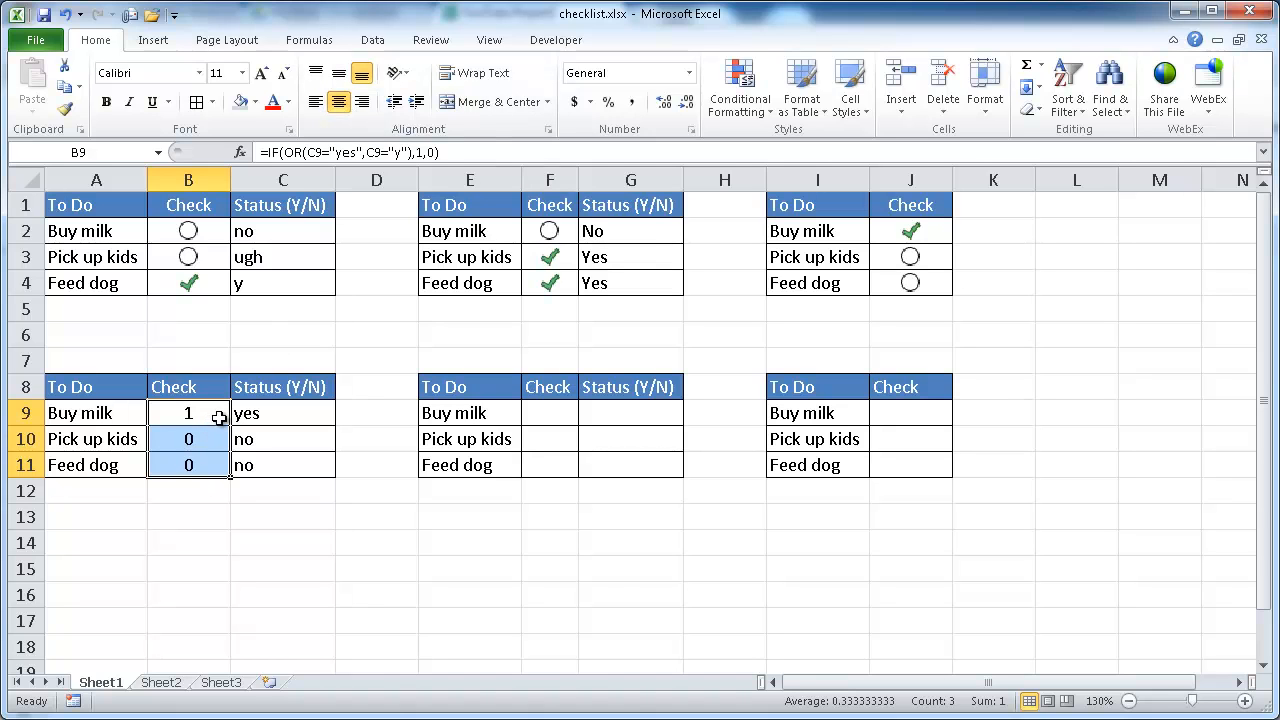
left_click(740, 92)
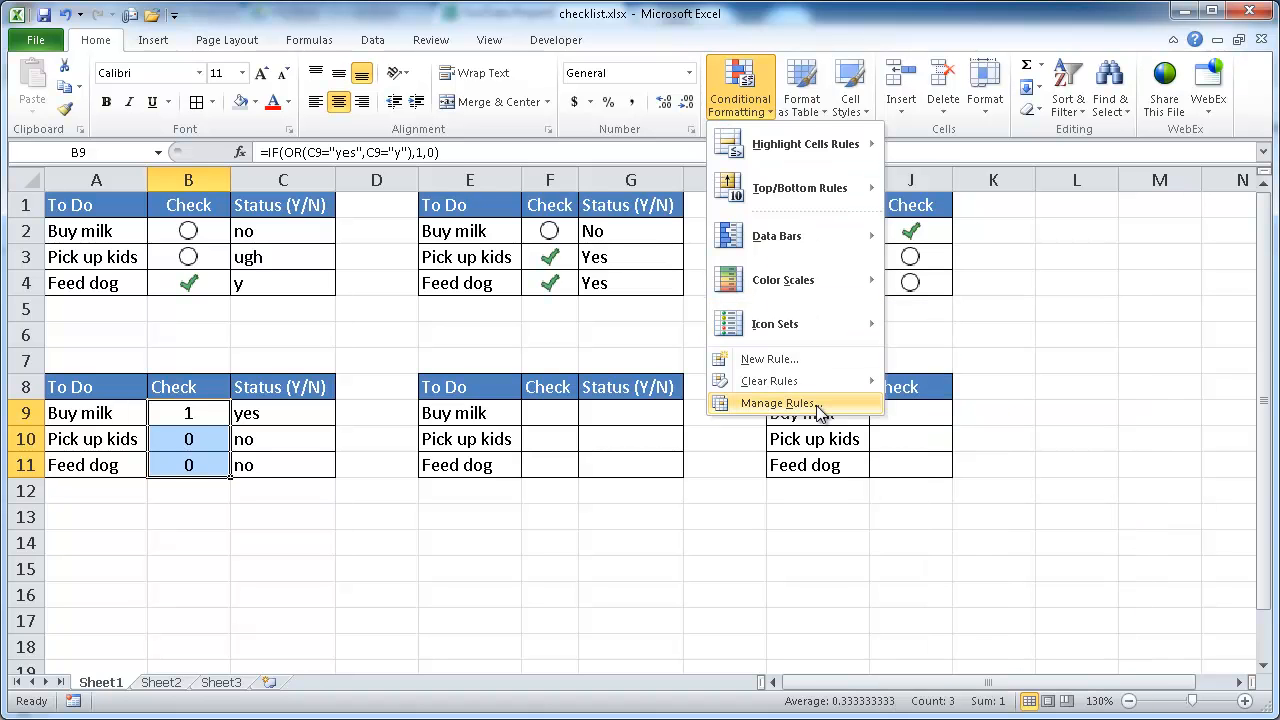
left_click(823, 358)
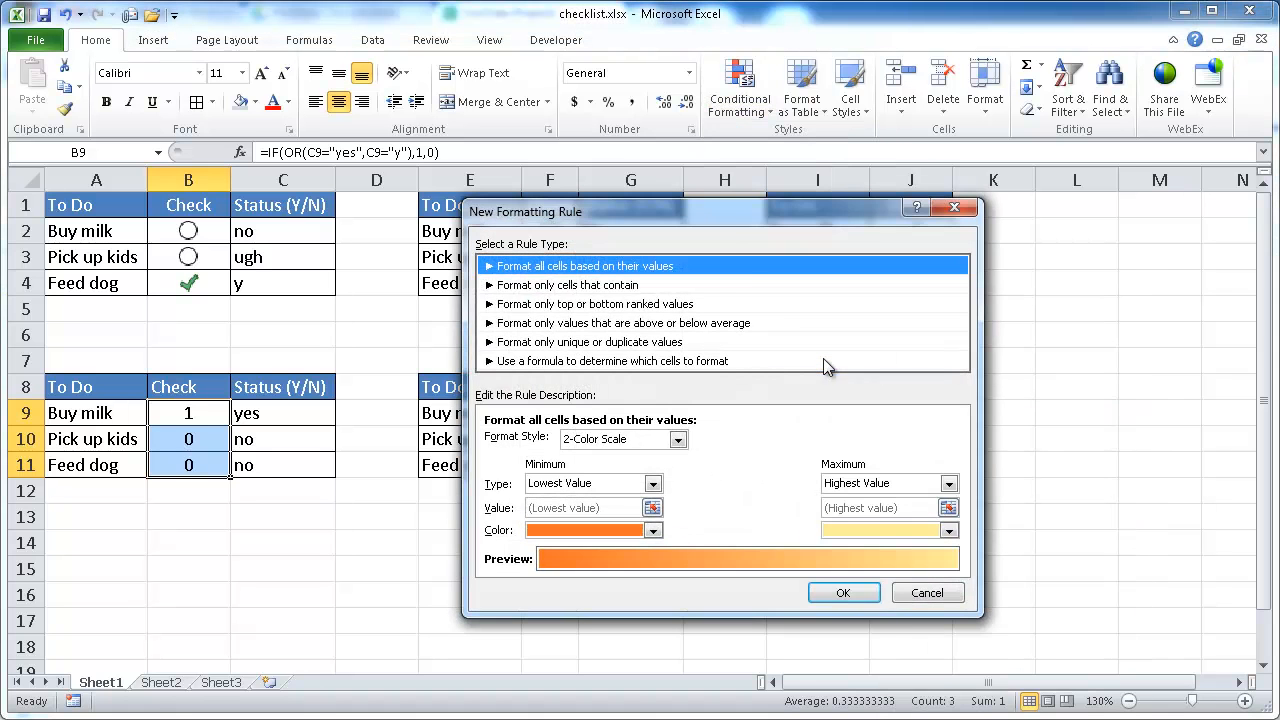
left_click_drag(726, 206, 667, 76)
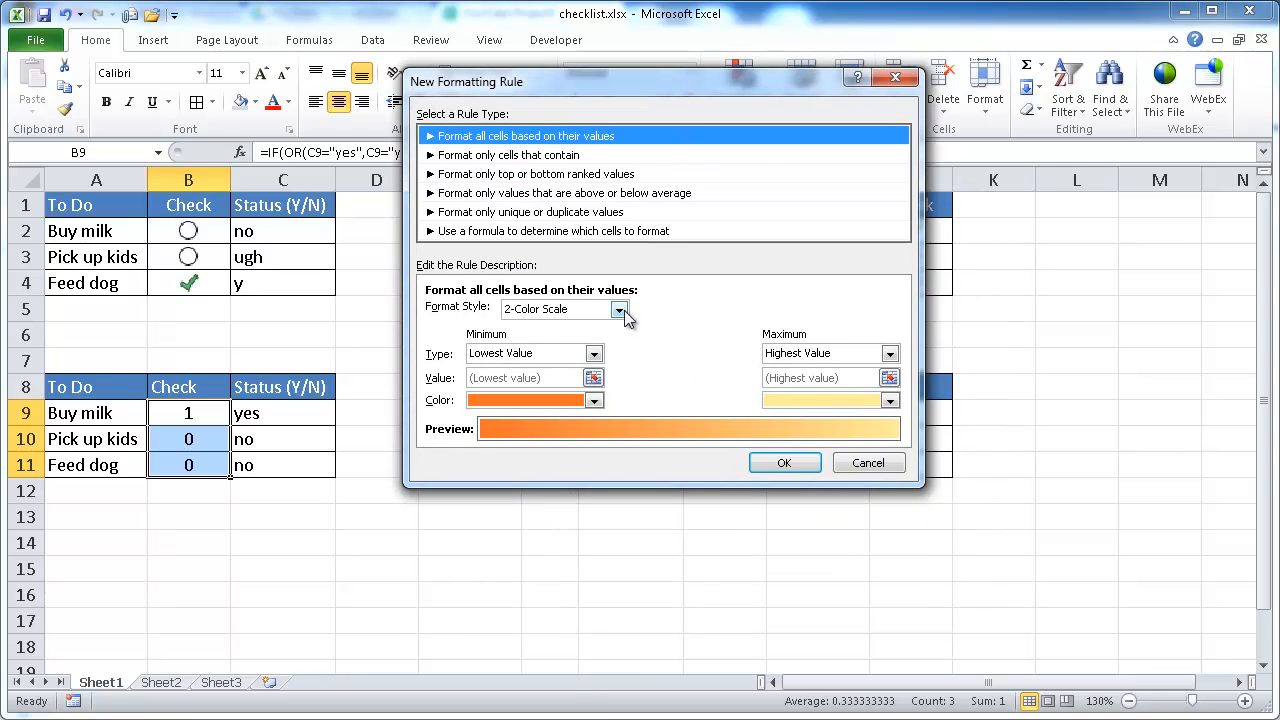
left_click(620, 310)
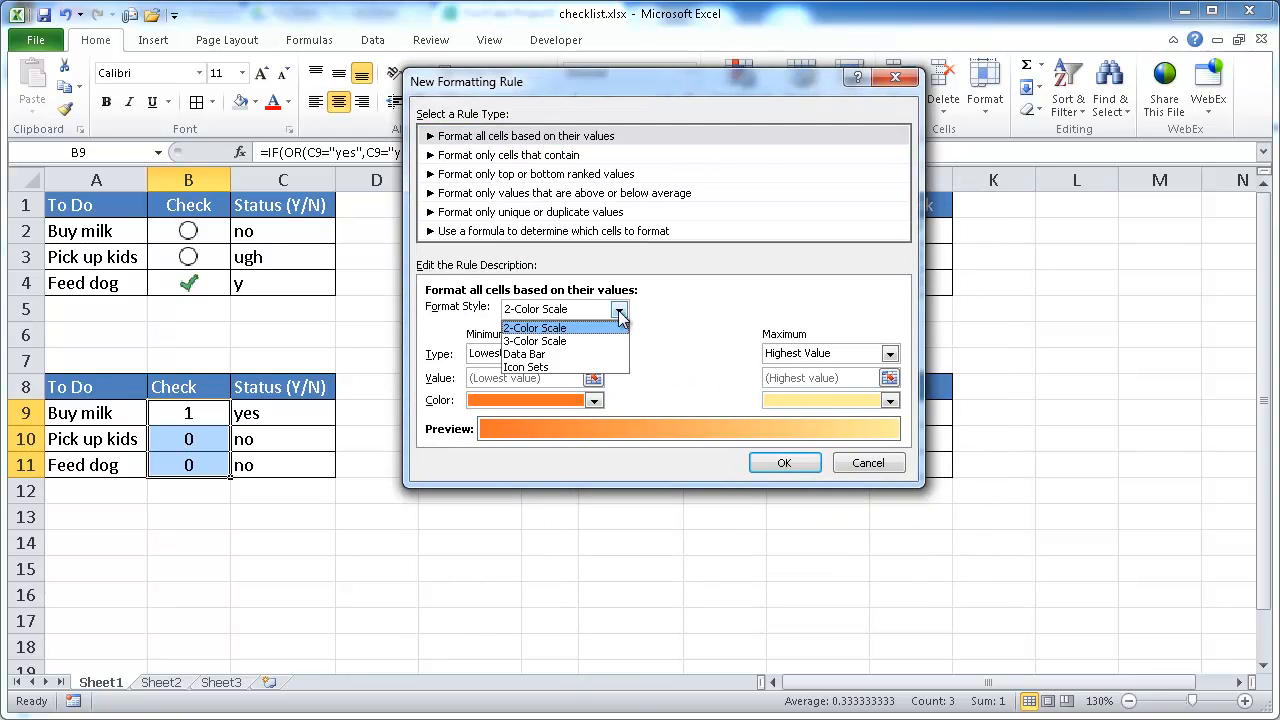
left_click(558, 369)
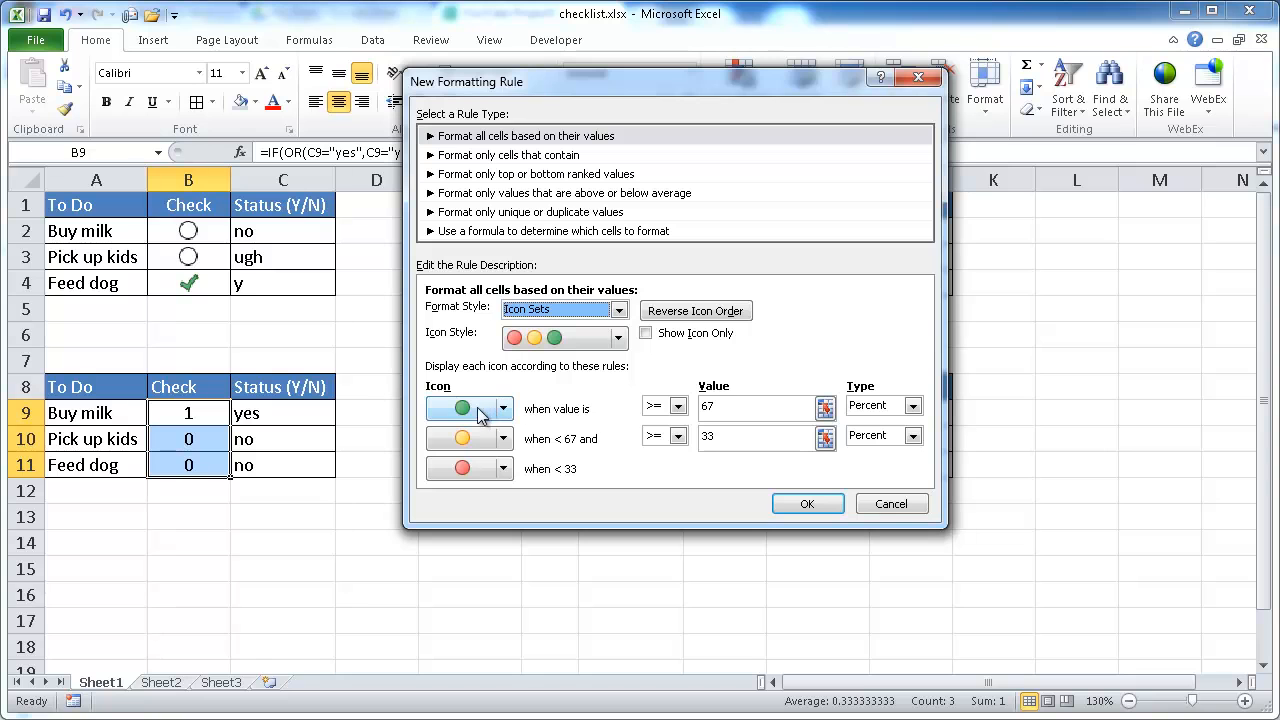
Step: Set the first icon rule to a green check mark for values of at least 1
left_click_drag(730, 408, 670, 412)
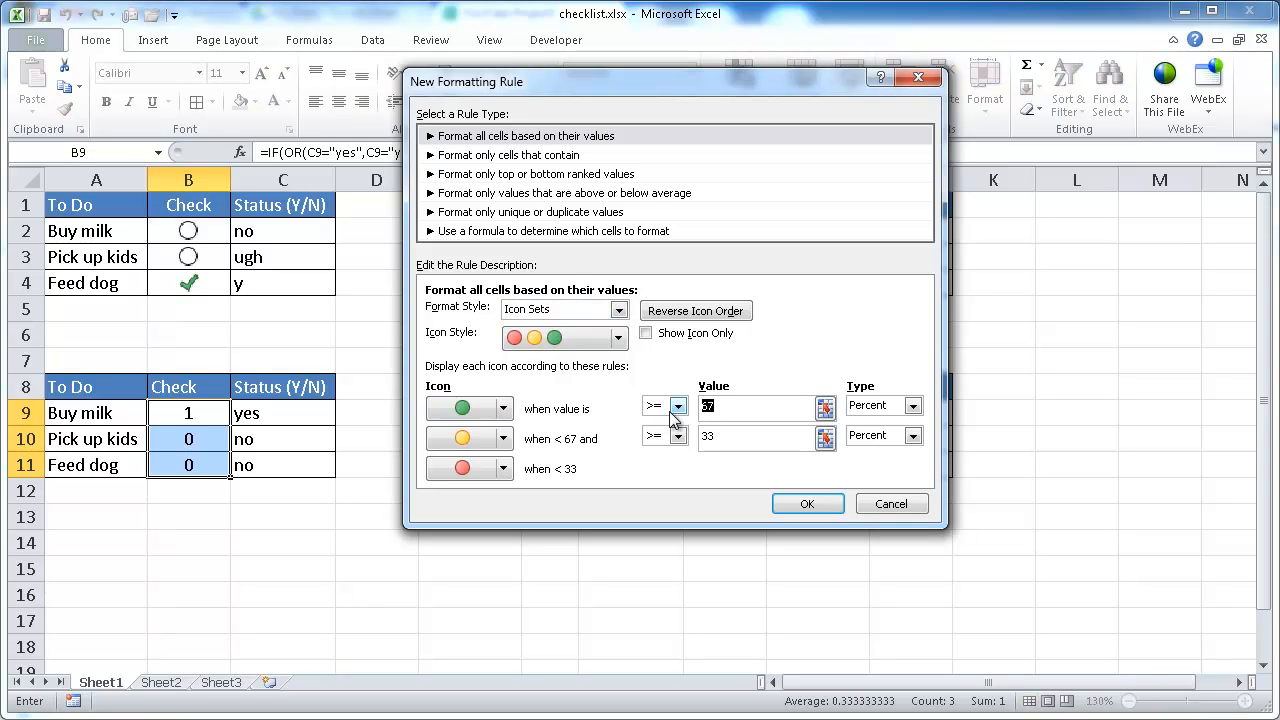
type("1")
left_click(503, 408)
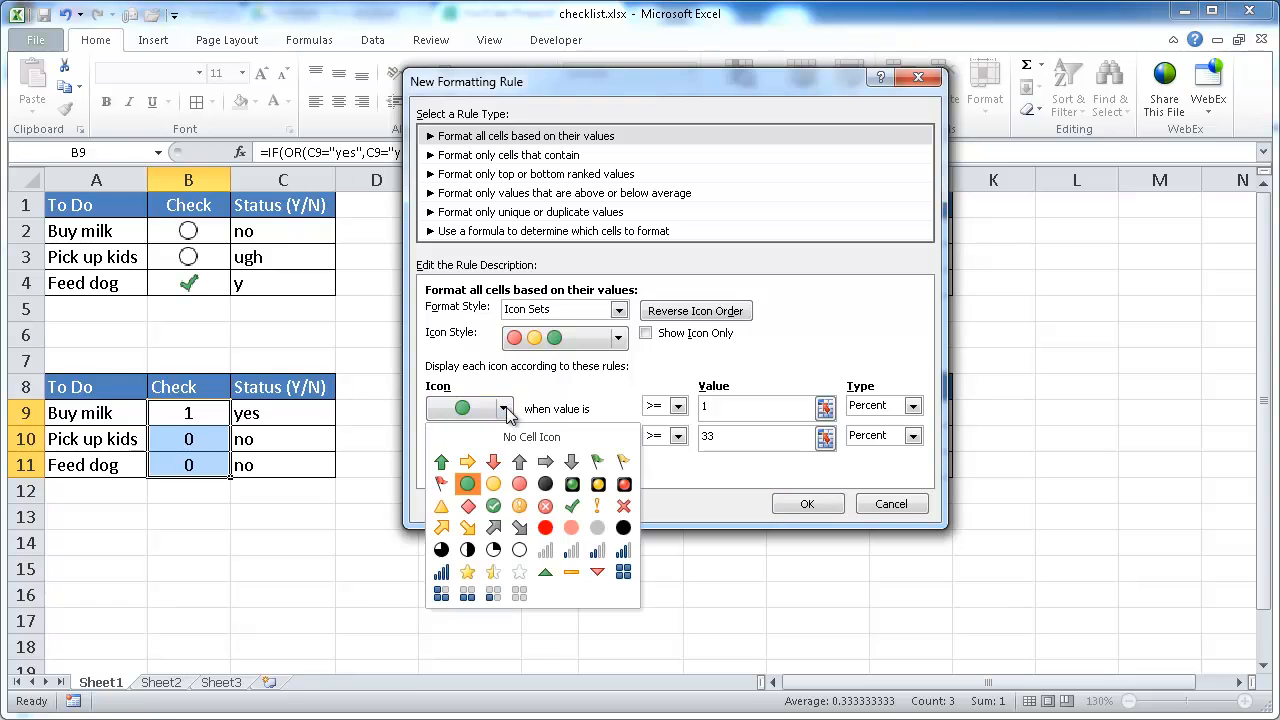
left_click(573, 507)
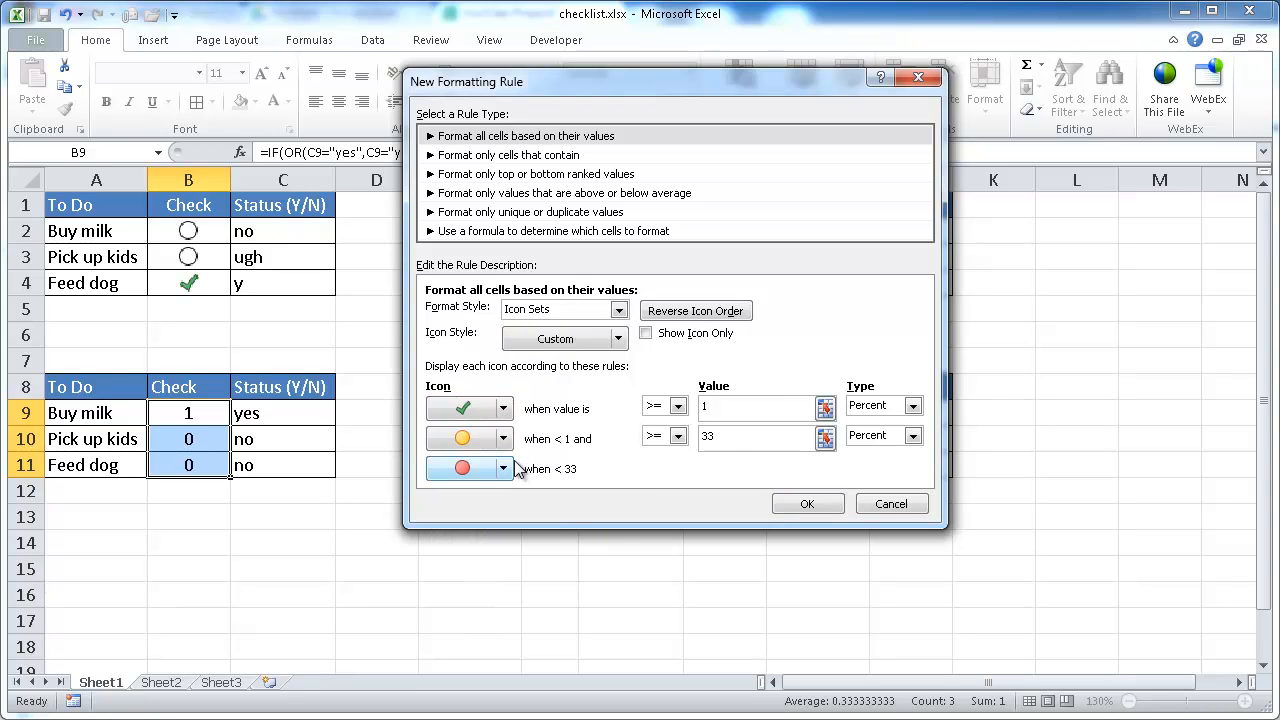
Step: Set the second icon to a white circle at threshold 0 and choose No Cell Icon for the third
double_click(729, 440)
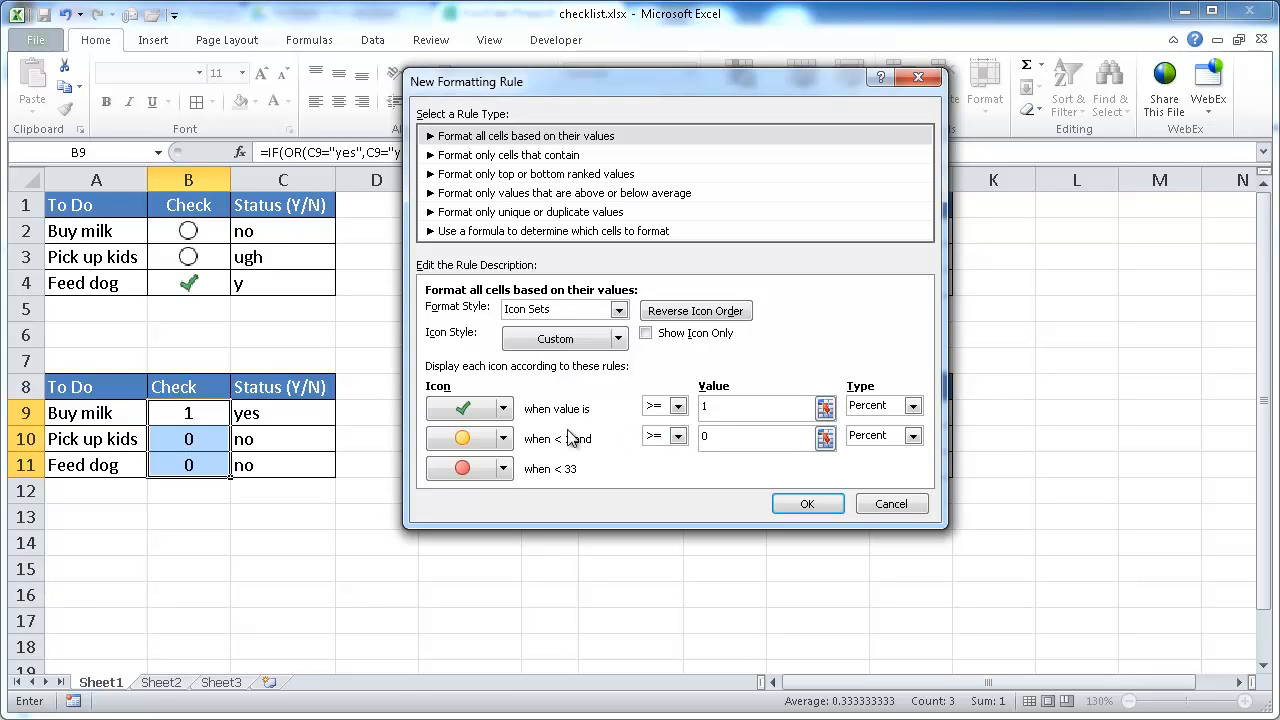
left_click(512, 441)
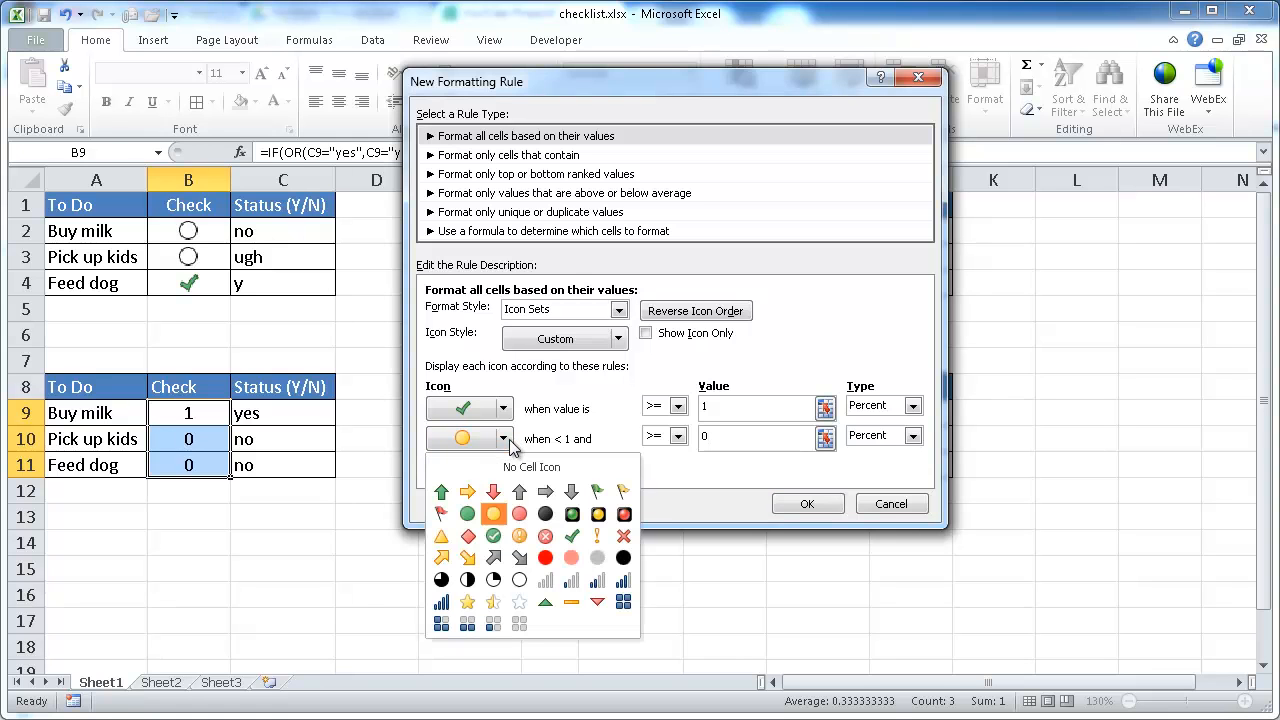
left_click(520, 580)
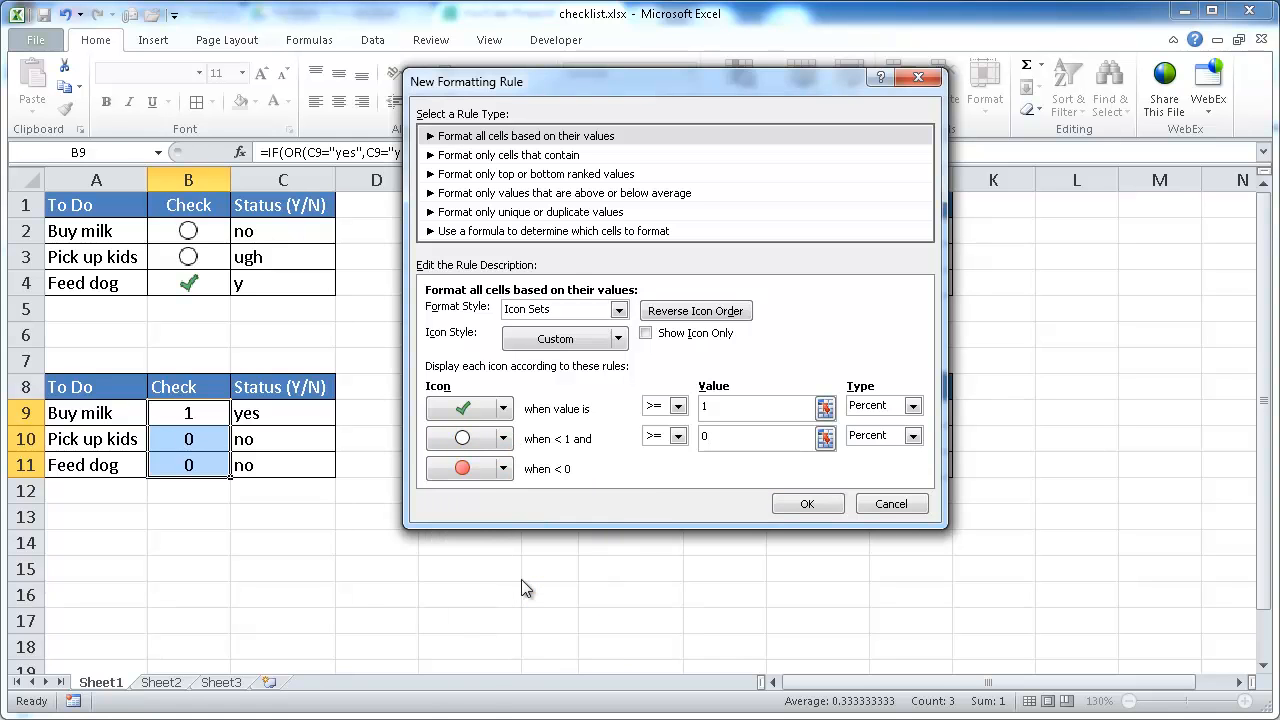
left_click(510, 476)
left_click(525, 508)
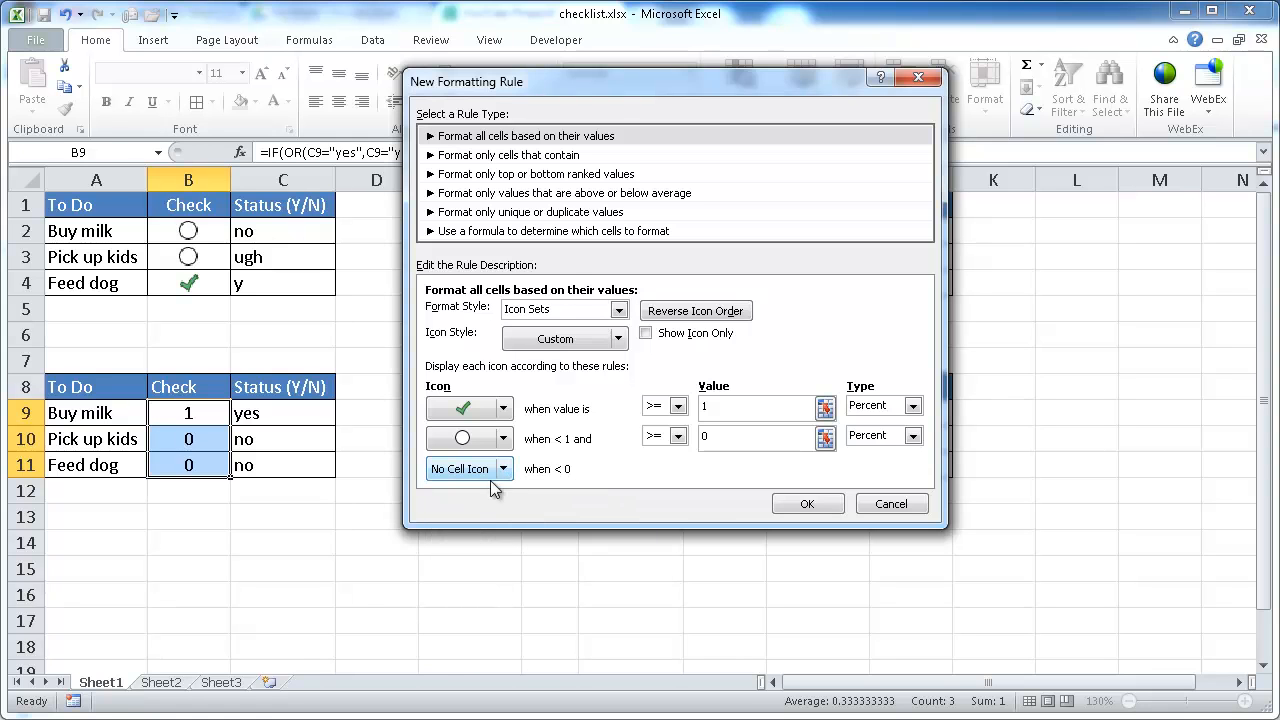
Step: Switch both threshold types to Number and set the check mark's value to 1
left_click(887, 406)
left_click(866, 423)
left_click(866, 435)
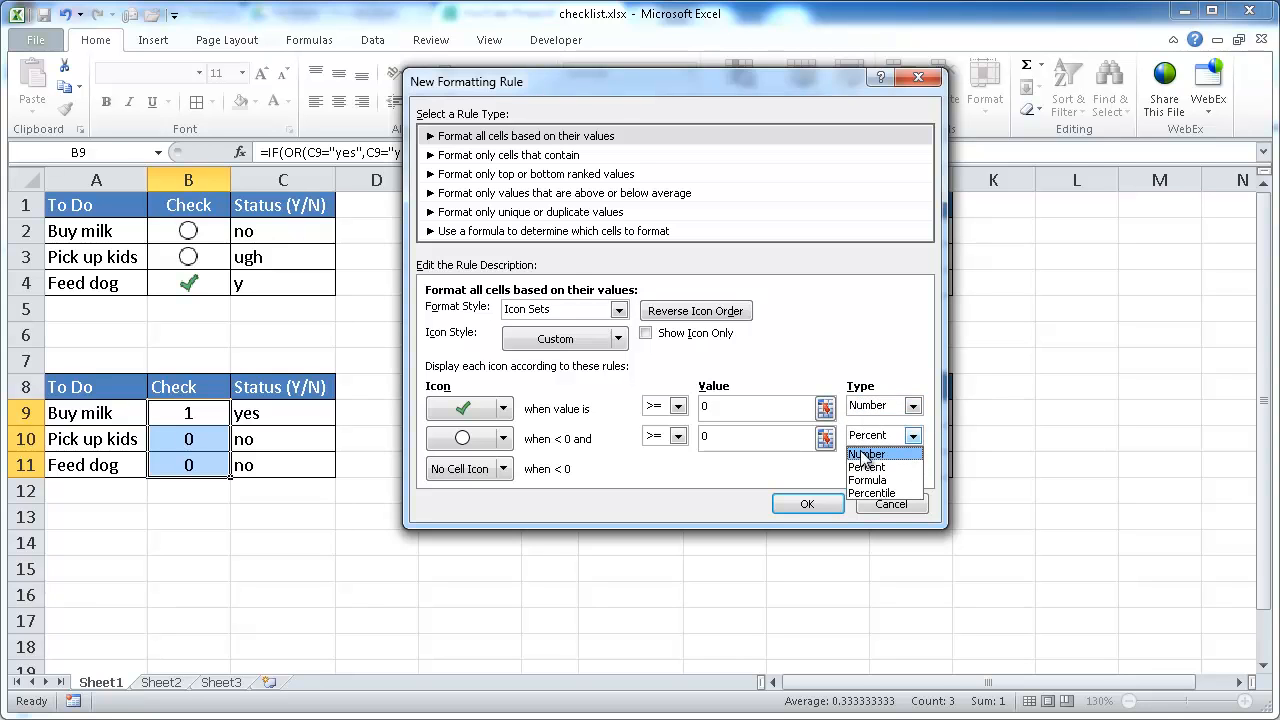
left_click(866, 451)
double_click(722, 408)
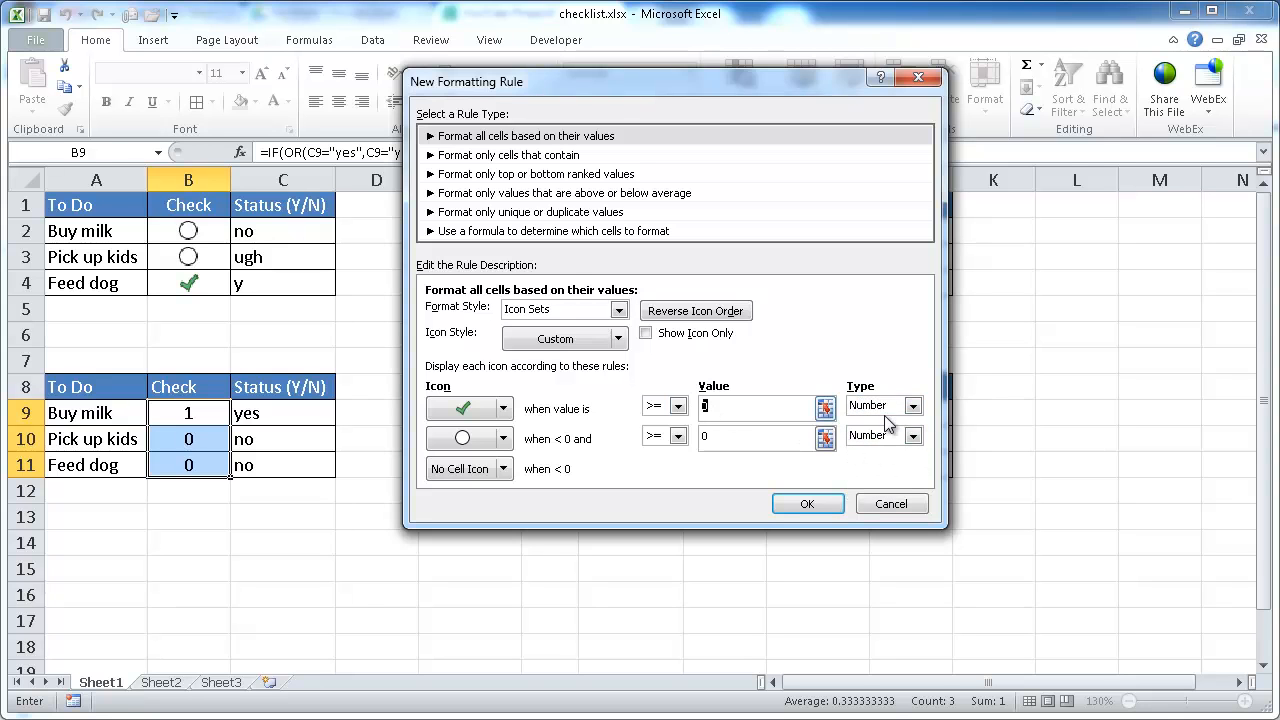
type("1")
Step: Apply the new icon set rule, then edit it to show the icons only without the numbers
left_click(808, 505)
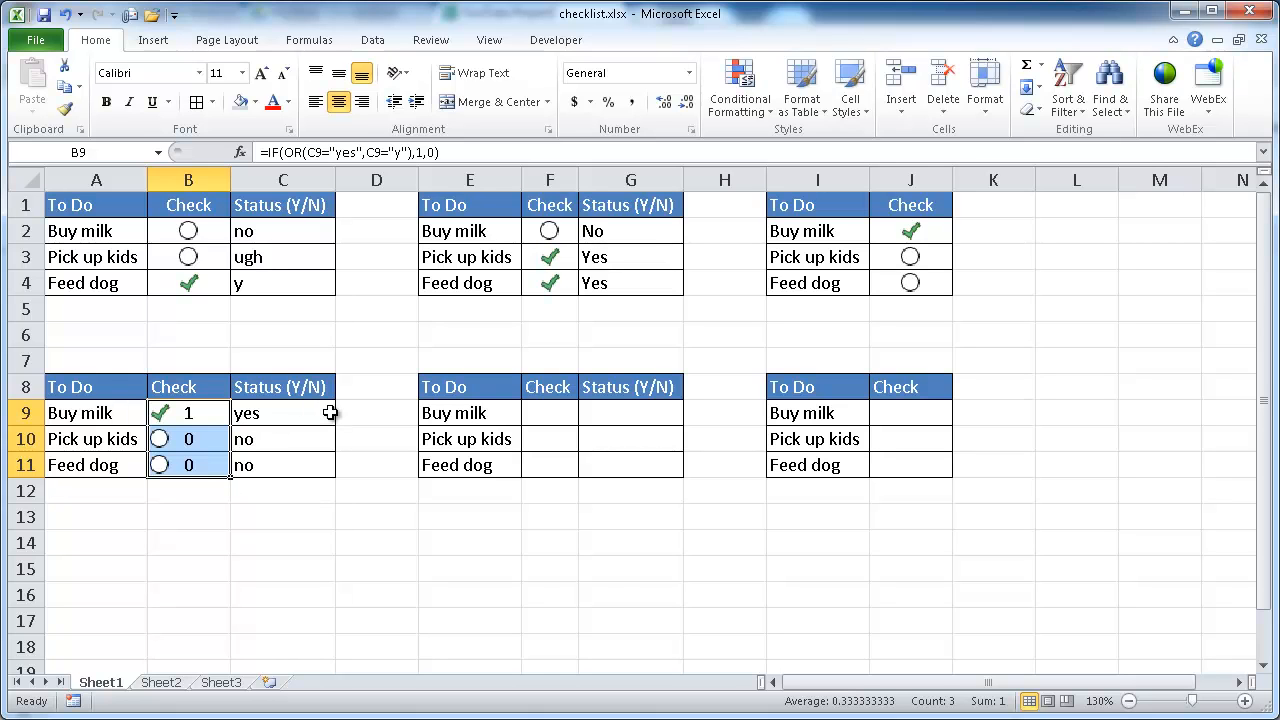
key("alt")
key("o")
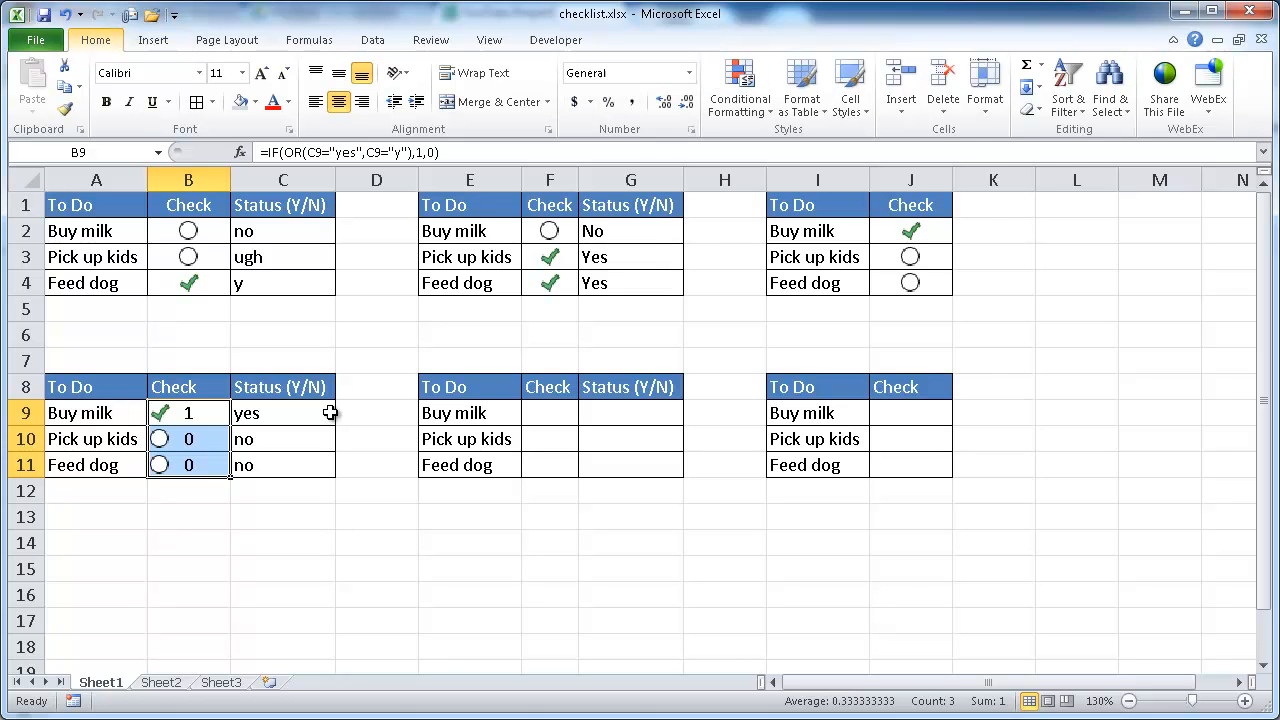
key("d")
left_click(520, 224)
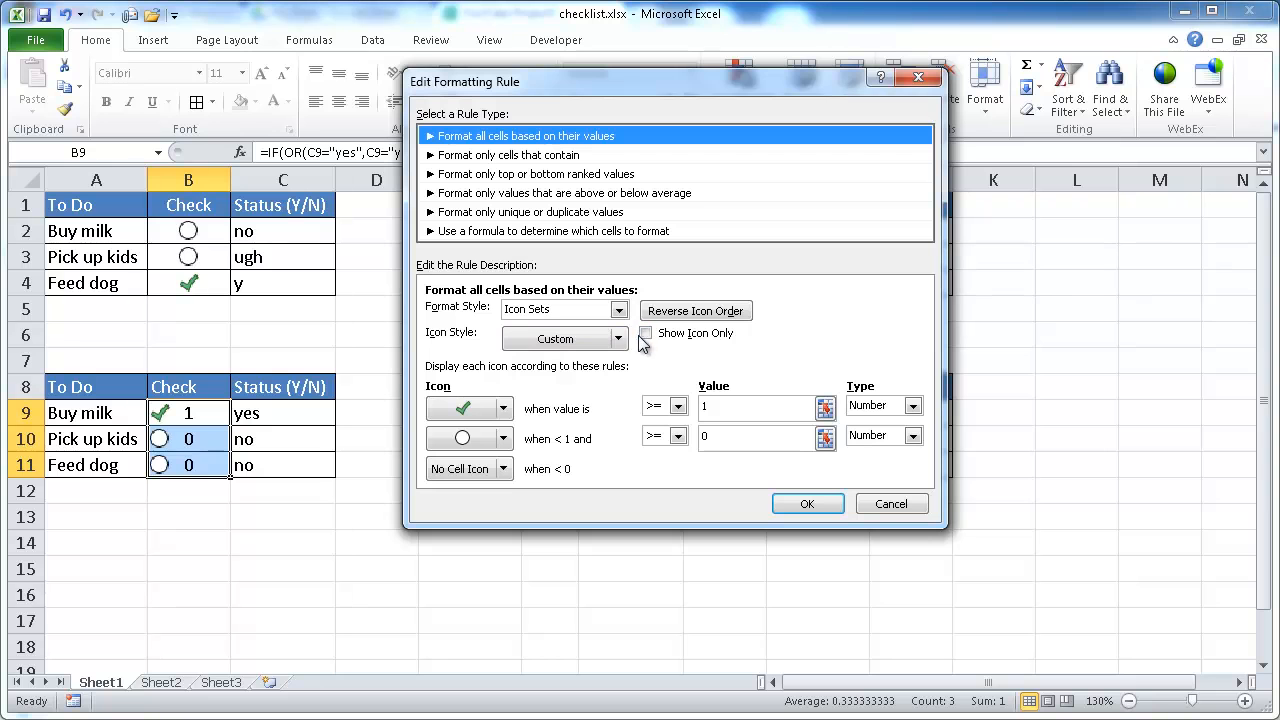
left_click(646, 334)
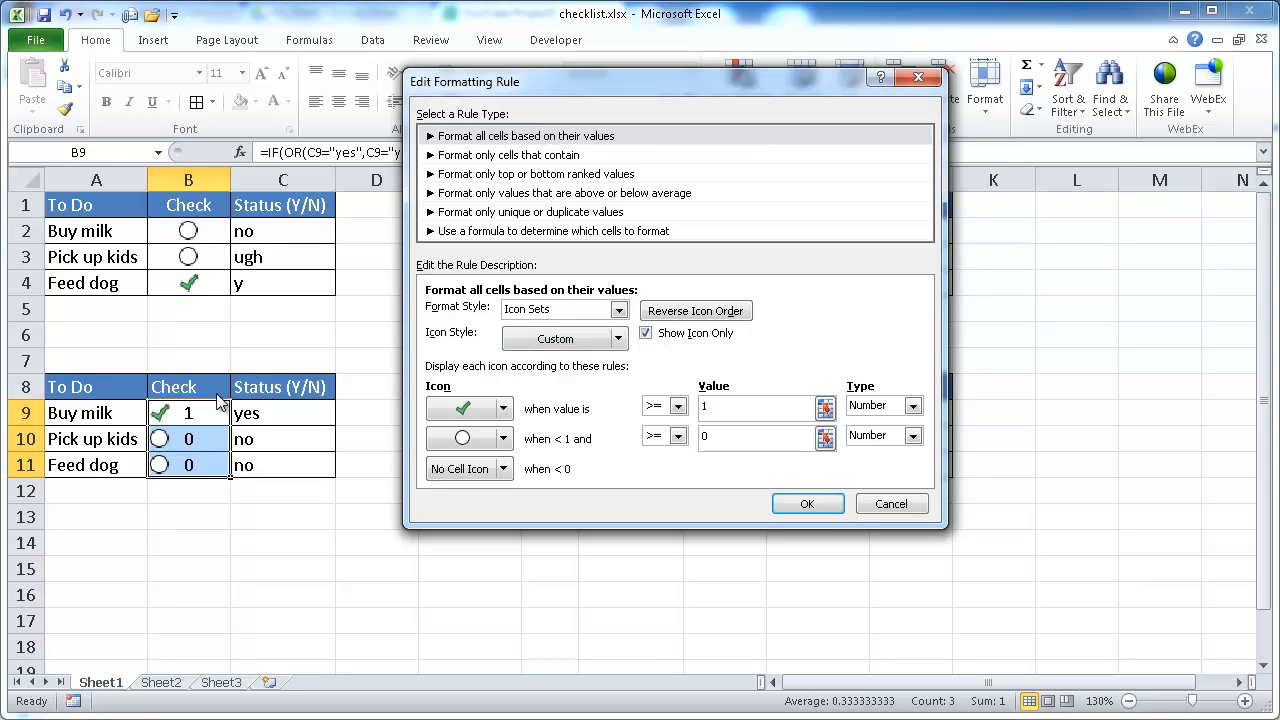
left_click(806, 505)
left_click(768, 426)
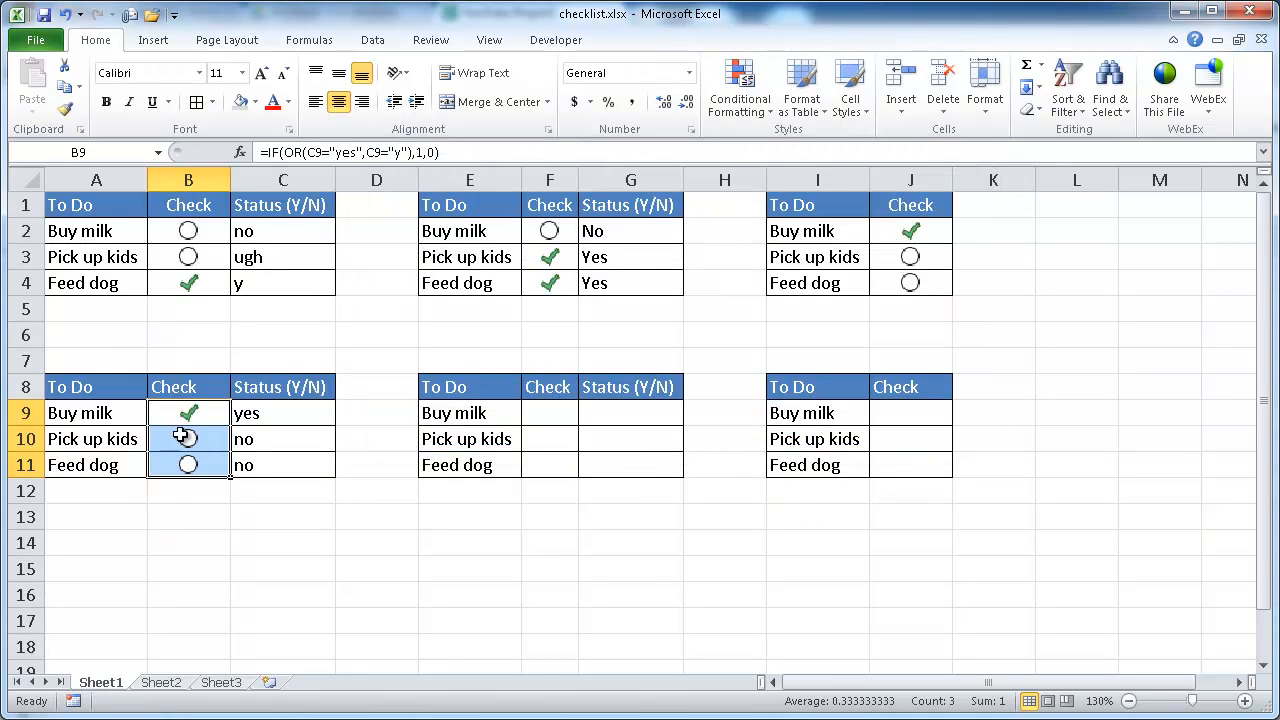
Step: Test the icons by entering y as Pick up kids' status and hkjhkj as Feed dog's status
left_click(298, 447)
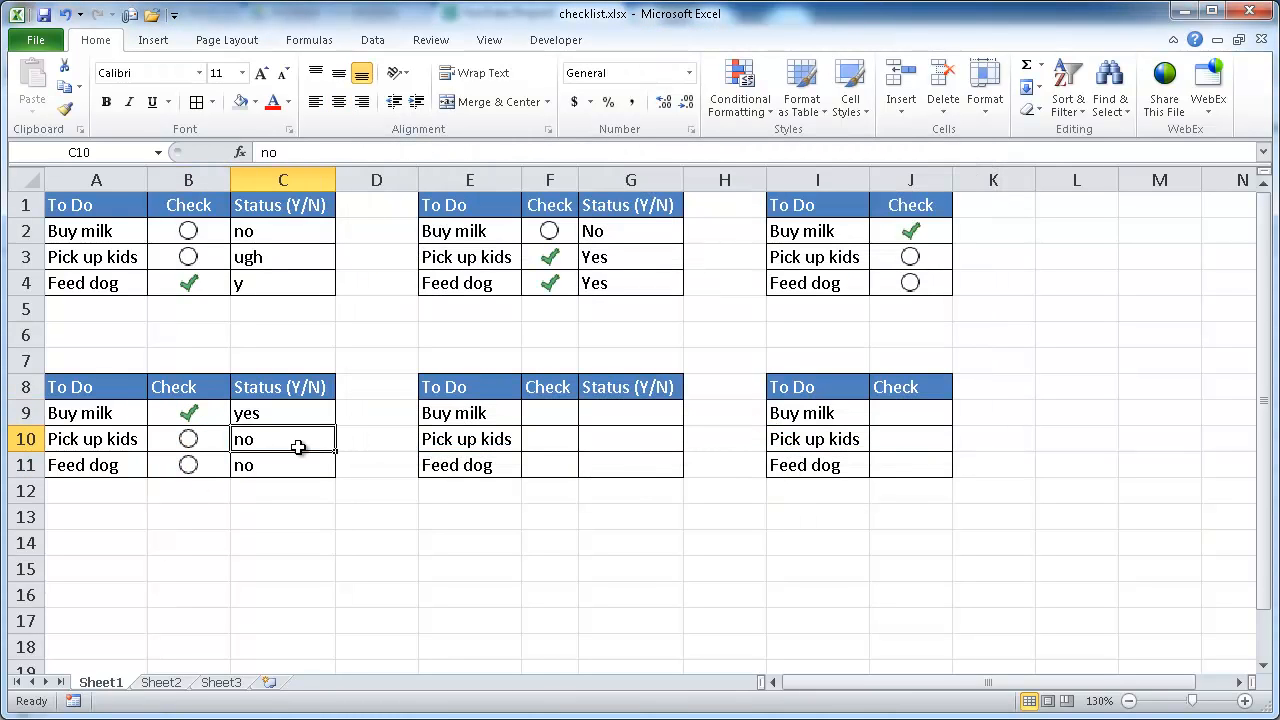
type("y")
key("BackSpace")
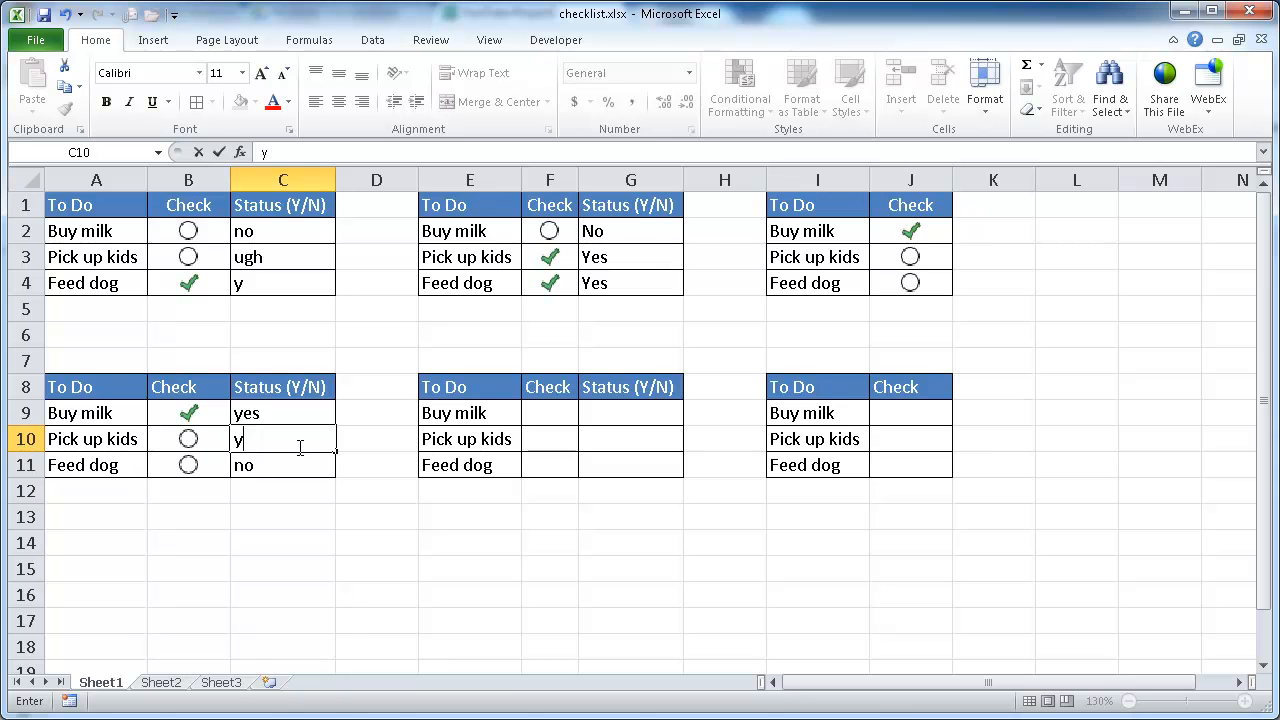
key("Return")
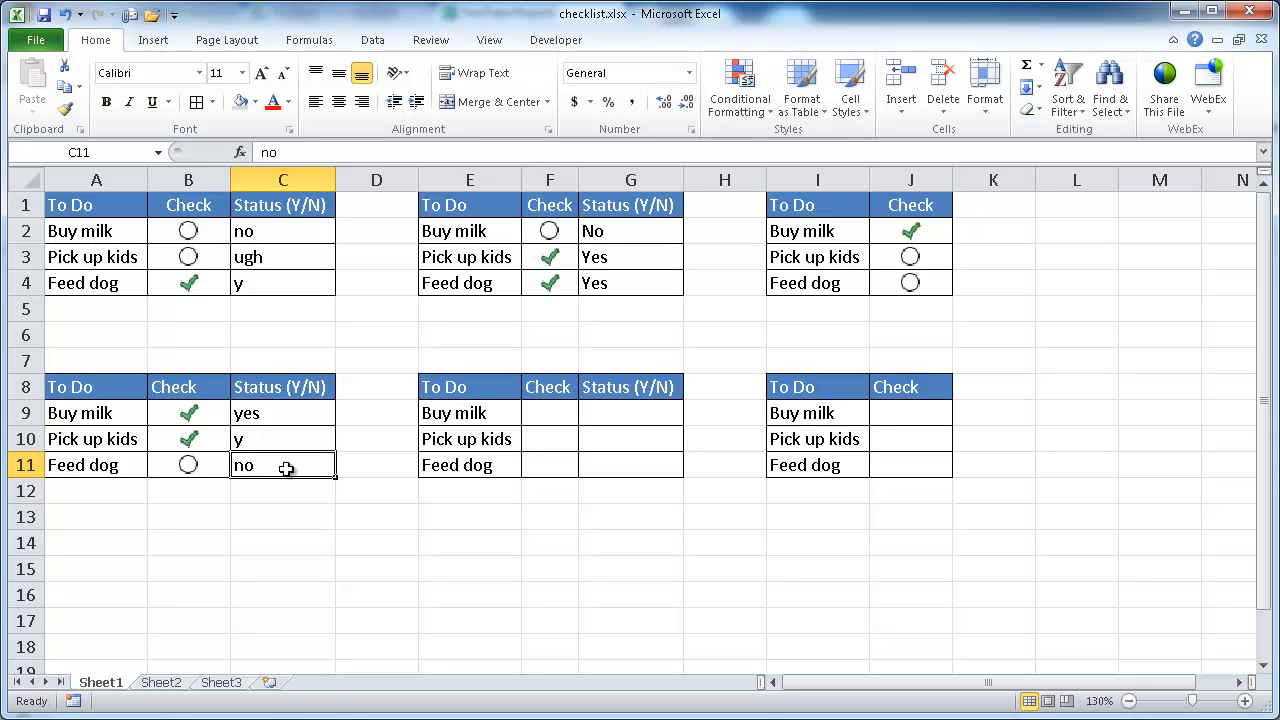
type("hkjhkj")
key("Return")
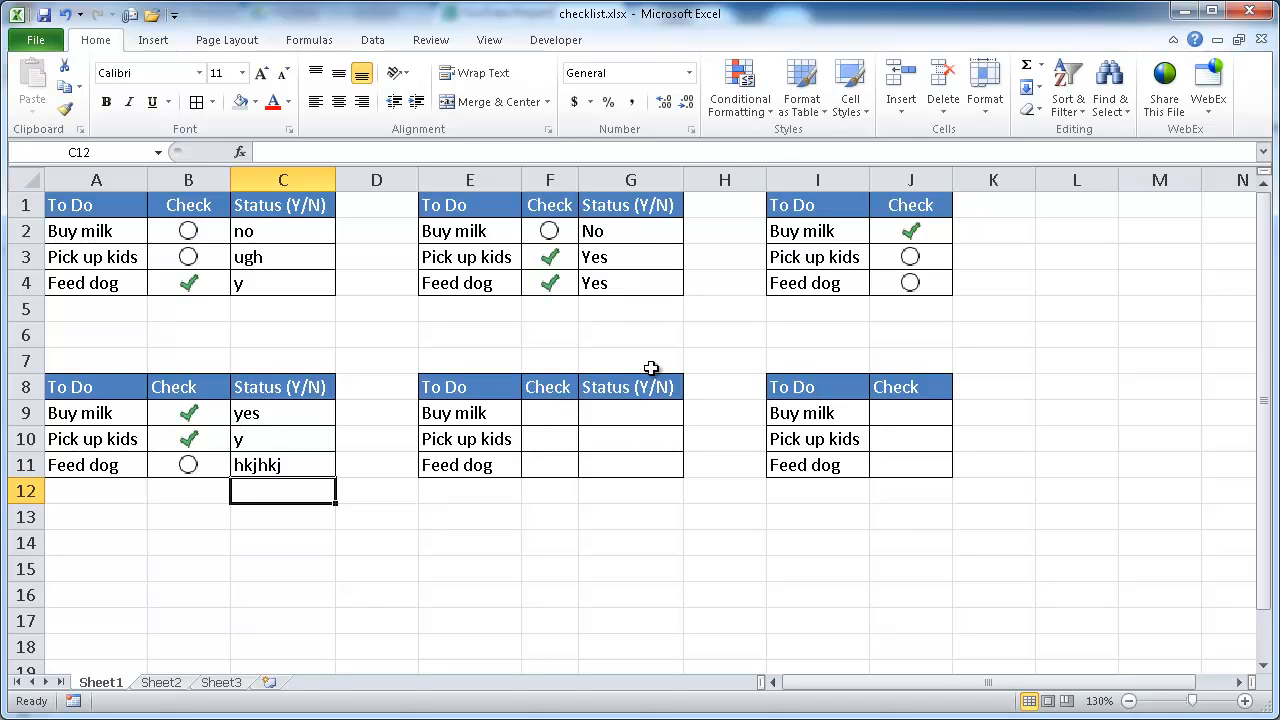
Step: Add List data validation with source Yes,No to the middle table's three Status cells
left_click_drag(609, 413, 617, 477)
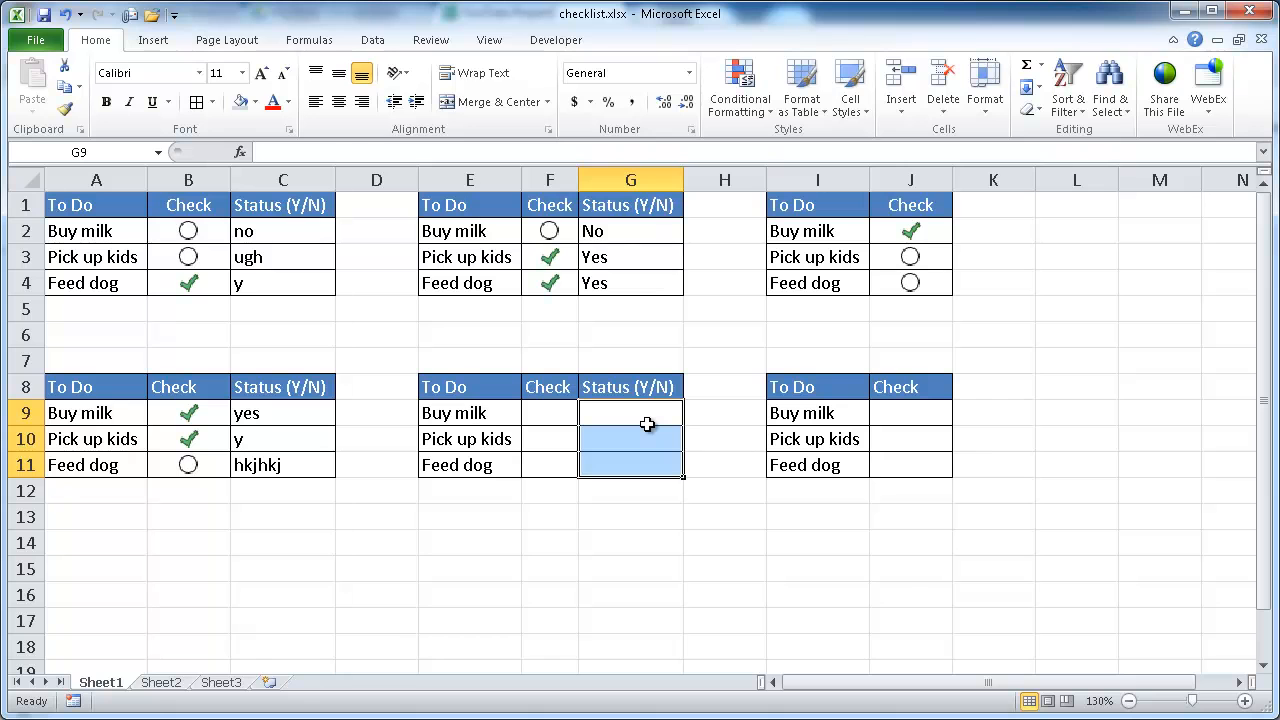
key("alt")
key("d")
key("l")
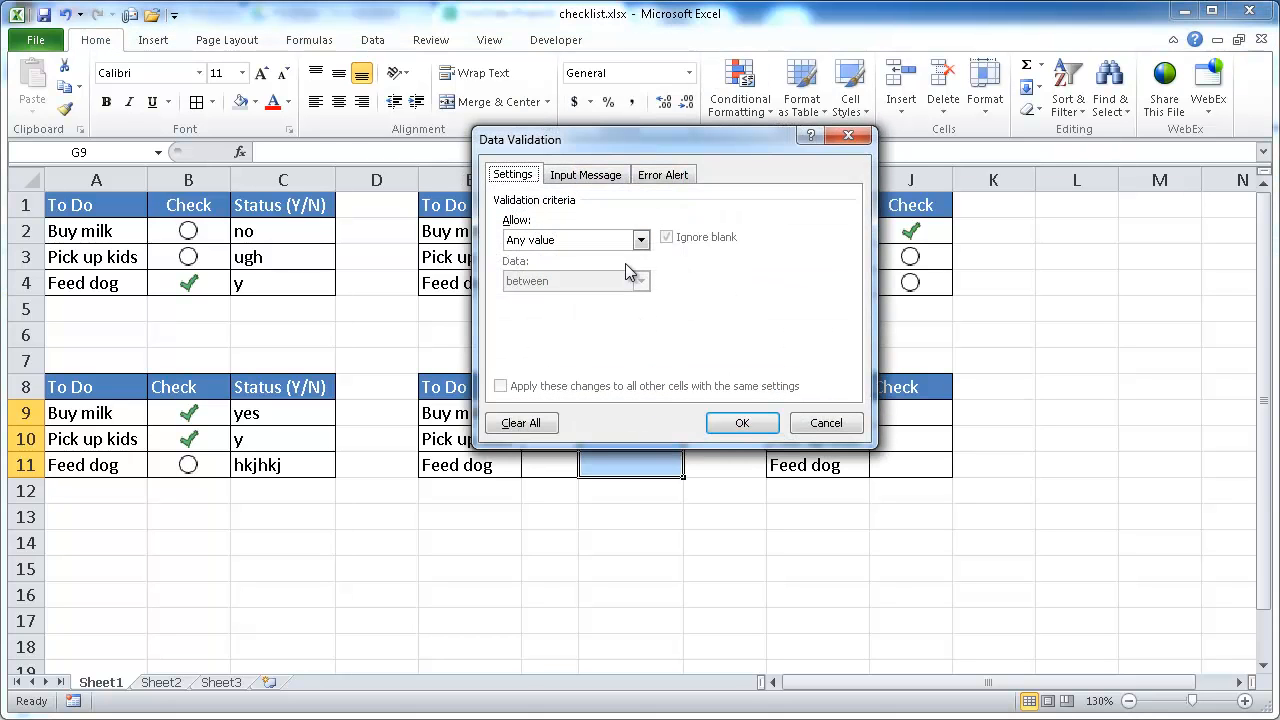
left_click_drag(650, 141, 943, 164)
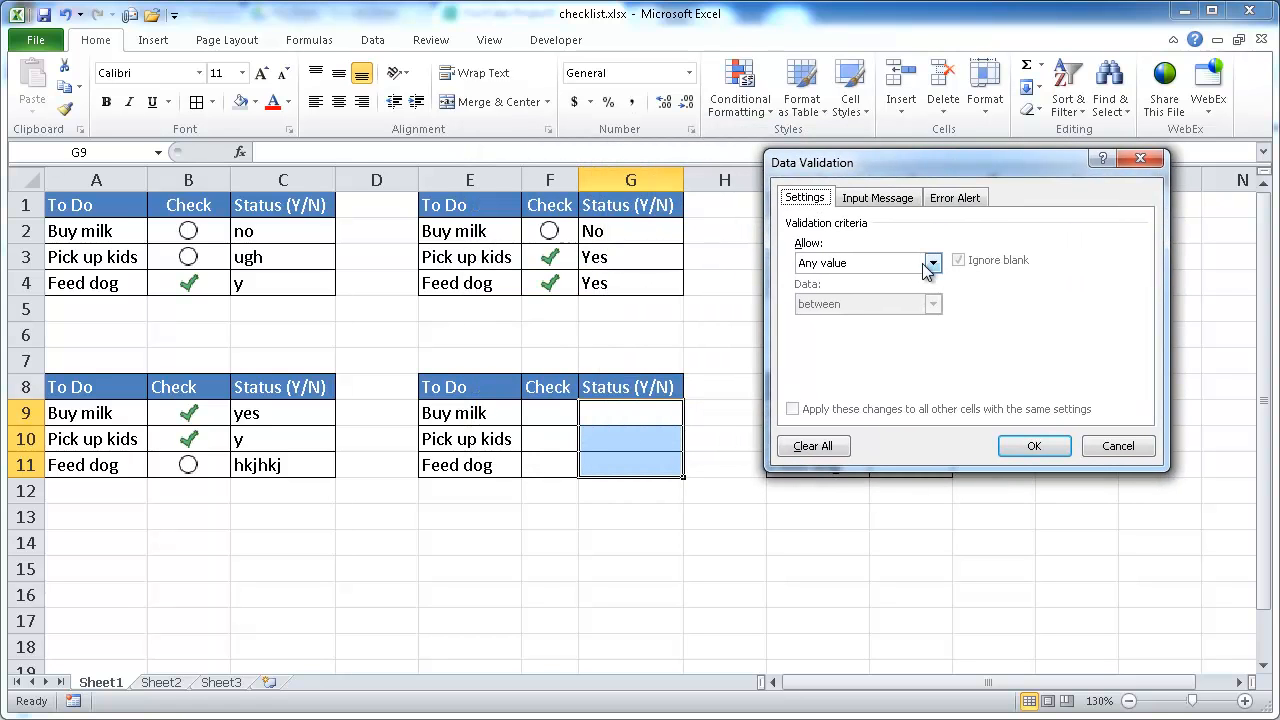
left_click(932, 263)
left_click(845, 322)
left_click(840, 345)
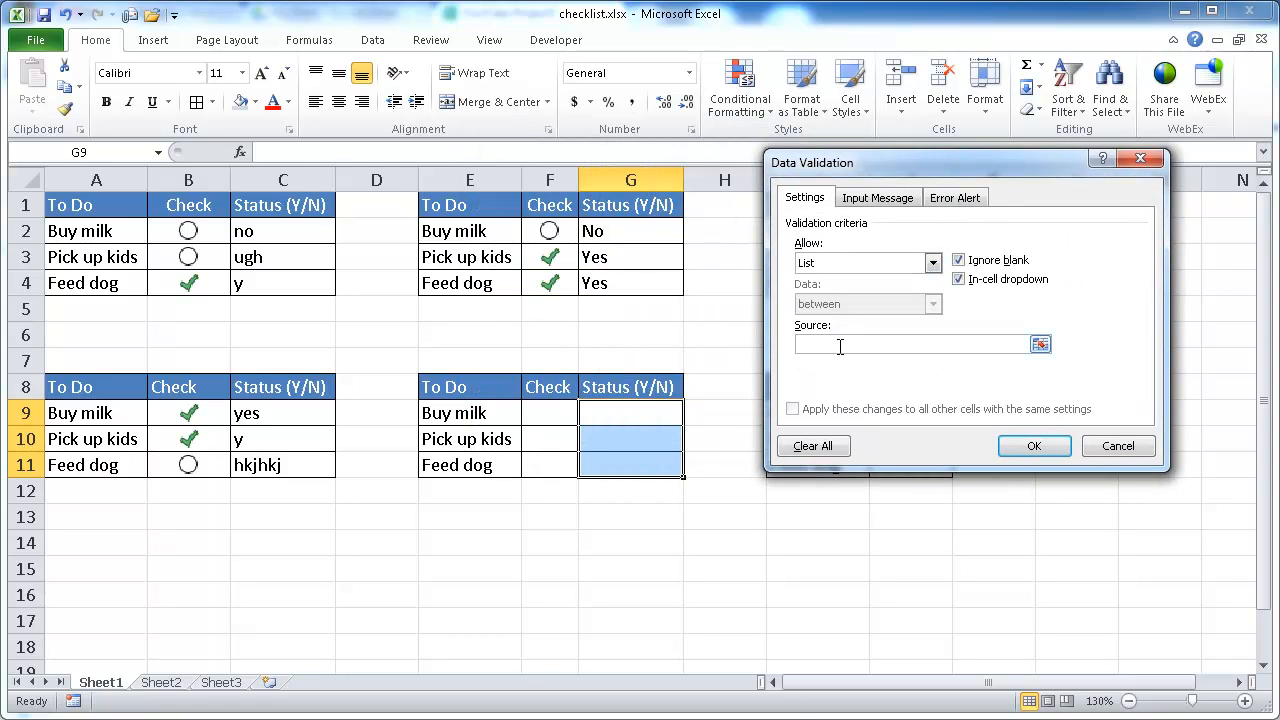
type("Yes,No")
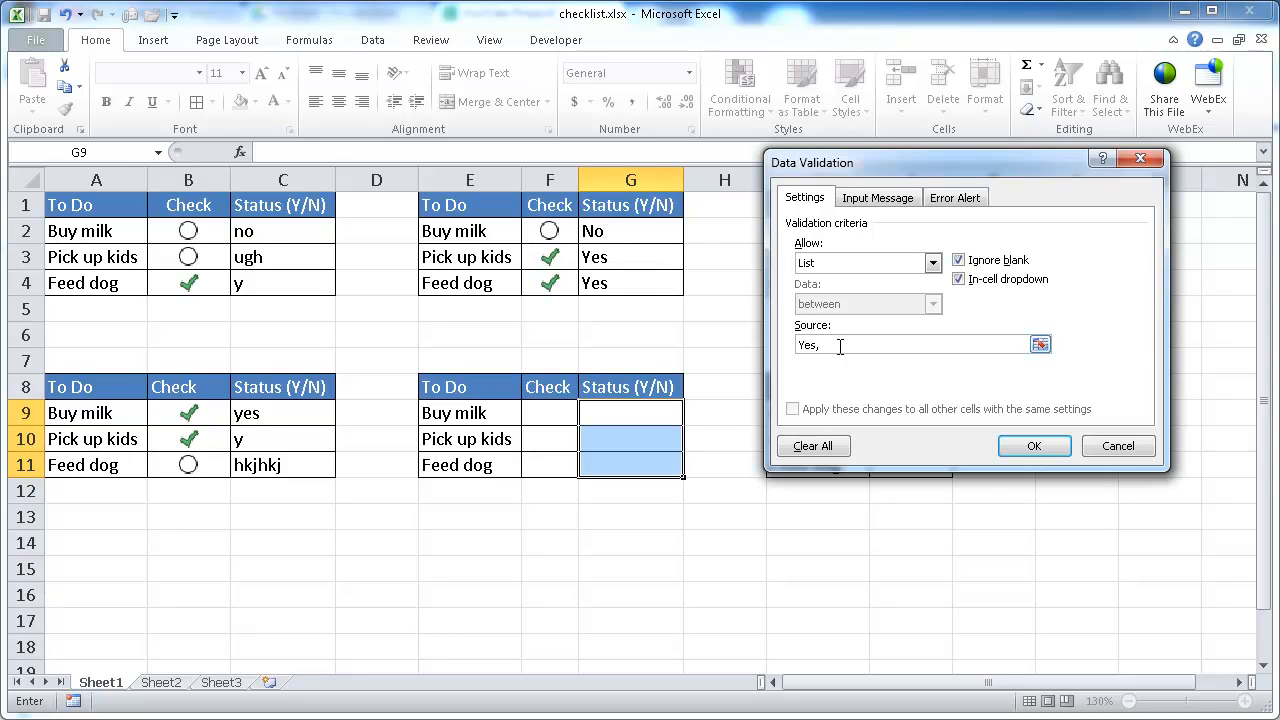
Step: Set the validation input message title to Selection and message to Select Yes or No
left_click(860, 198)
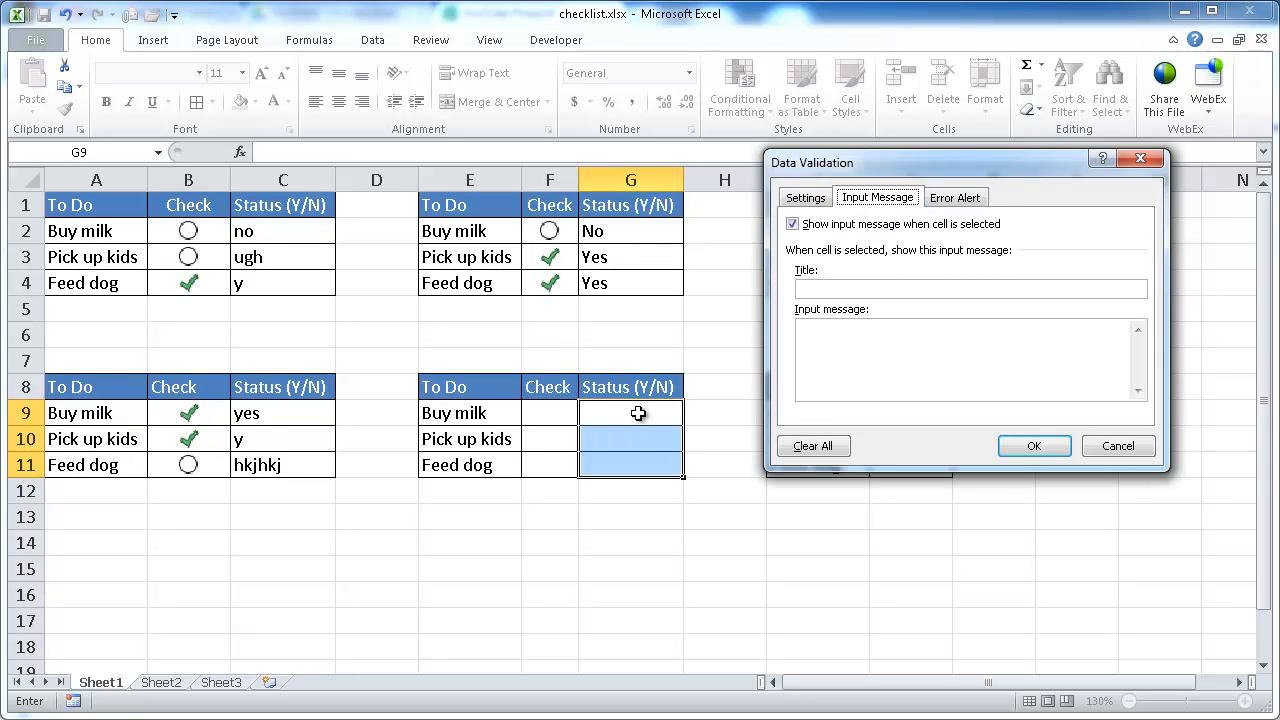
left_click(817, 287)
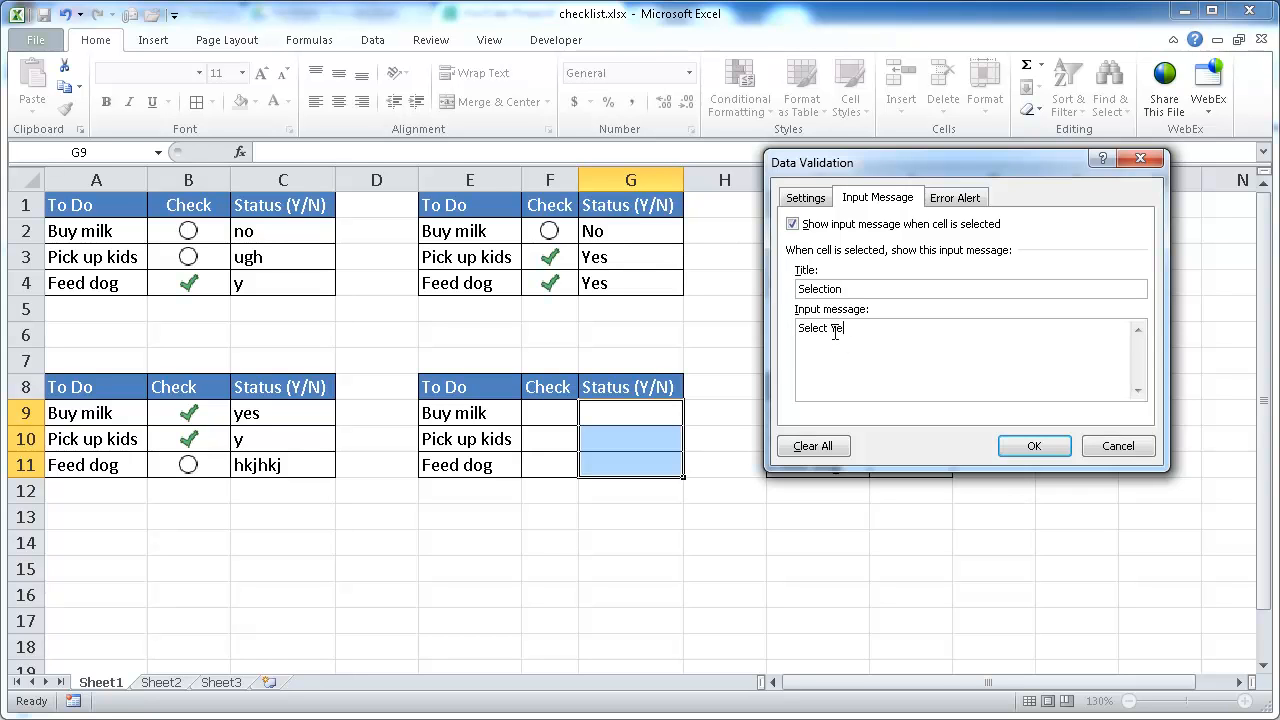
type("r No")
Step: Set the error alert title to Selection and message to Select Yes or No, and apply the validation
left_click(958, 197)
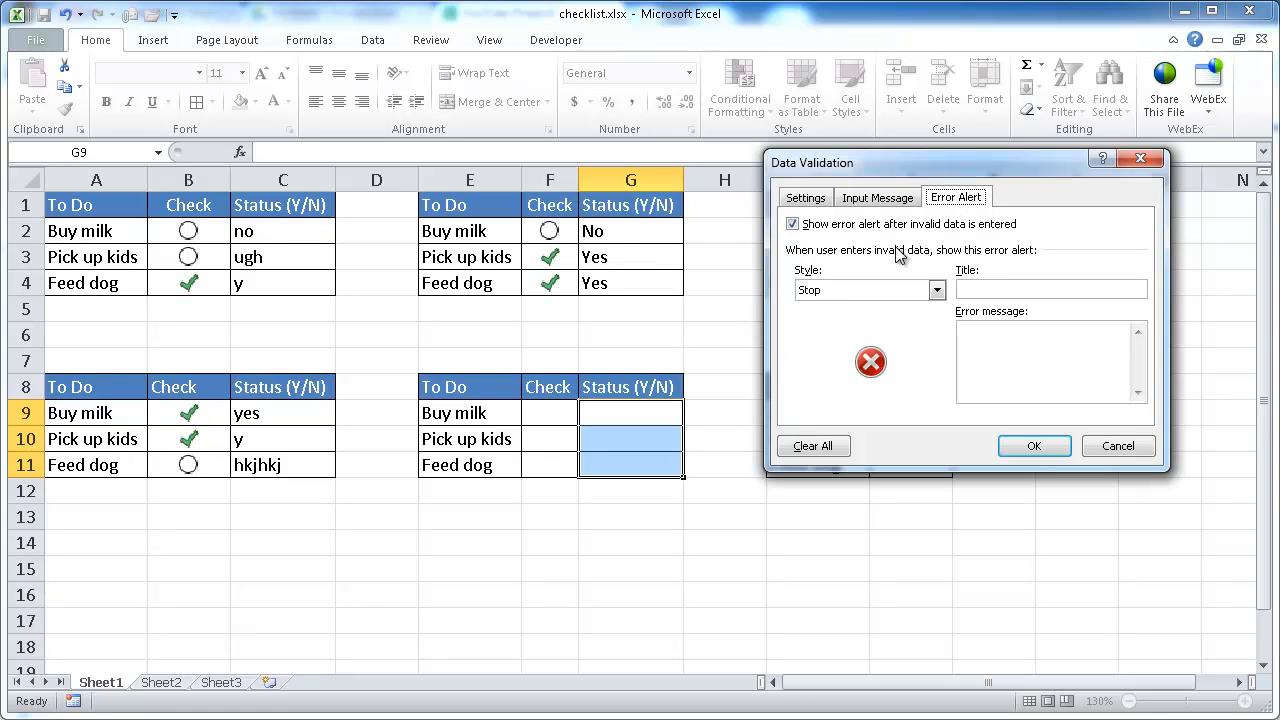
left_click(998, 336)
type("Select Yes or No")
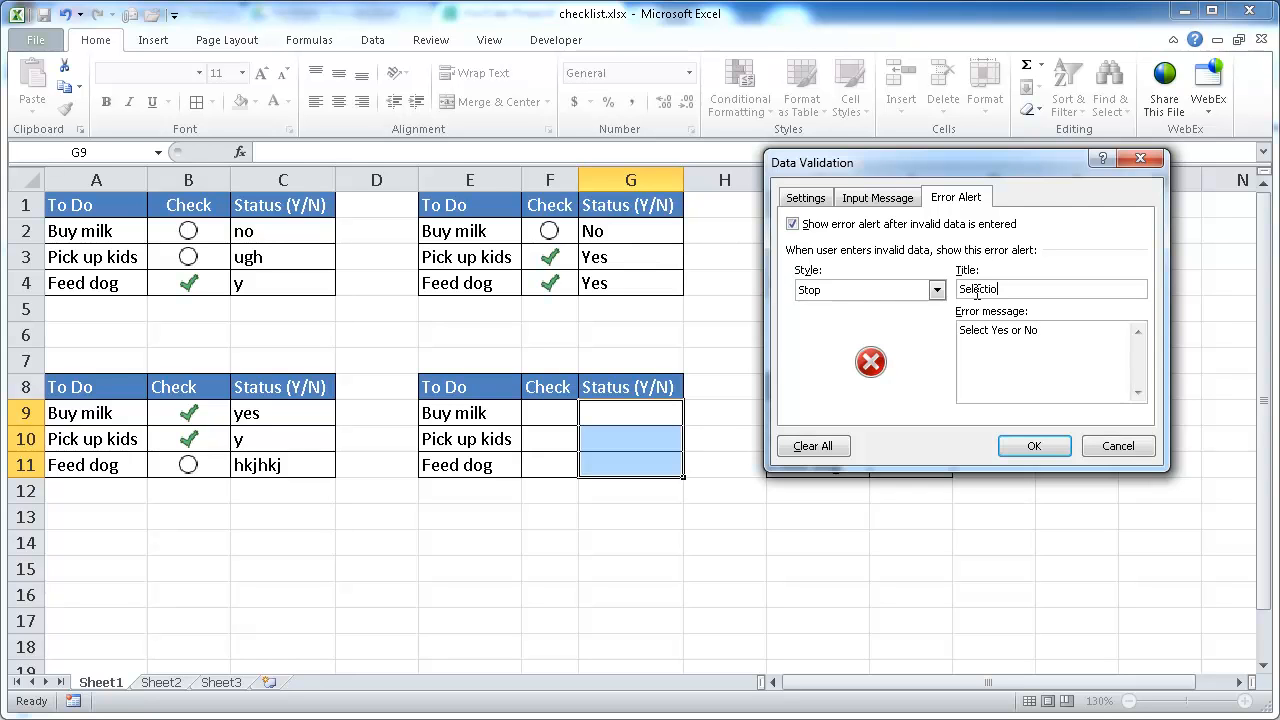
left_click(1033, 448)
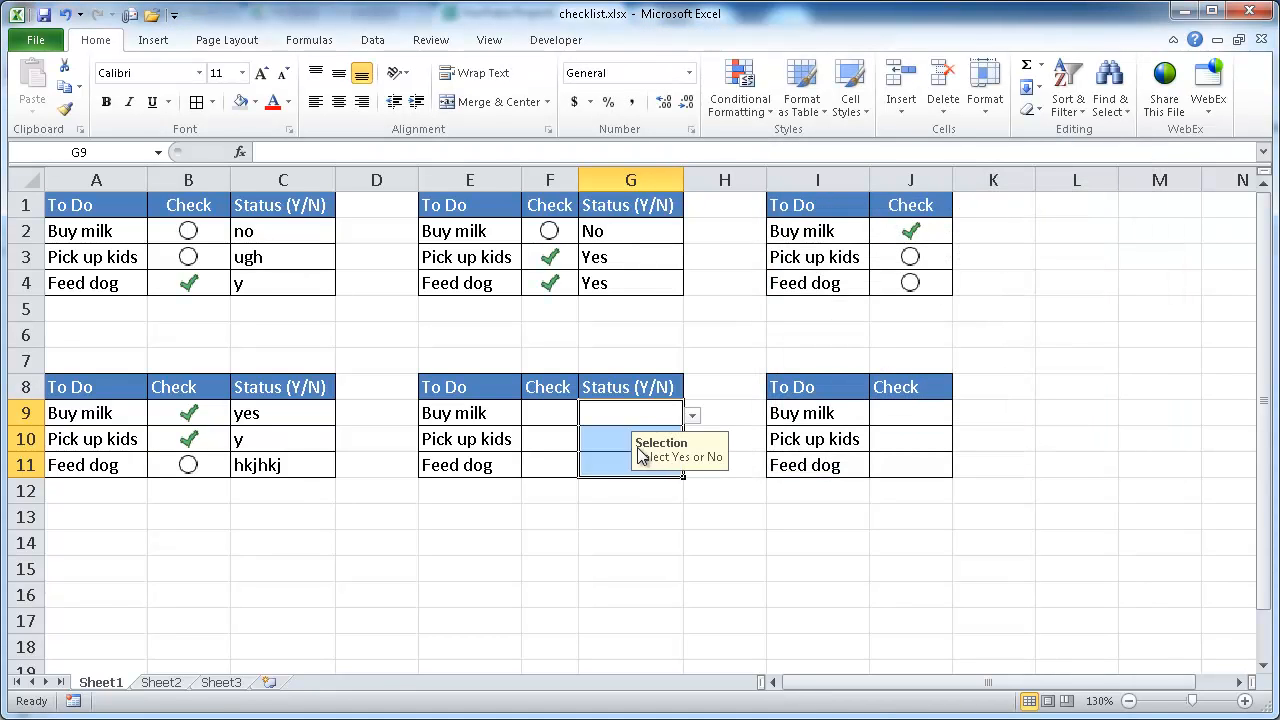
Step: Enter =IF(G9="Yes",1,0) in the middle table's first Check cell and fill it down to F11
left_click(589, 530)
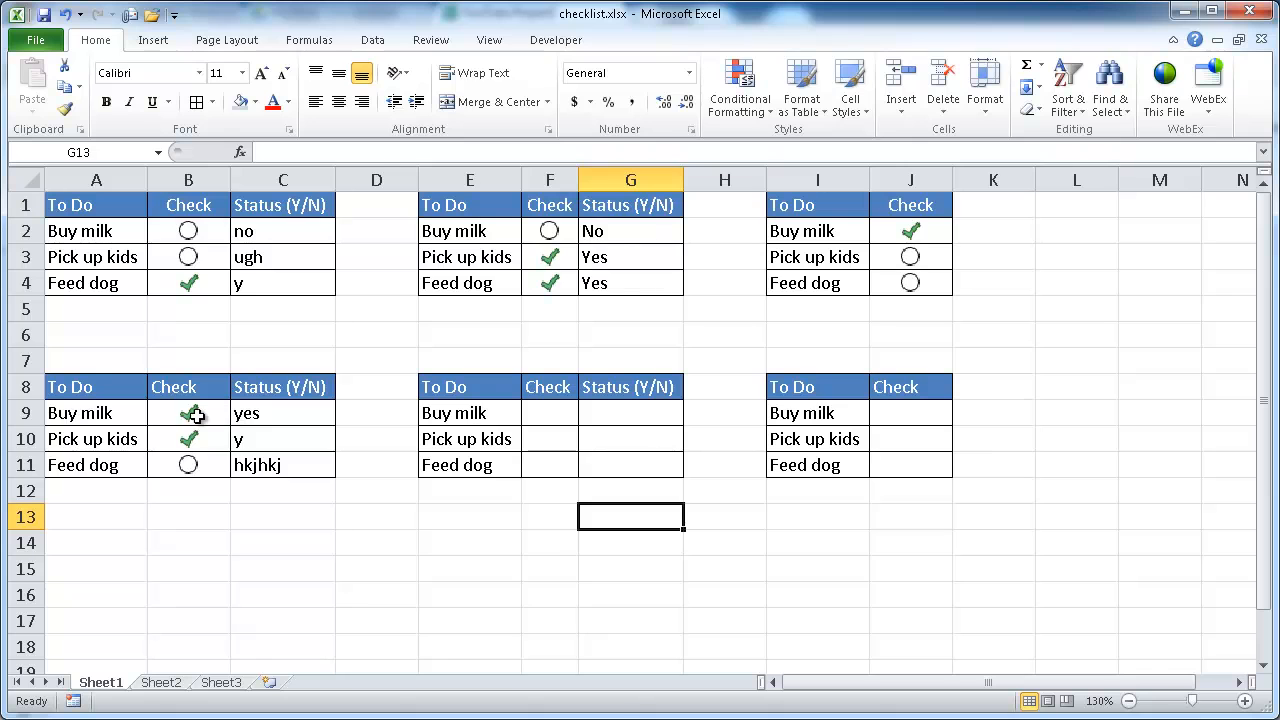
left_click(545, 413)
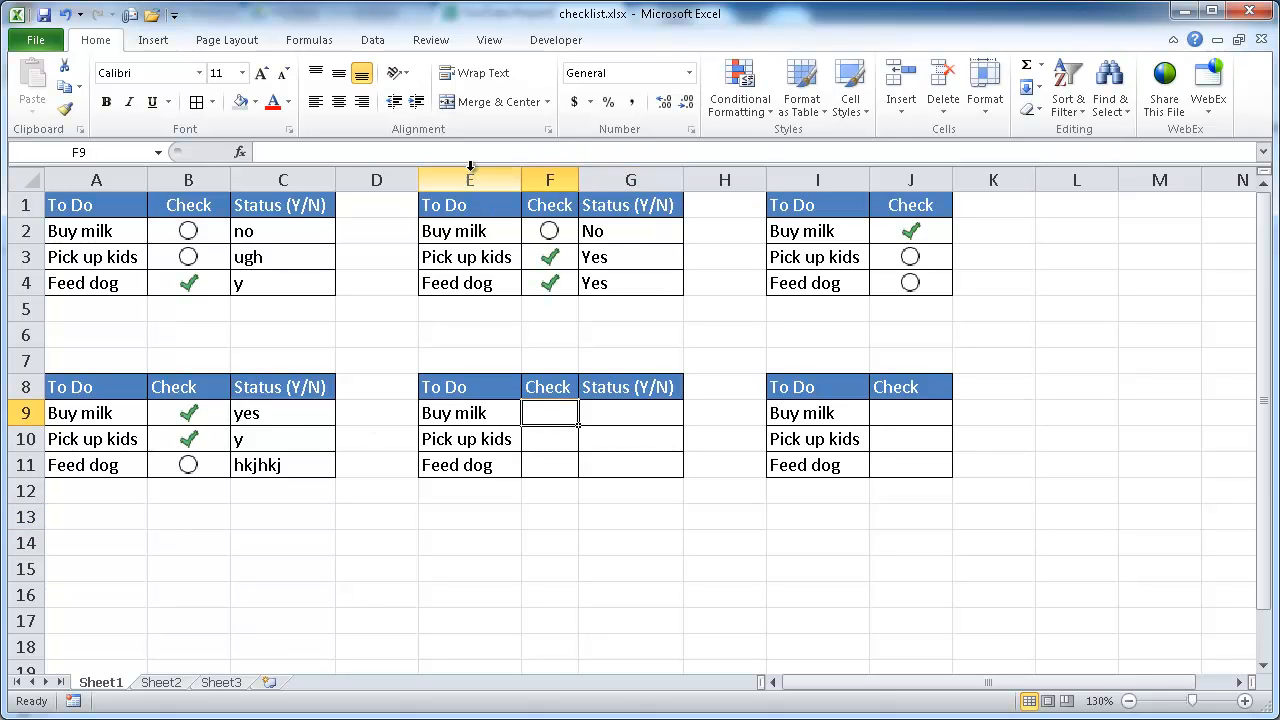
left_click(545, 156)
type("=if")
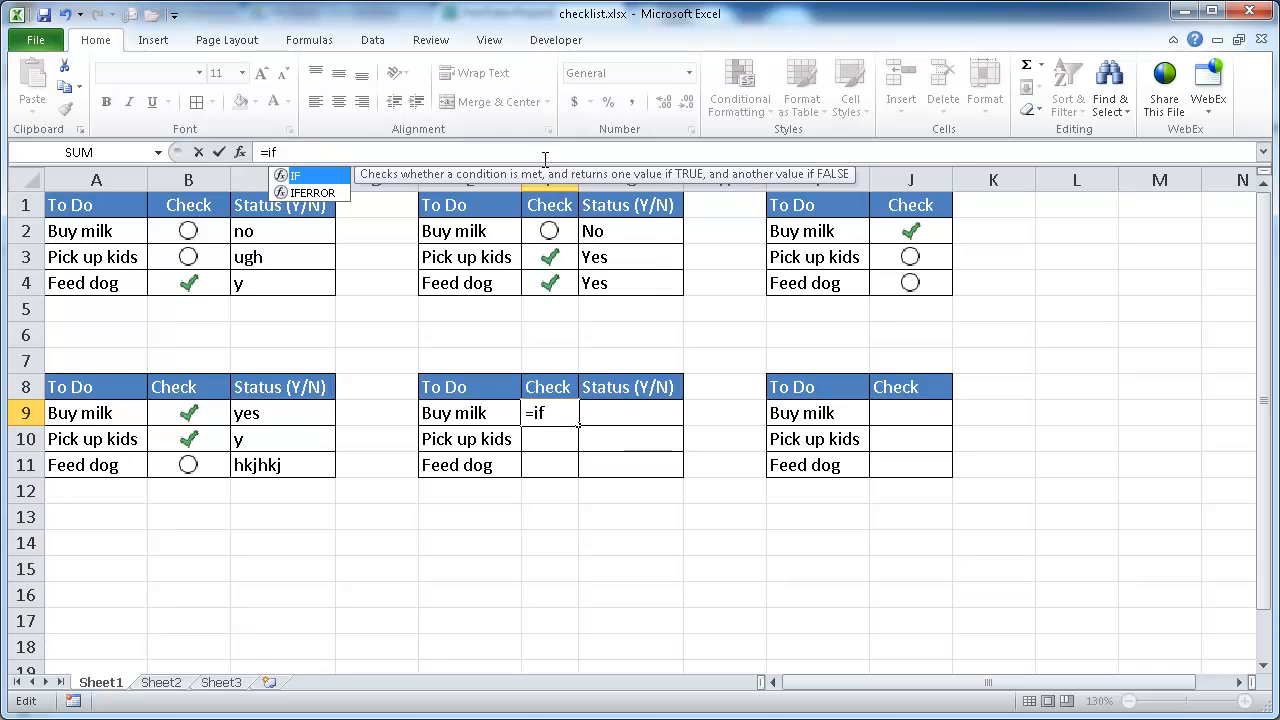
type("(")
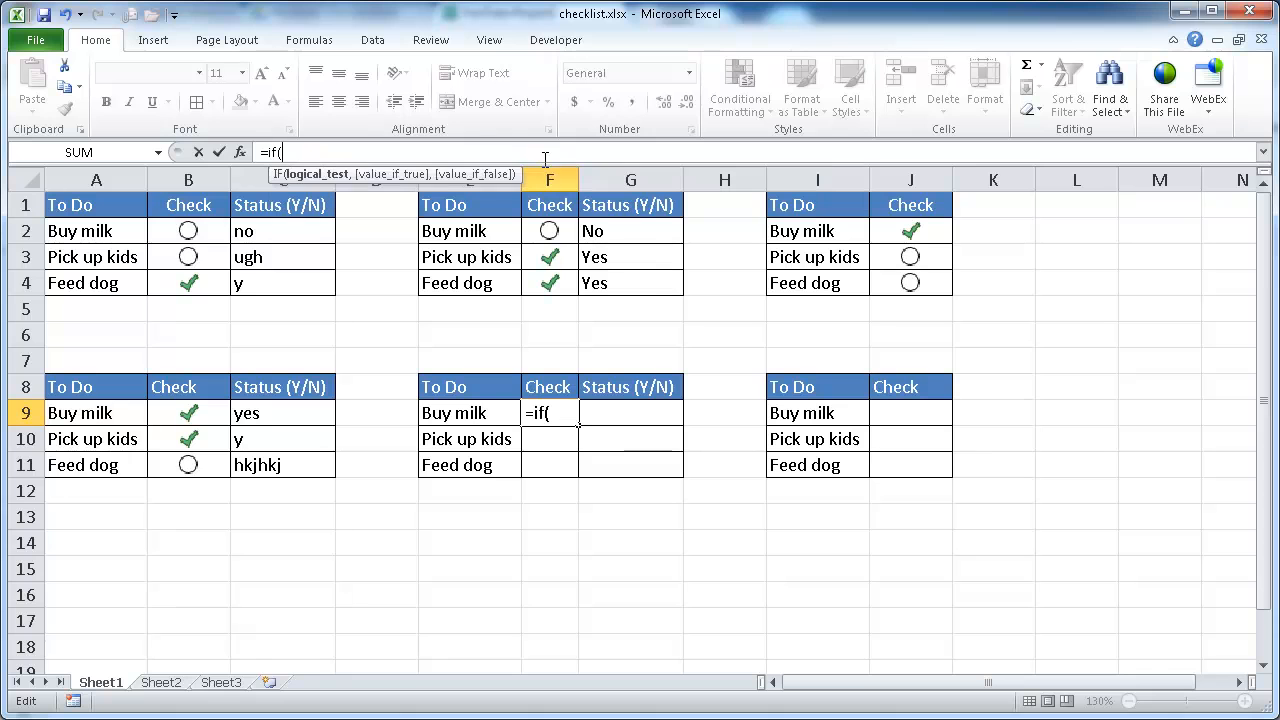
left_click(632, 415)
type("=1,")
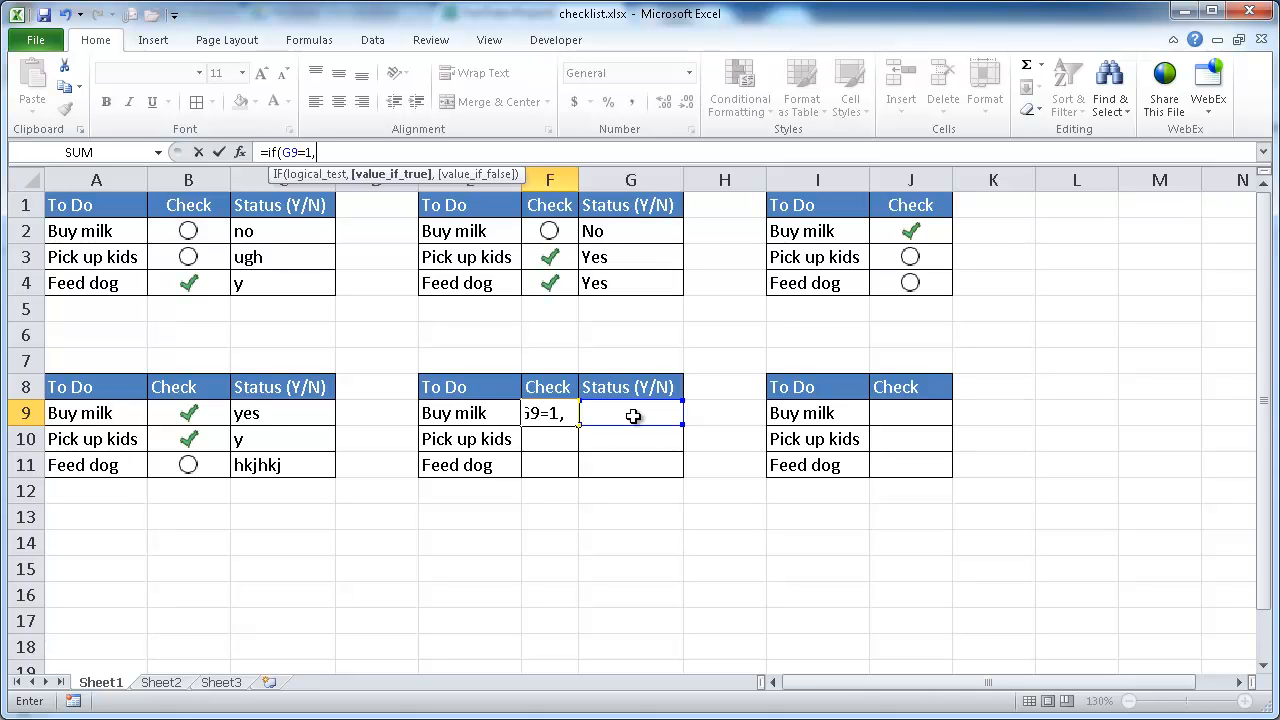
key("BackSpace")
key("BackSpace")
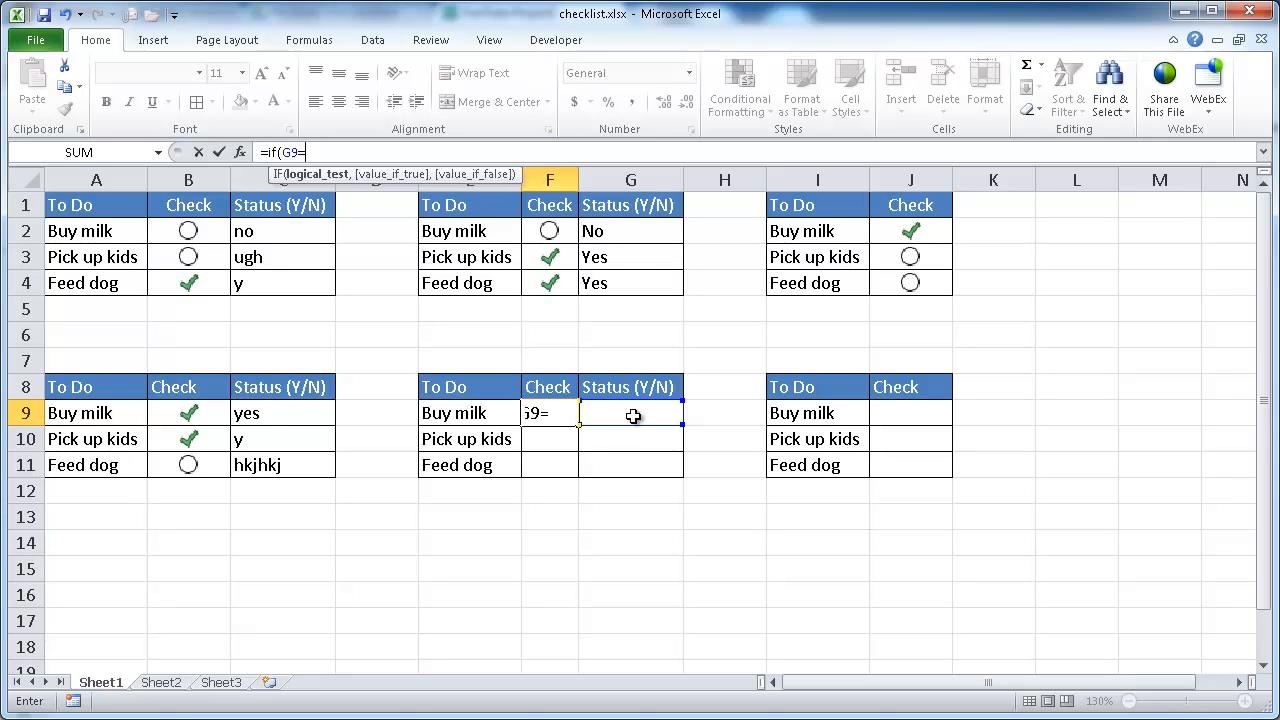
type("\"y")
type("Yes")
type(",")
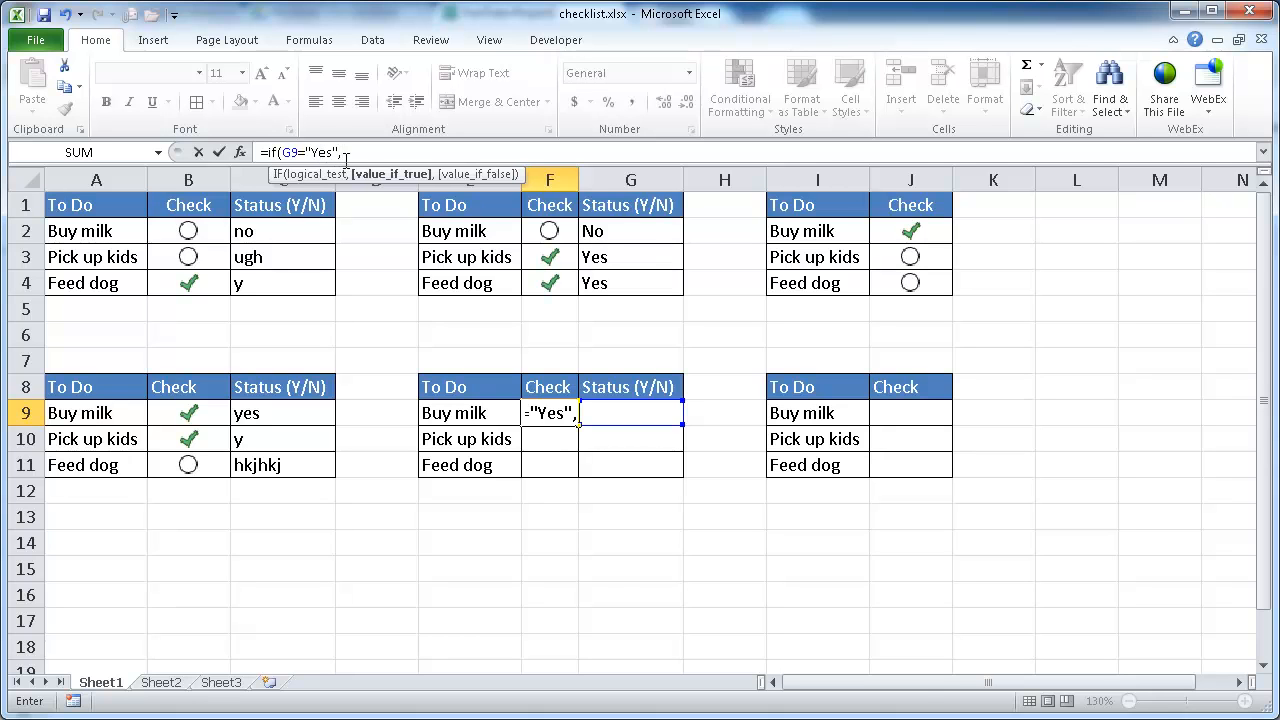
type("1,")
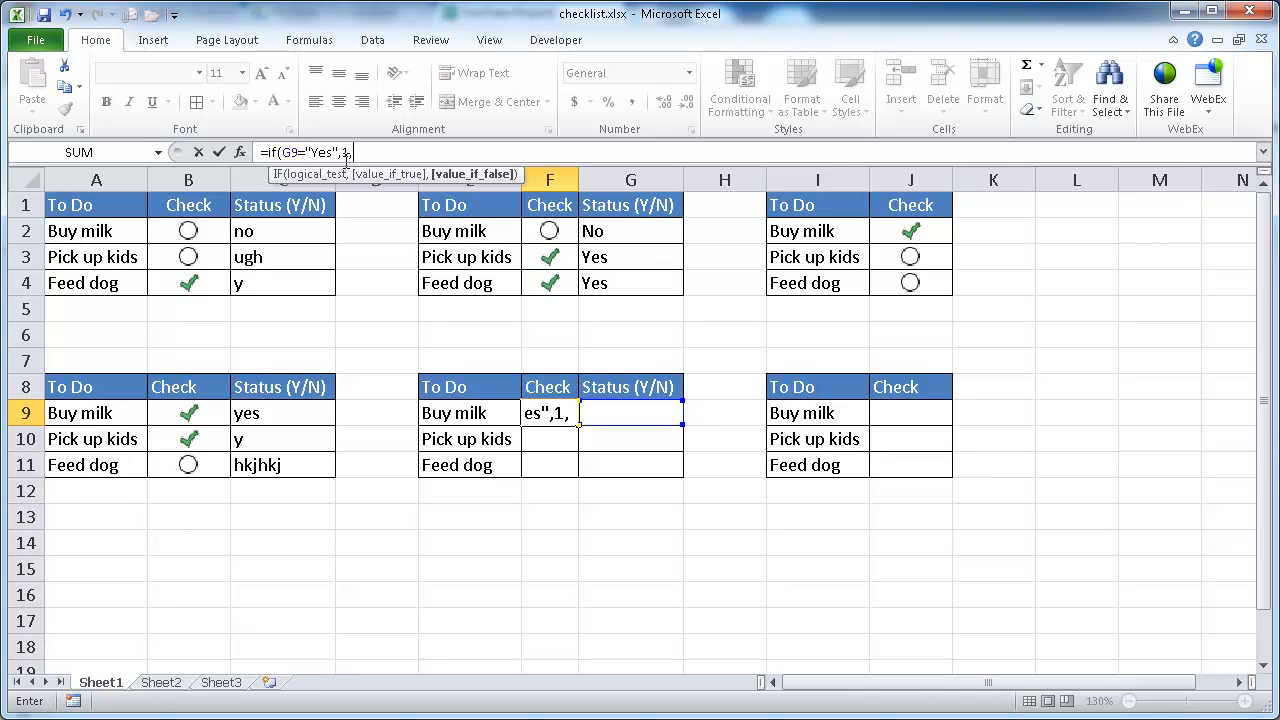
type("0")
key("ctrl+Return")
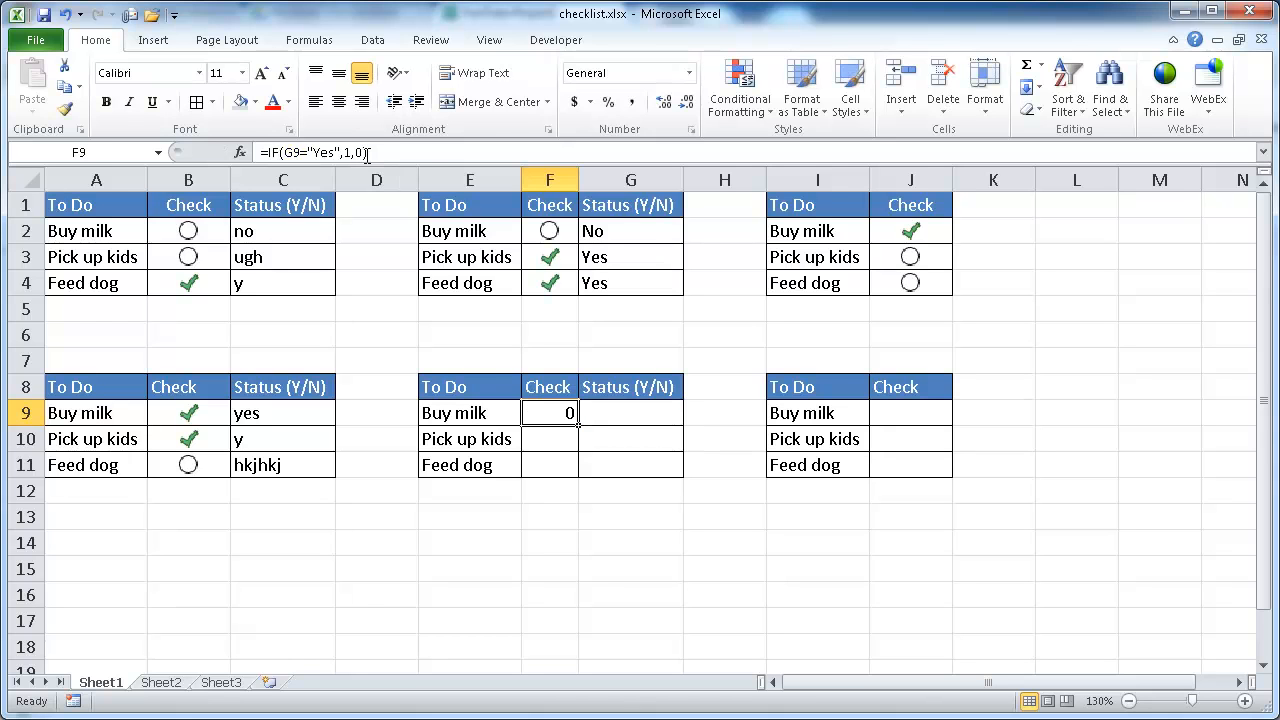
double_click(578, 425)
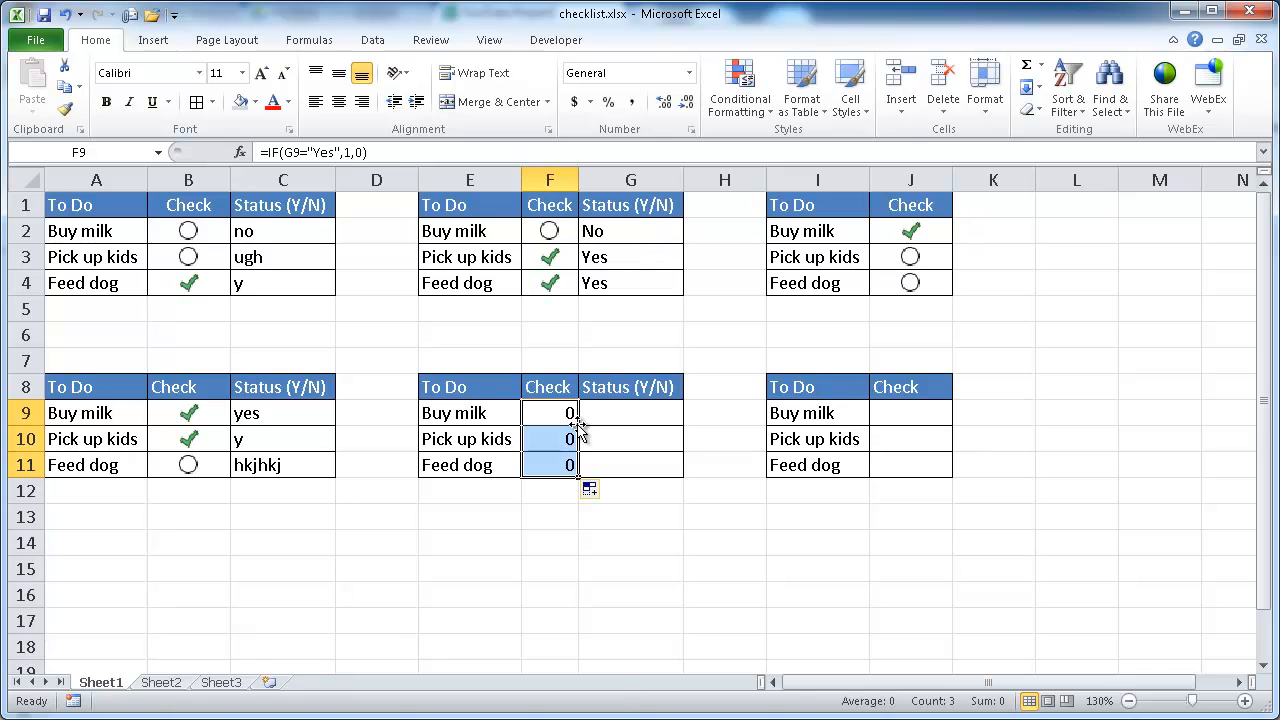
Step: Choose Yes for Buy milk and No for Pick up kids from the middle table's status dropdowns
left_click(633, 416)
left_click(692, 414)
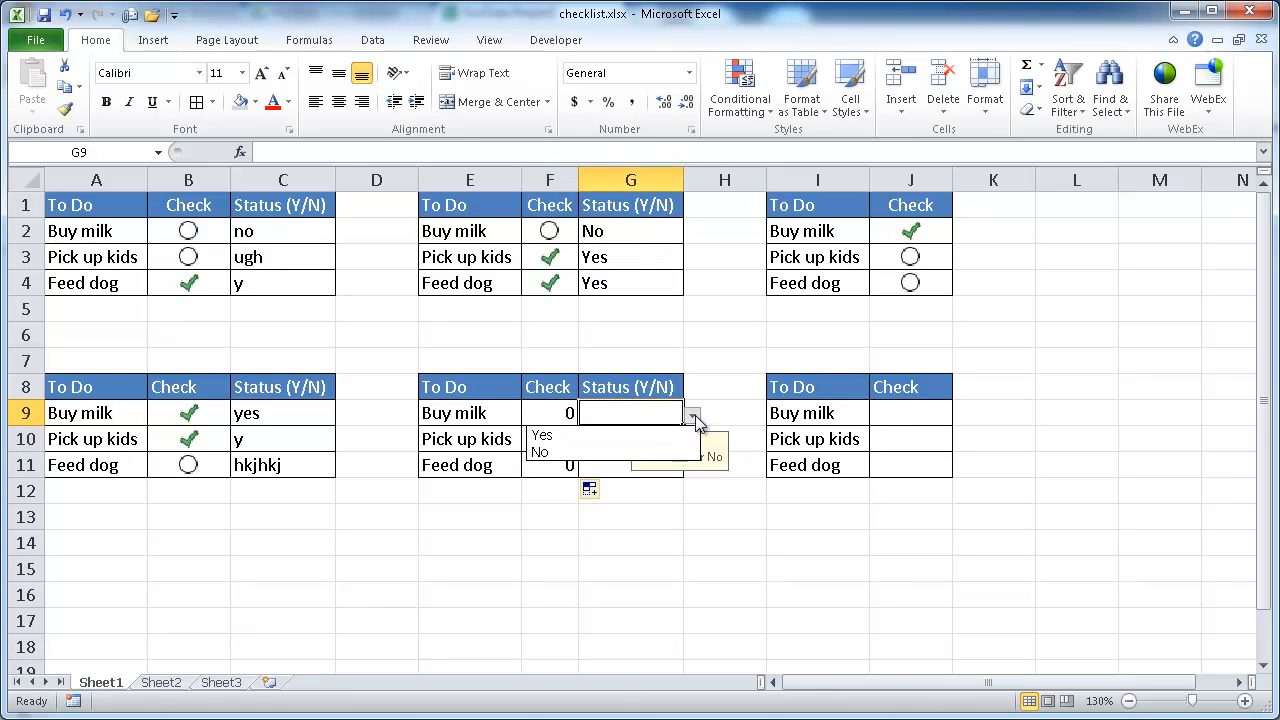
left_click(618, 438)
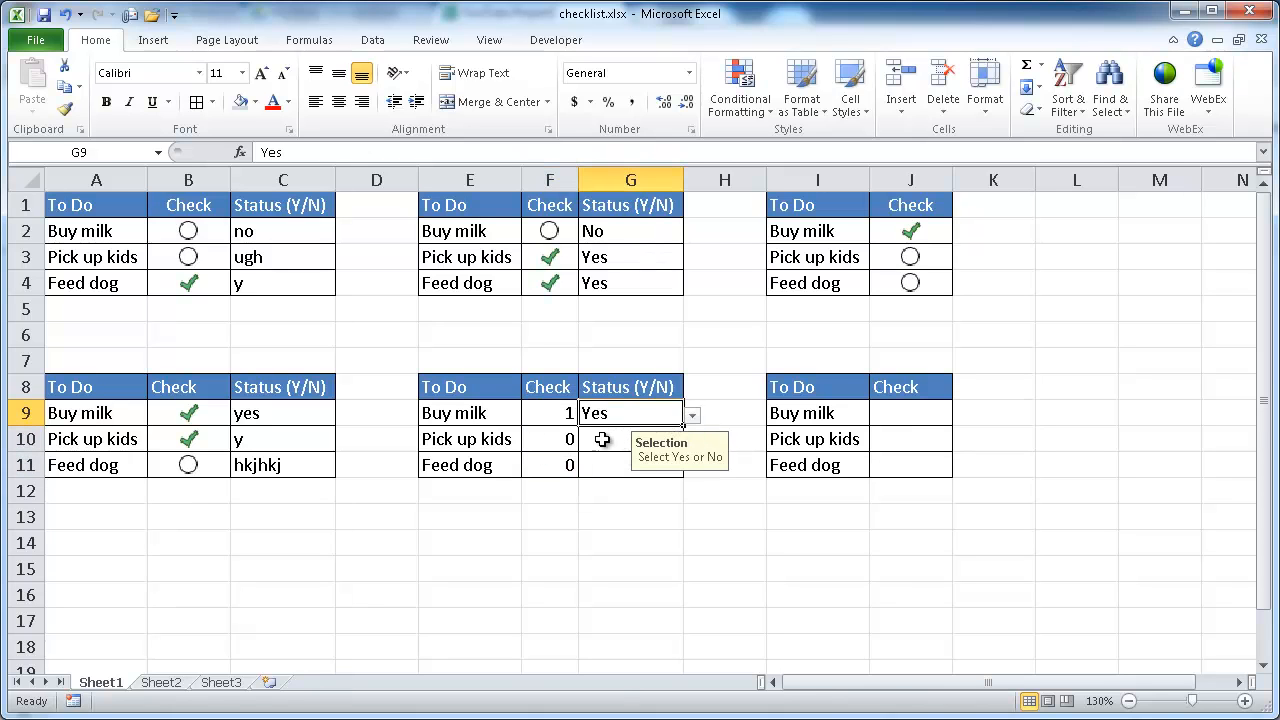
left_click(602, 439)
left_click(691, 441)
left_click(648, 477)
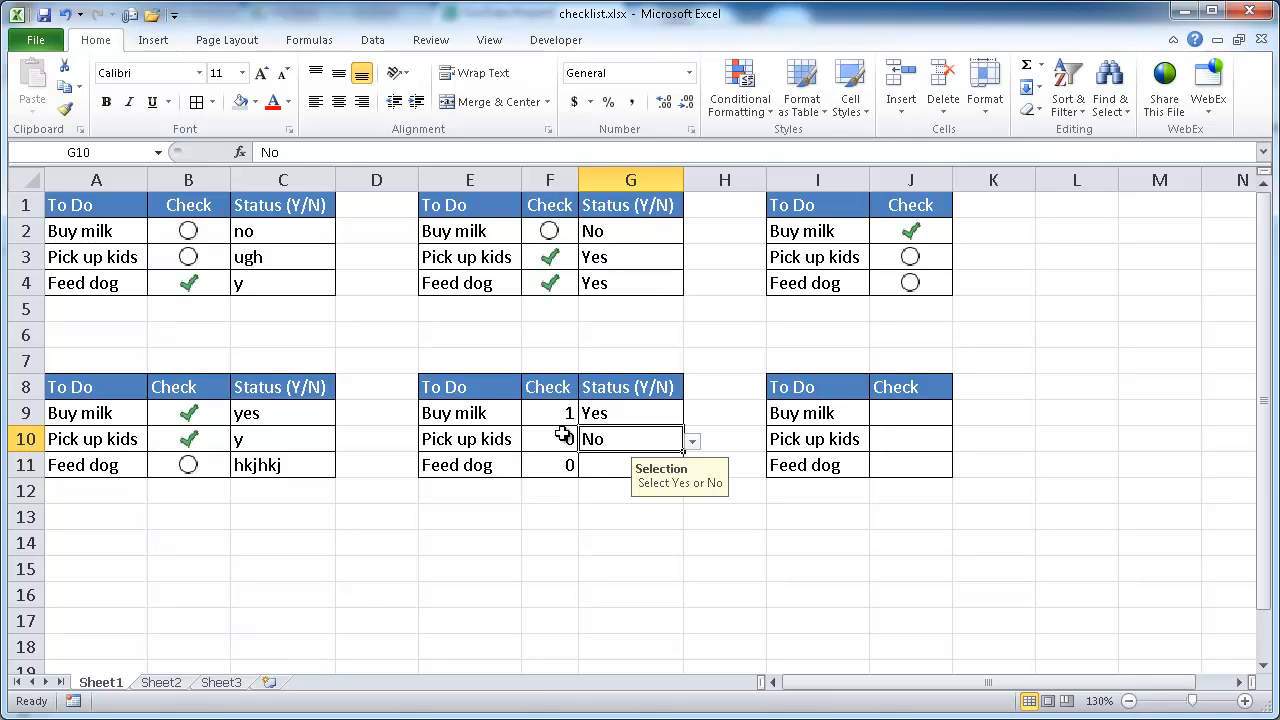
Step: Try entering hkjhlk as the Feed dog status, then cancel the validation alert
left_click(600, 466)
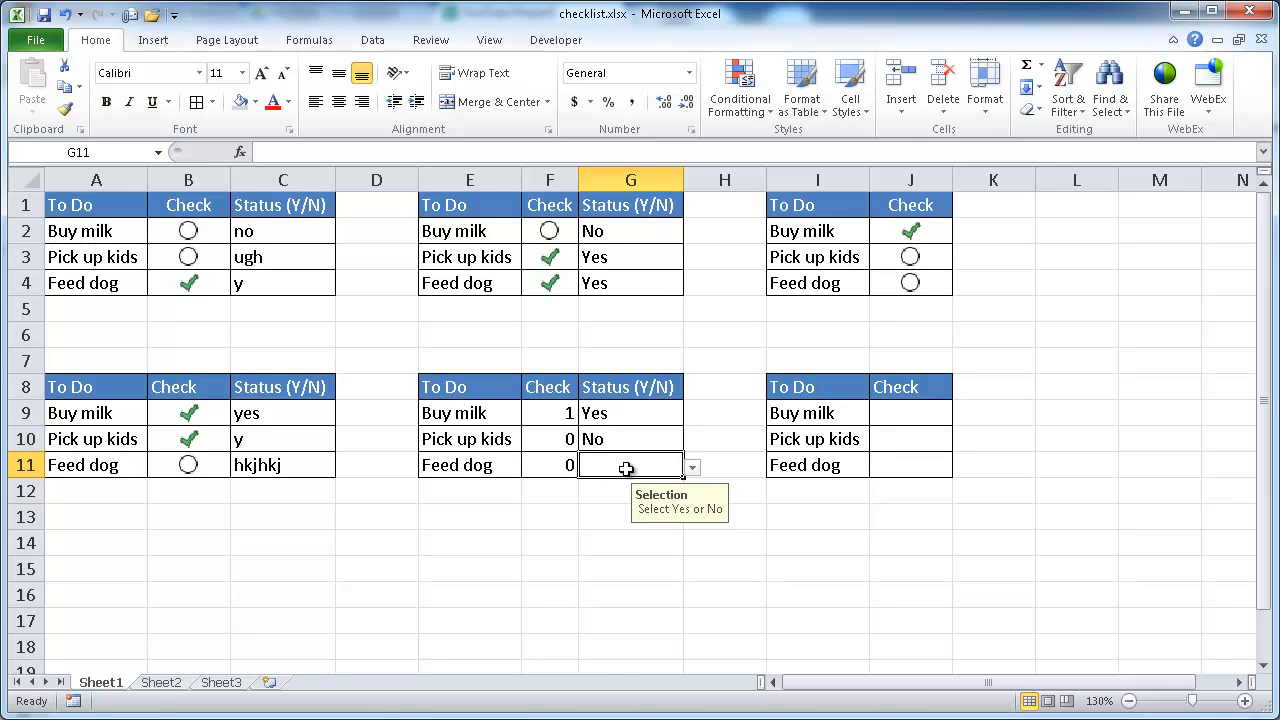
type("hkjhlk")
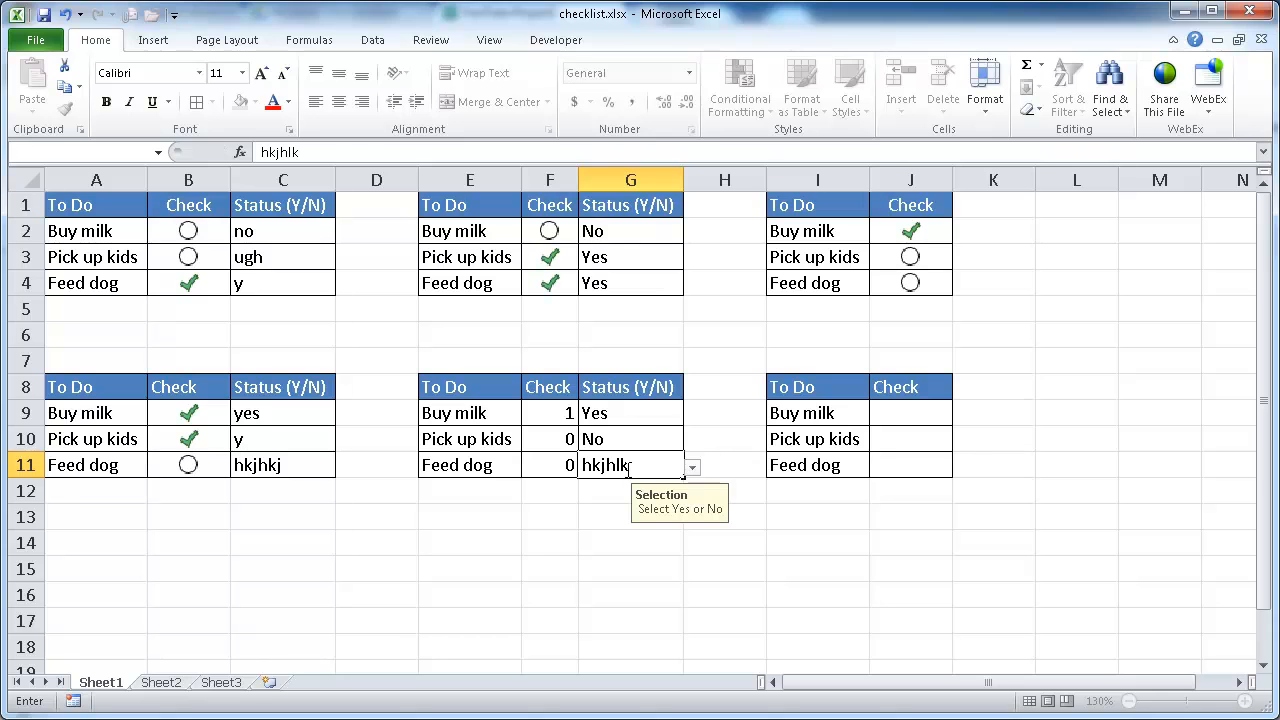
key("Return")
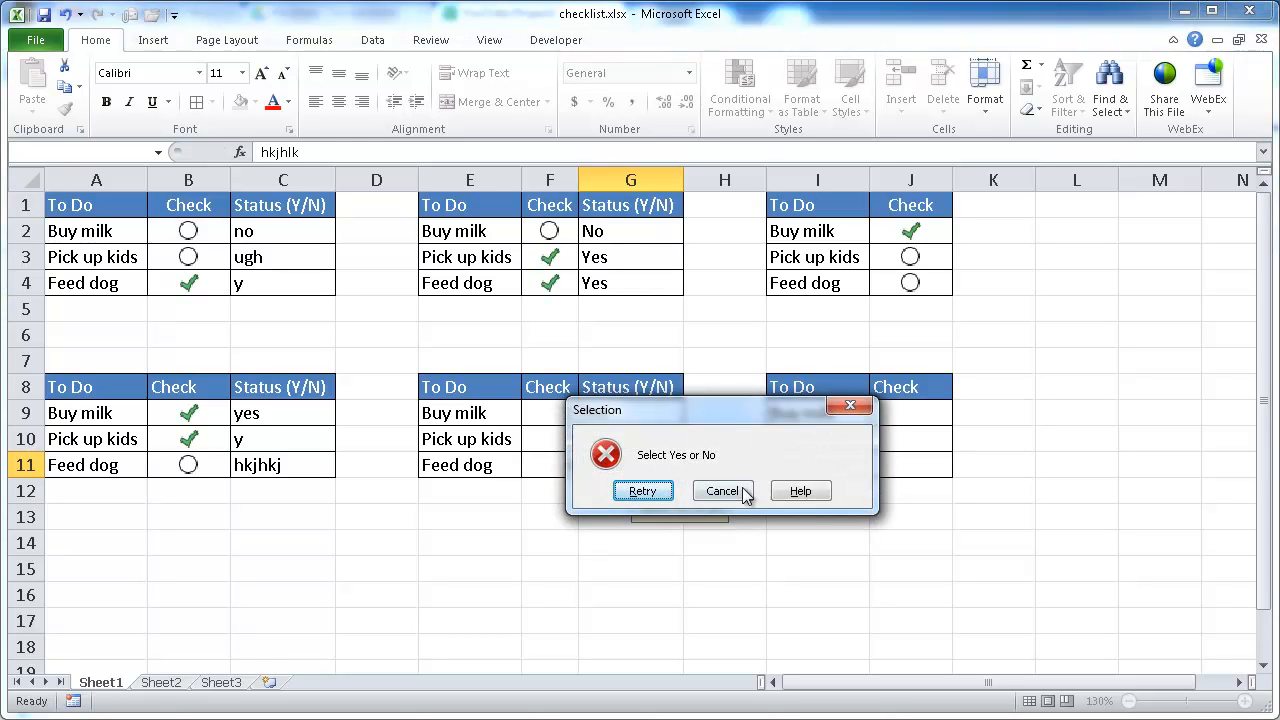
left_click(650, 491)
key("Return")
left_click(717, 491)
Step: Choose Yes for Feed dog's status and center-align the middle table's Check cells F9:F11
left_click(692, 468)
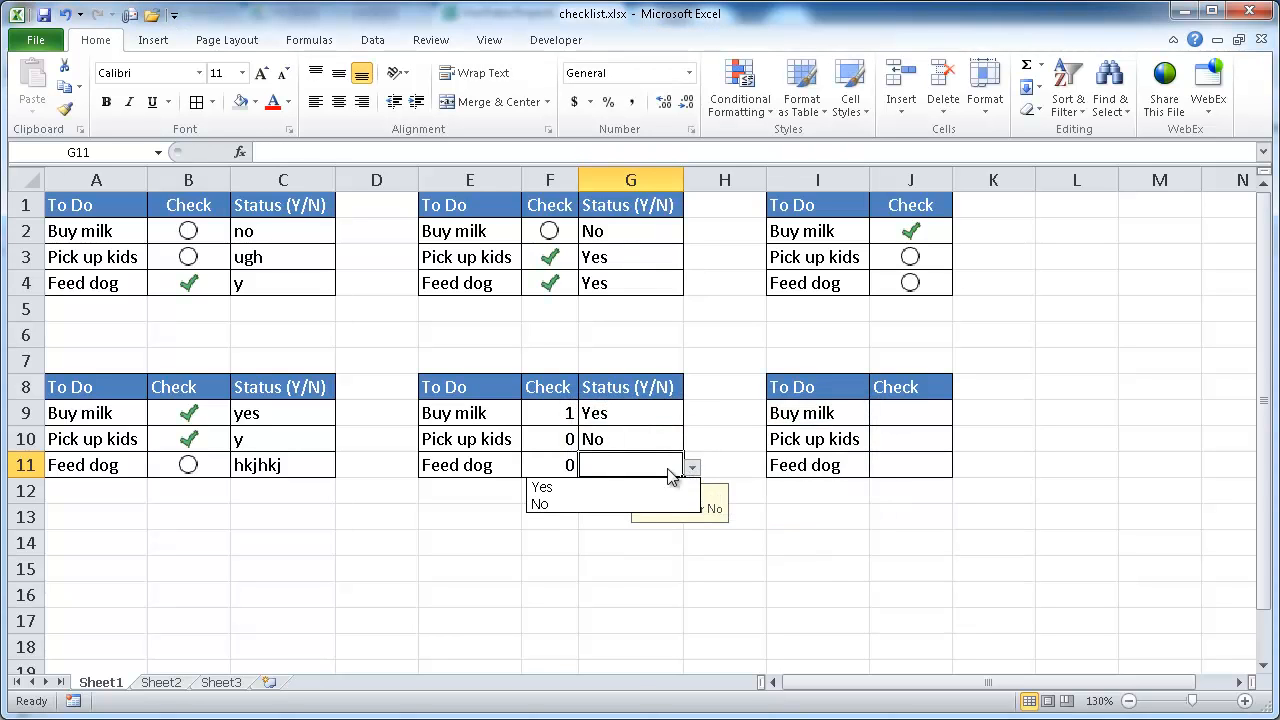
left_click(602, 492)
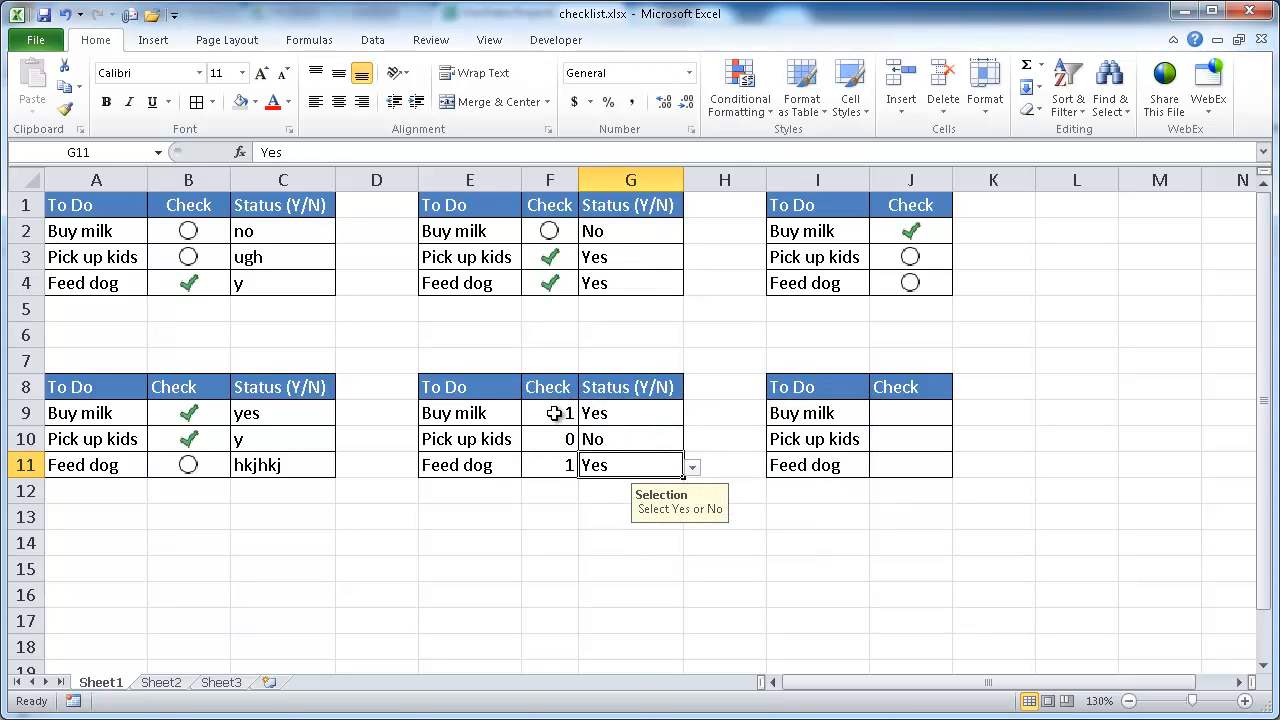
left_click_drag(548, 413, 557, 466)
left_click(339, 102)
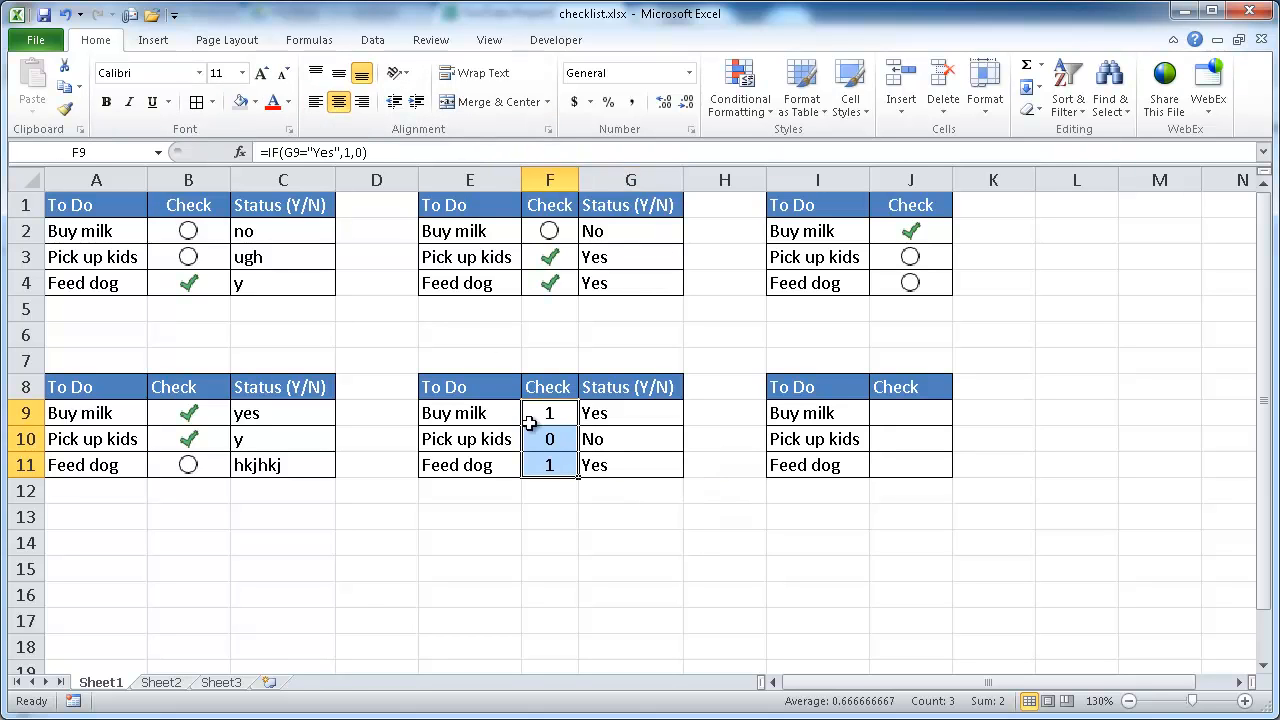
Step: Start a new Icon Sets conditional formatting rule on F9:F11 with a green check mark as the first icon
left_click(745, 112)
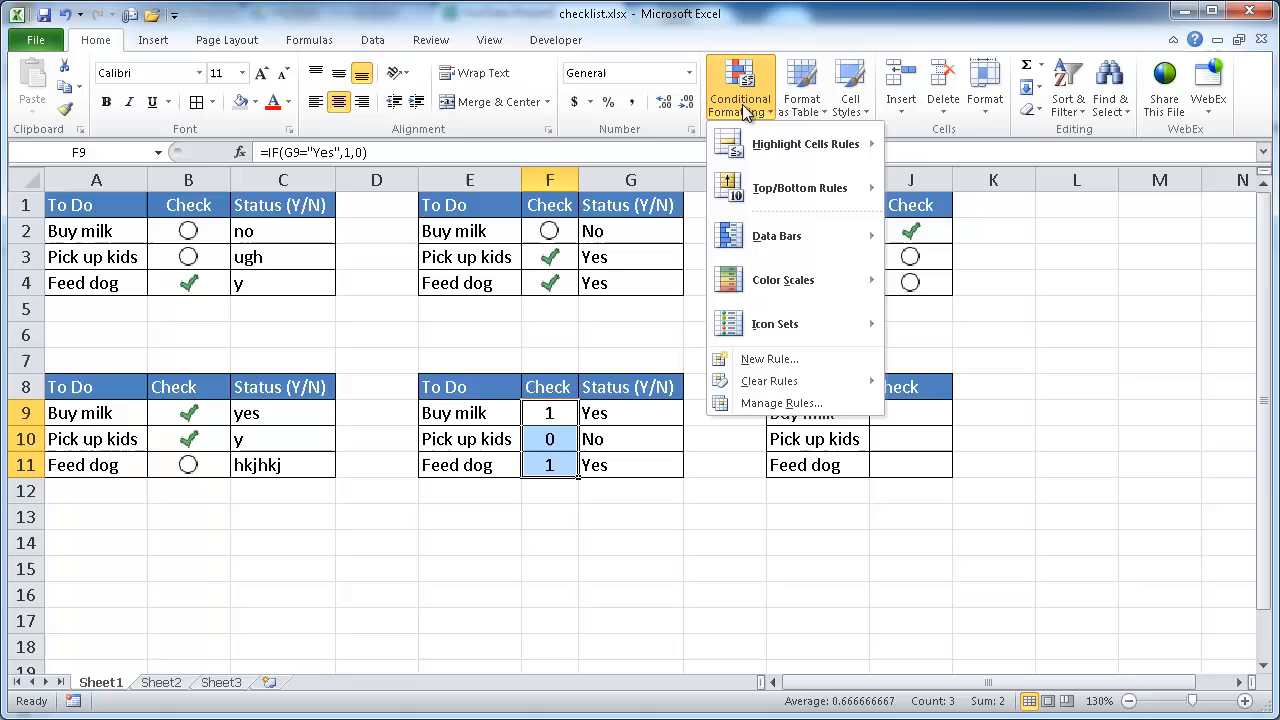
left_click(813, 359)
left_click(918, 353)
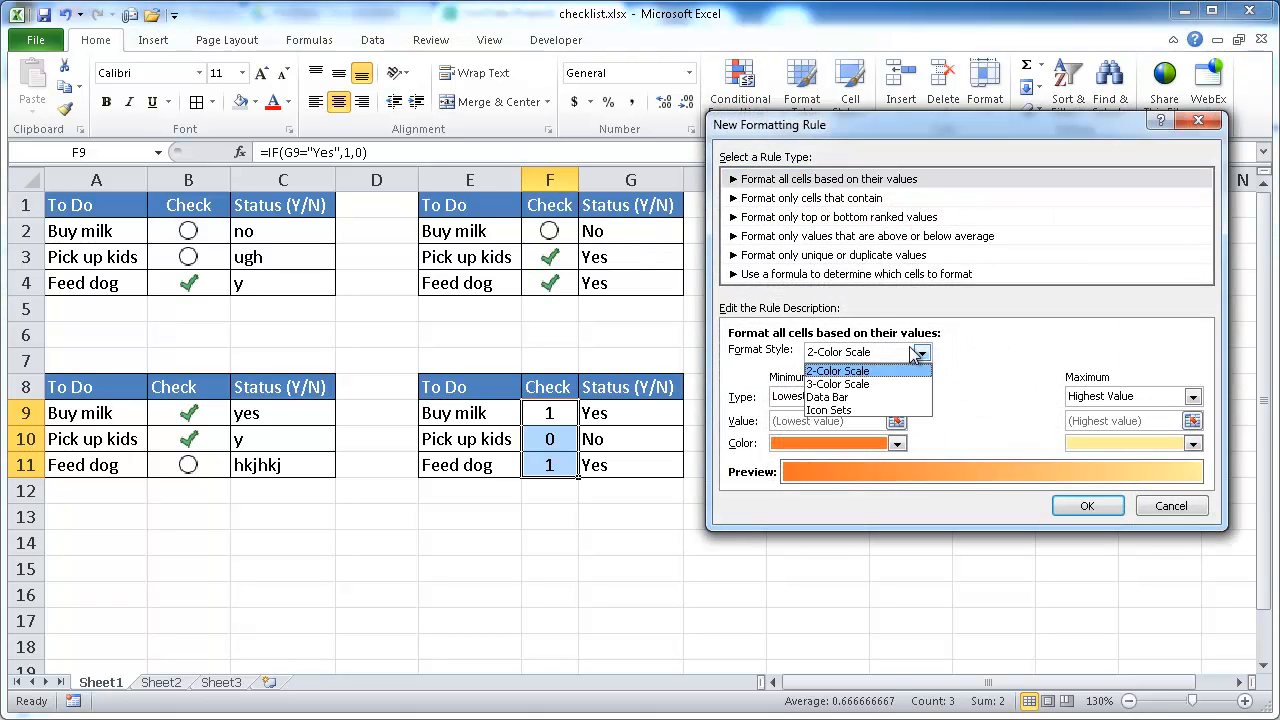
left_click(882, 410)
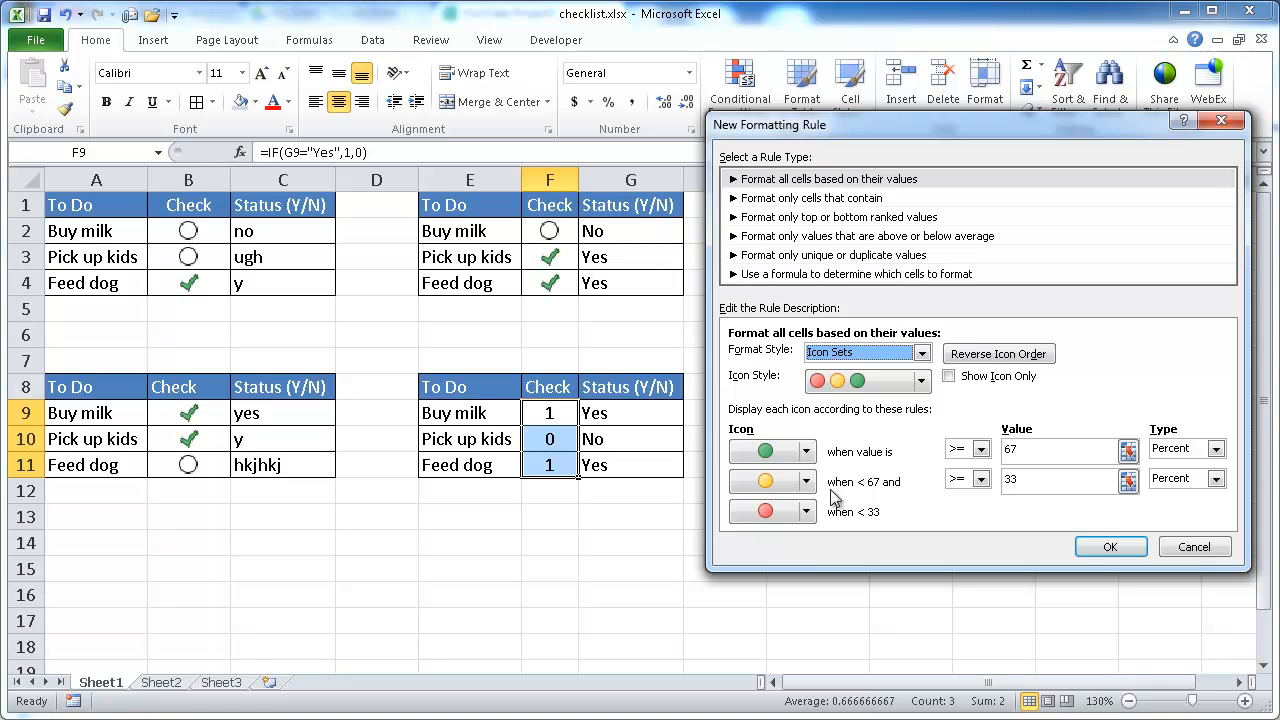
left_click(810, 453)
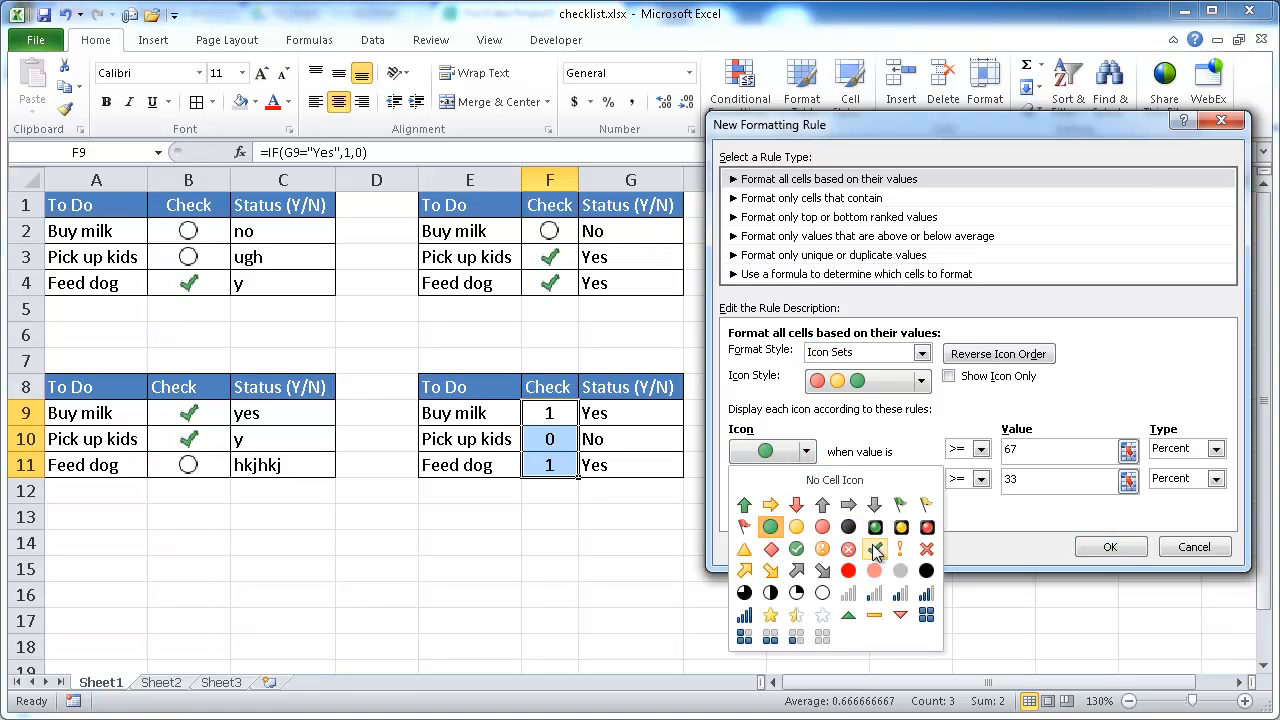
left_click(874, 549)
Step: Set both icon thresholds to type Number with values 1 and 0
left_click(1170, 450)
left_click(1180, 480)
left_click(1183, 452)
left_click(1170, 467)
left_click(1184, 479)
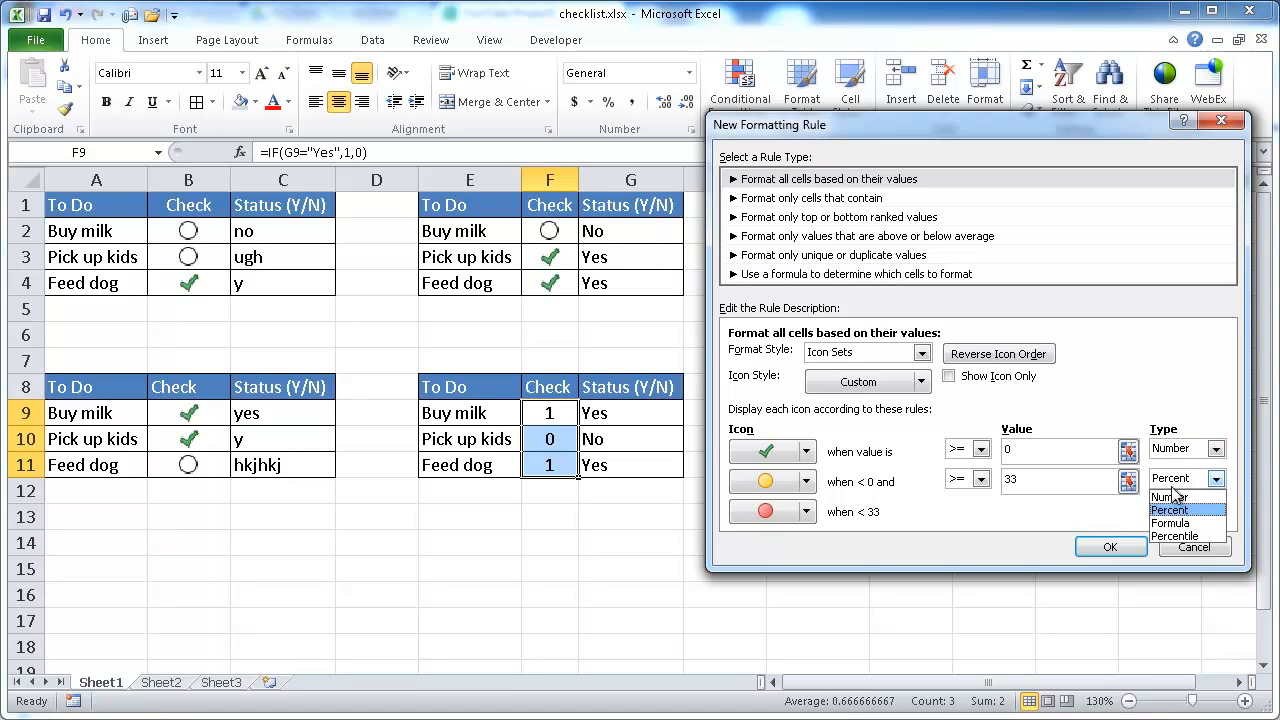
left_click(1170, 496)
left_click(1034, 452)
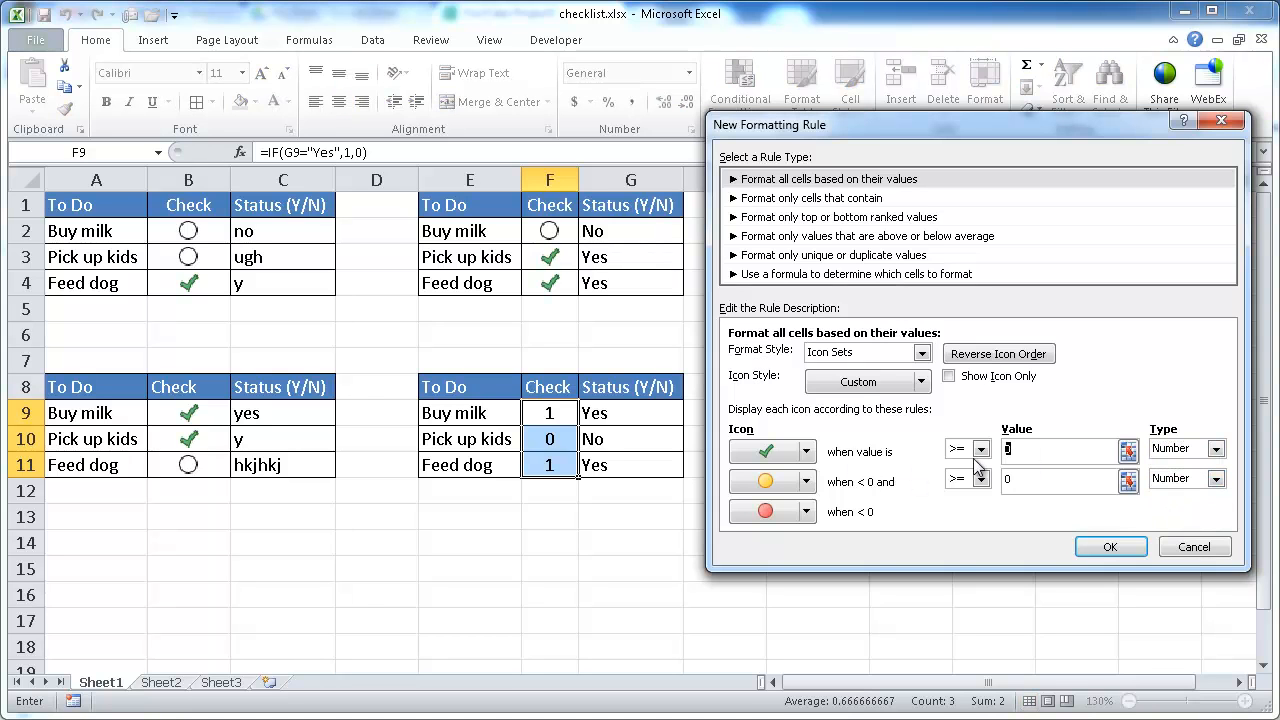
Step: Set the second icon to an empty circle and the third to No Cell Icon, and apply the rule
left_click(805, 481)
left_click(822, 622)
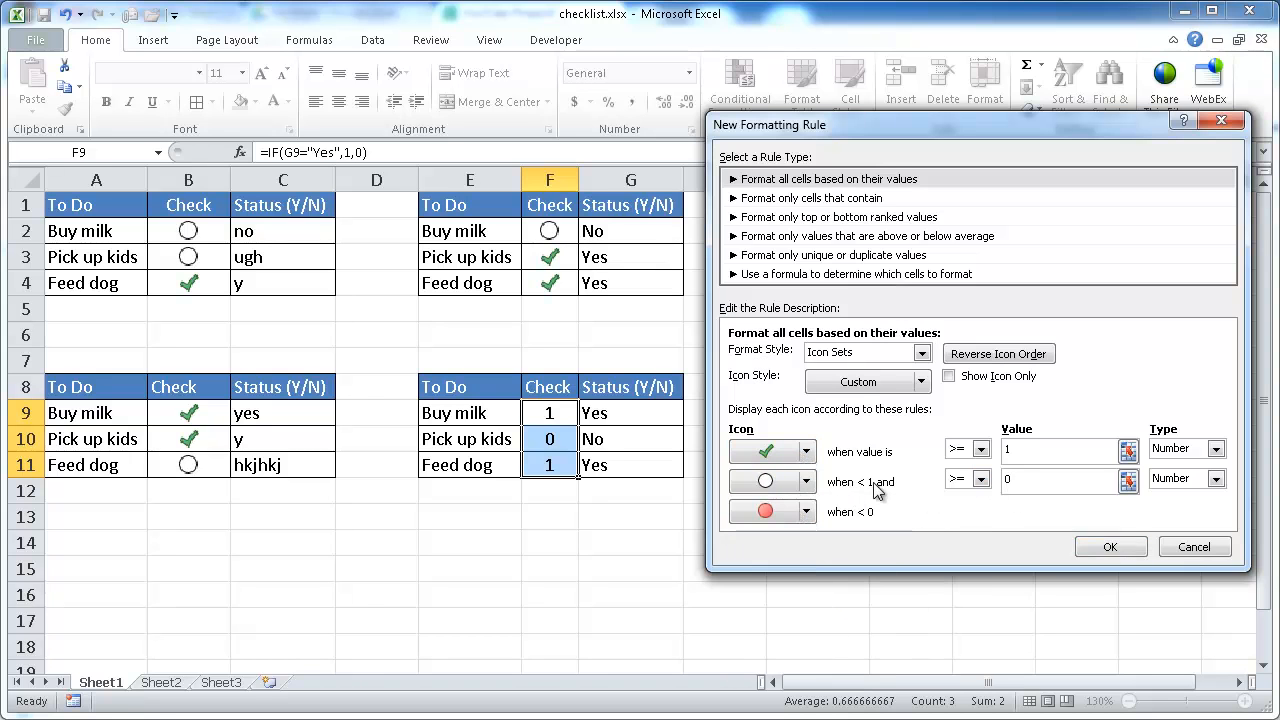
left_click(806, 512)
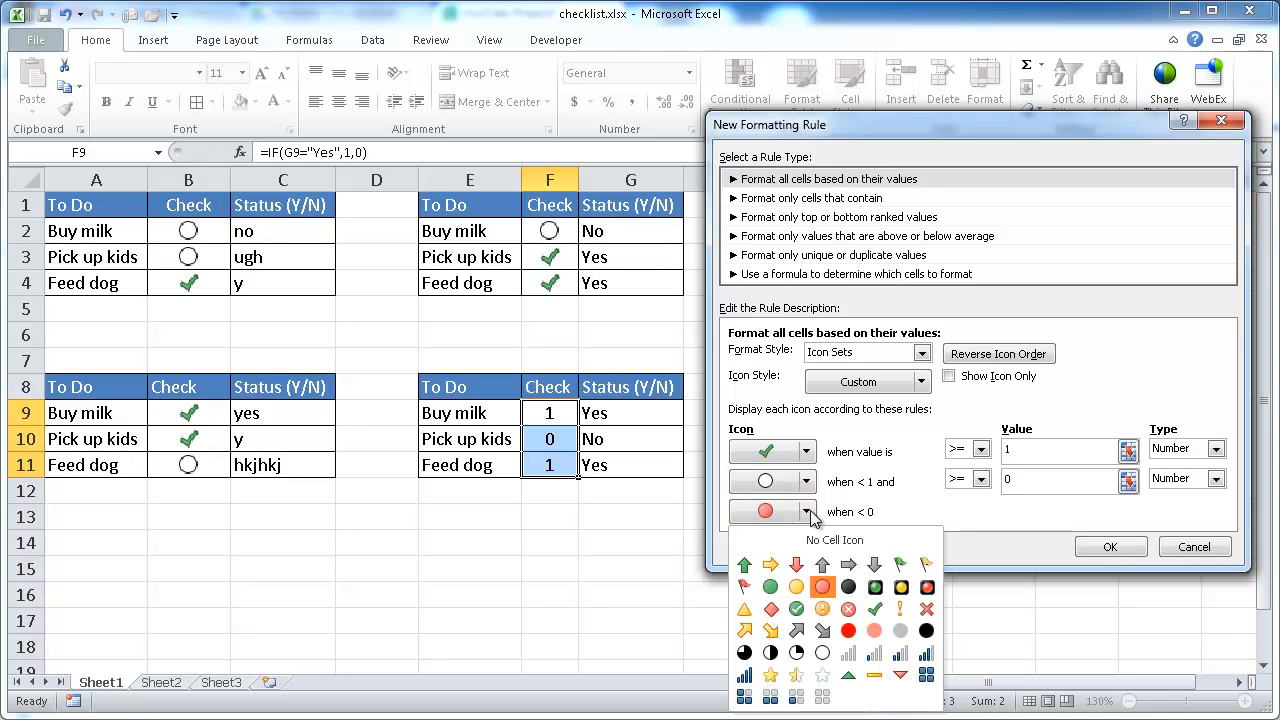
left_click(826, 542)
left_click(1110, 548)
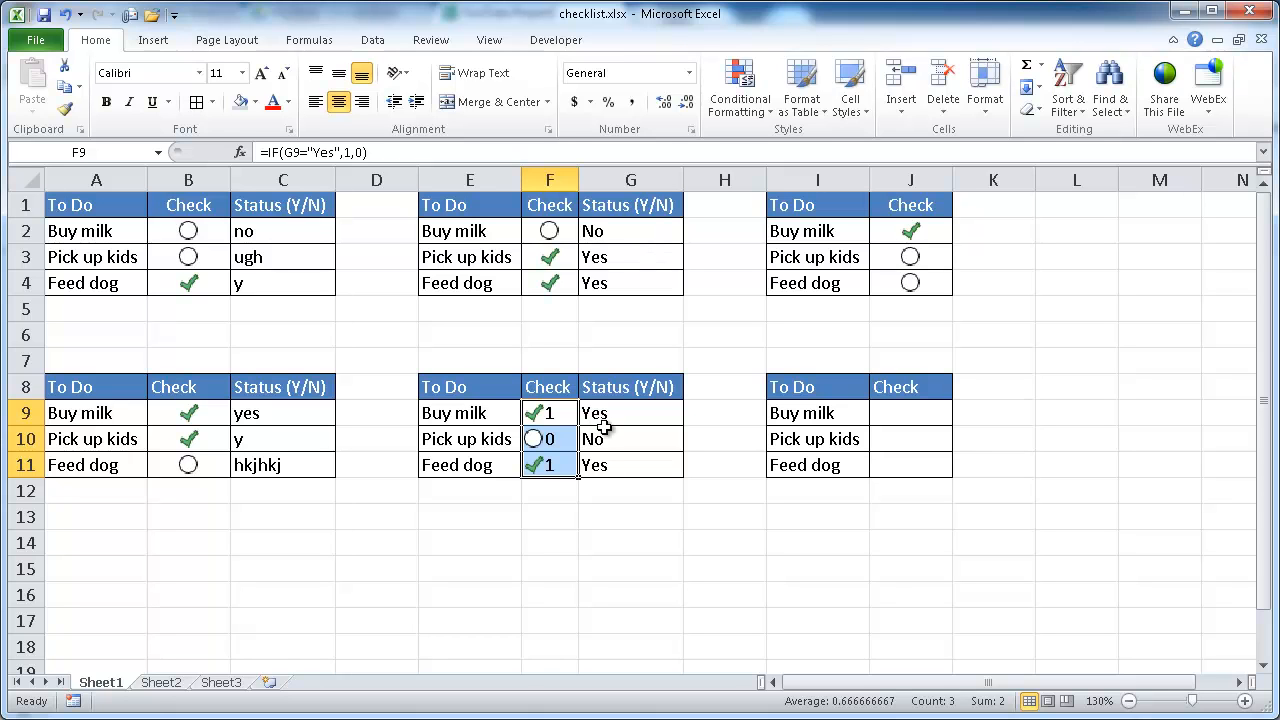
Step: Edit the F9:F11 icon set rule to show icons only
key("alt+o")
key("d")
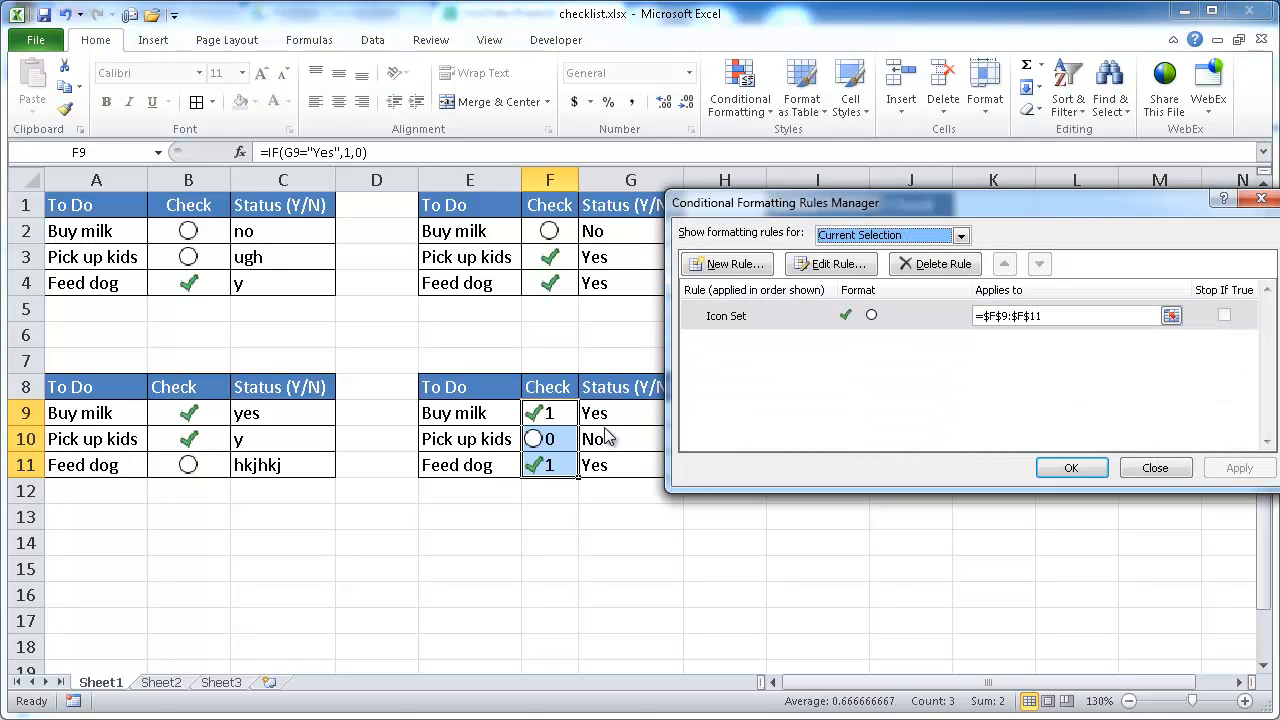
left_click(830, 264)
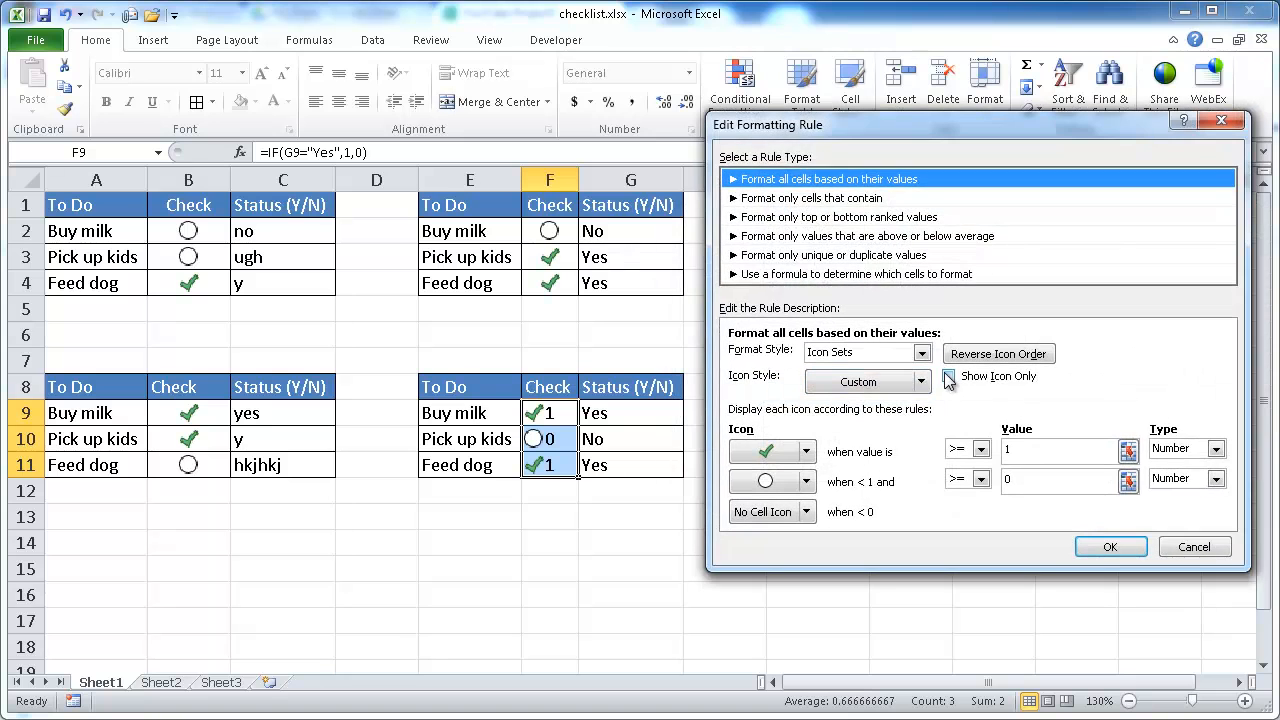
left_click(948, 378)
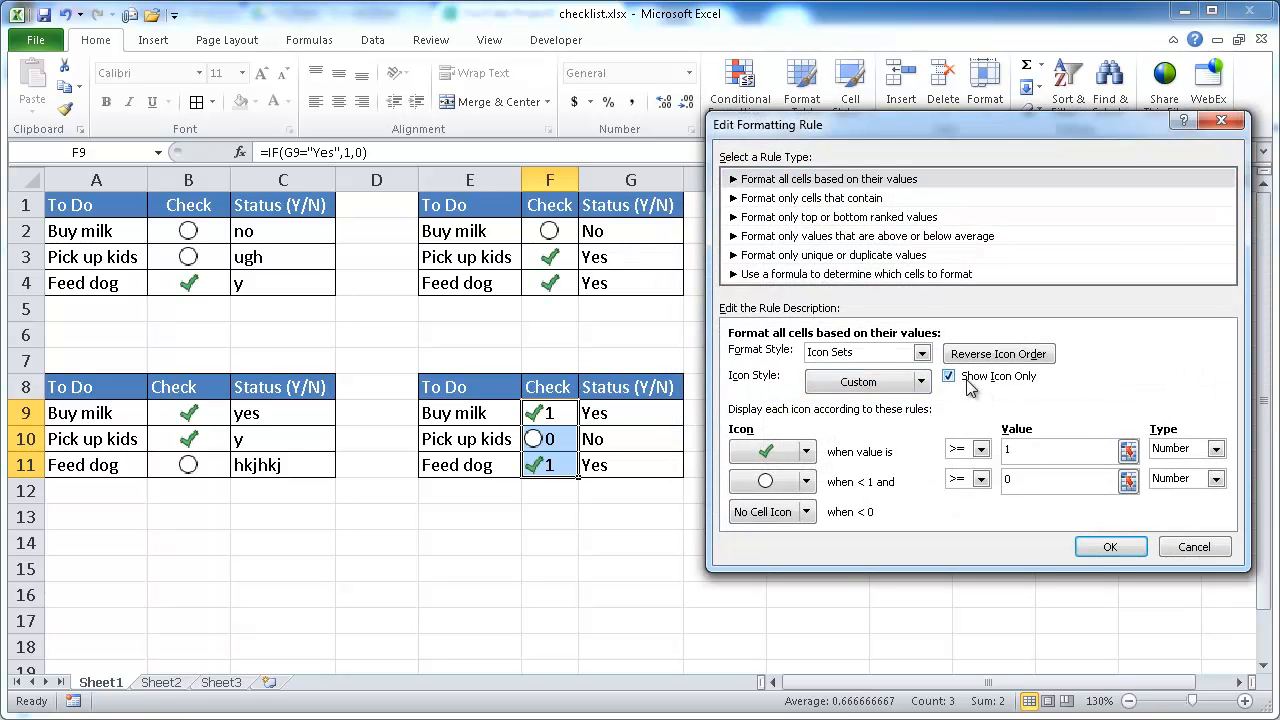
left_click(1108, 547)
left_click(1060, 467)
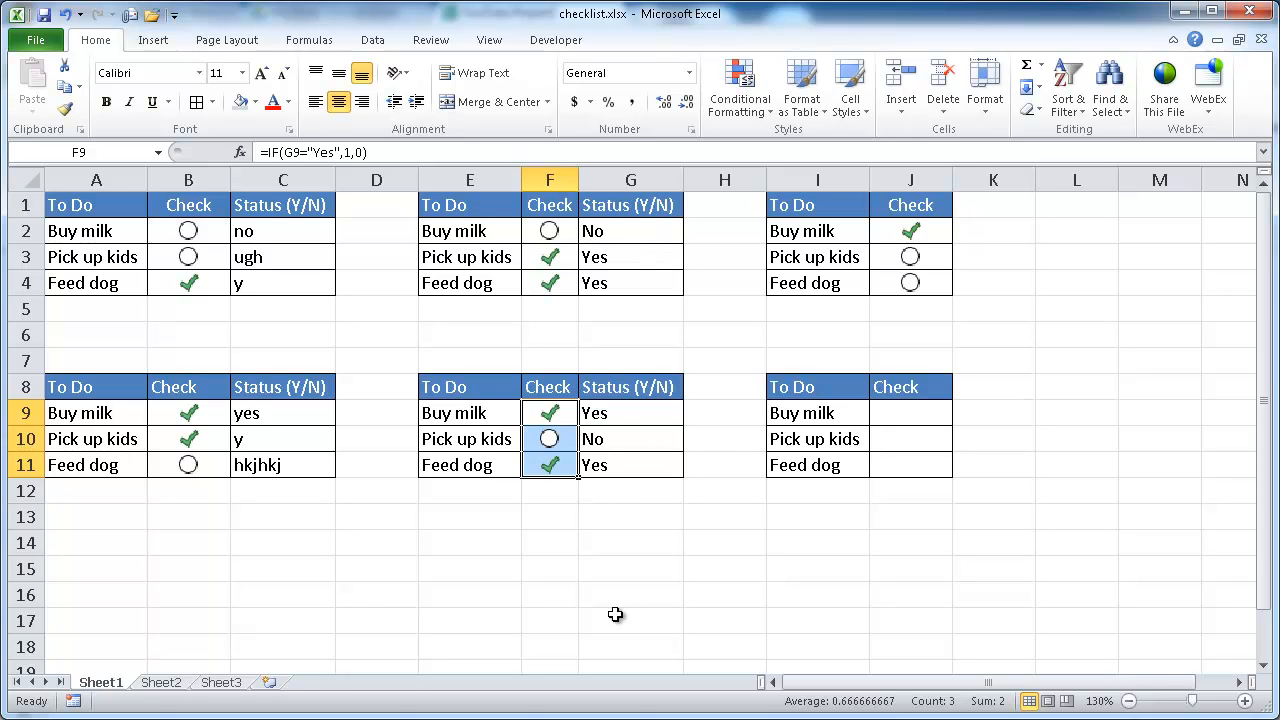
Step: Set the middle table's statuses to No, Yes and No to test the icons
left_click(640, 412)
left_click(691, 415)
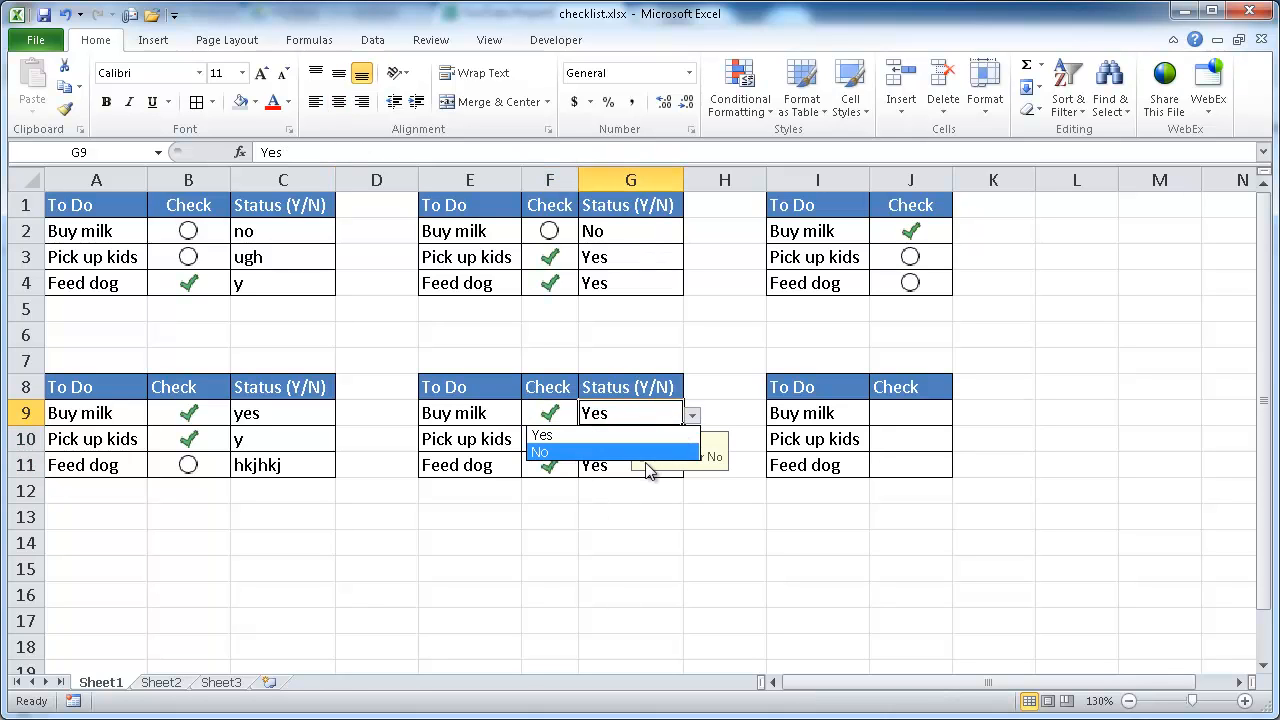
left_click(643, 456)
left_click(610, 464)
left_click(690, 468)
left_click(640, 504)
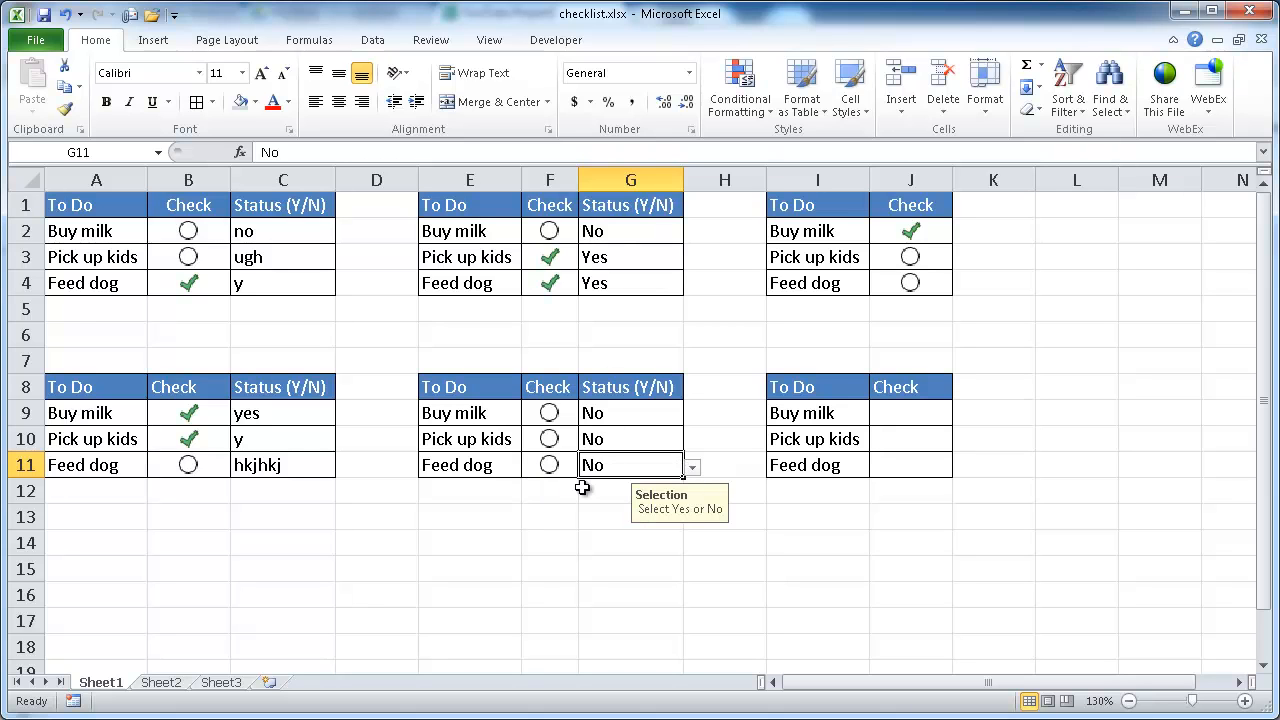
left_click(632, 437)
left_click(692, 441)
left_click(647, 457)
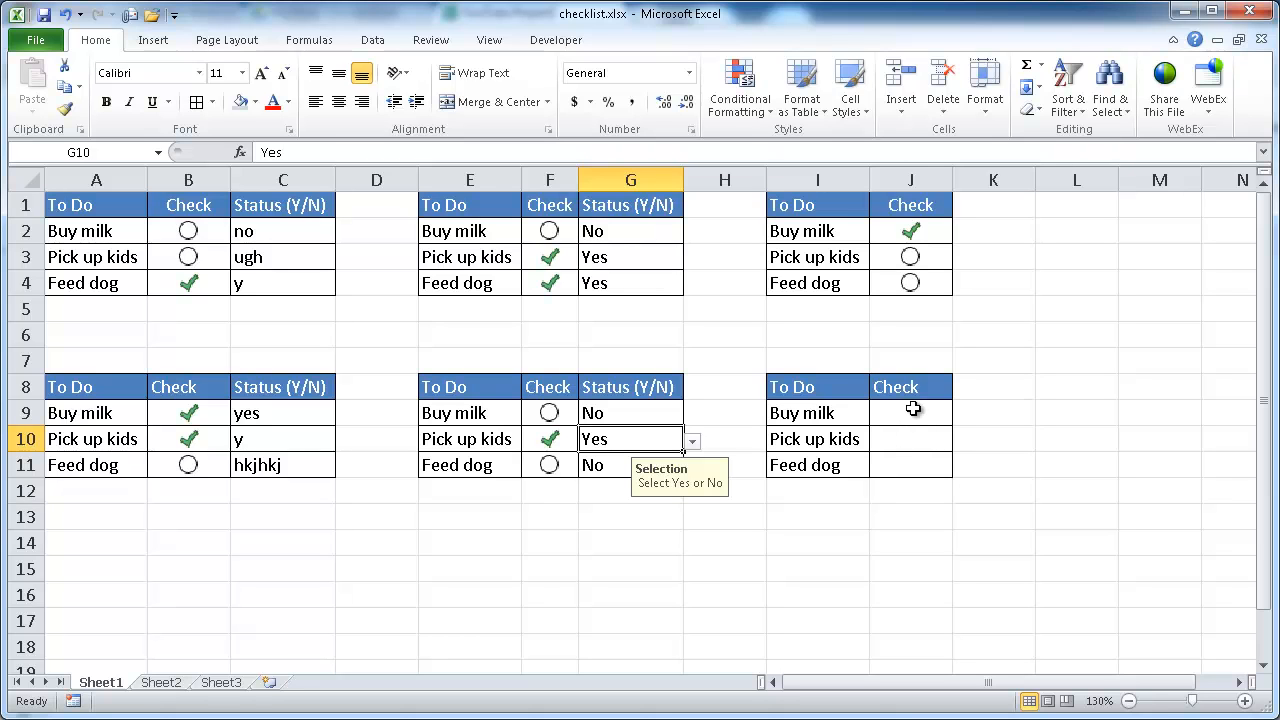
Step: Start a new Icon Sets conditional formatting rule for the right table's Check cells J9:J11
left_click_drag(911, 410, 907, 467)
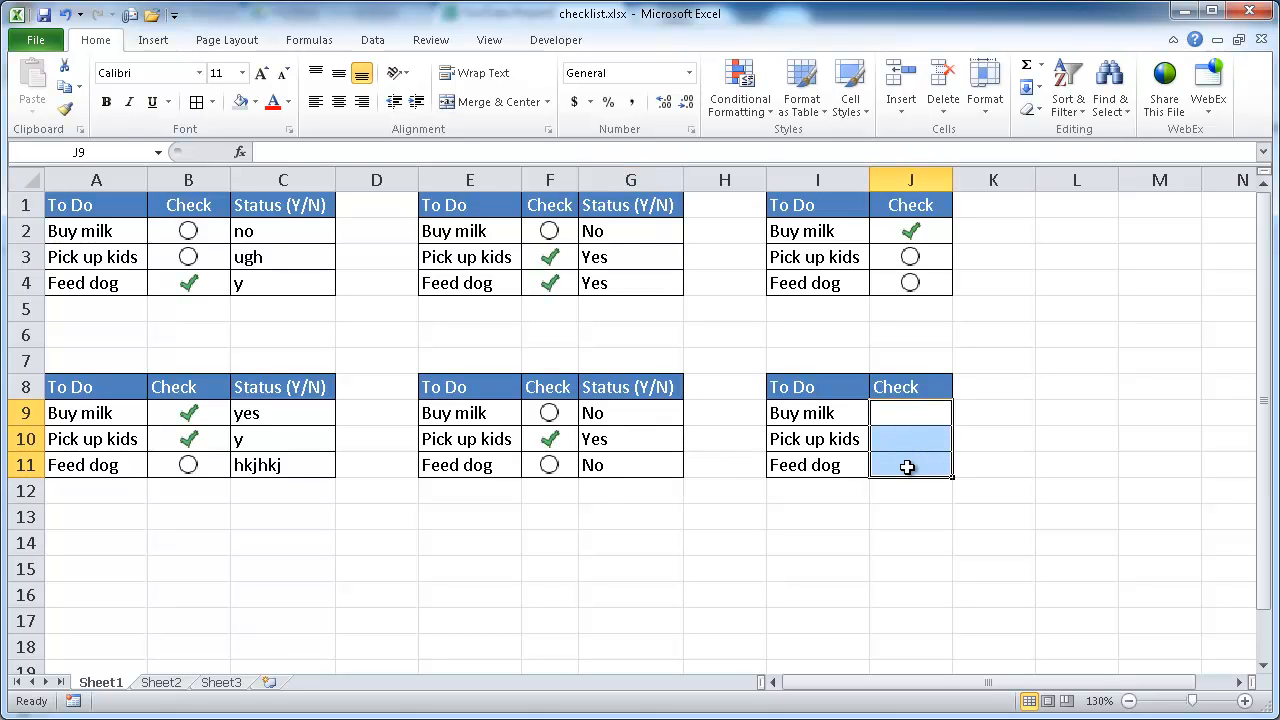
key("alt+h")
key("l")
key("r")
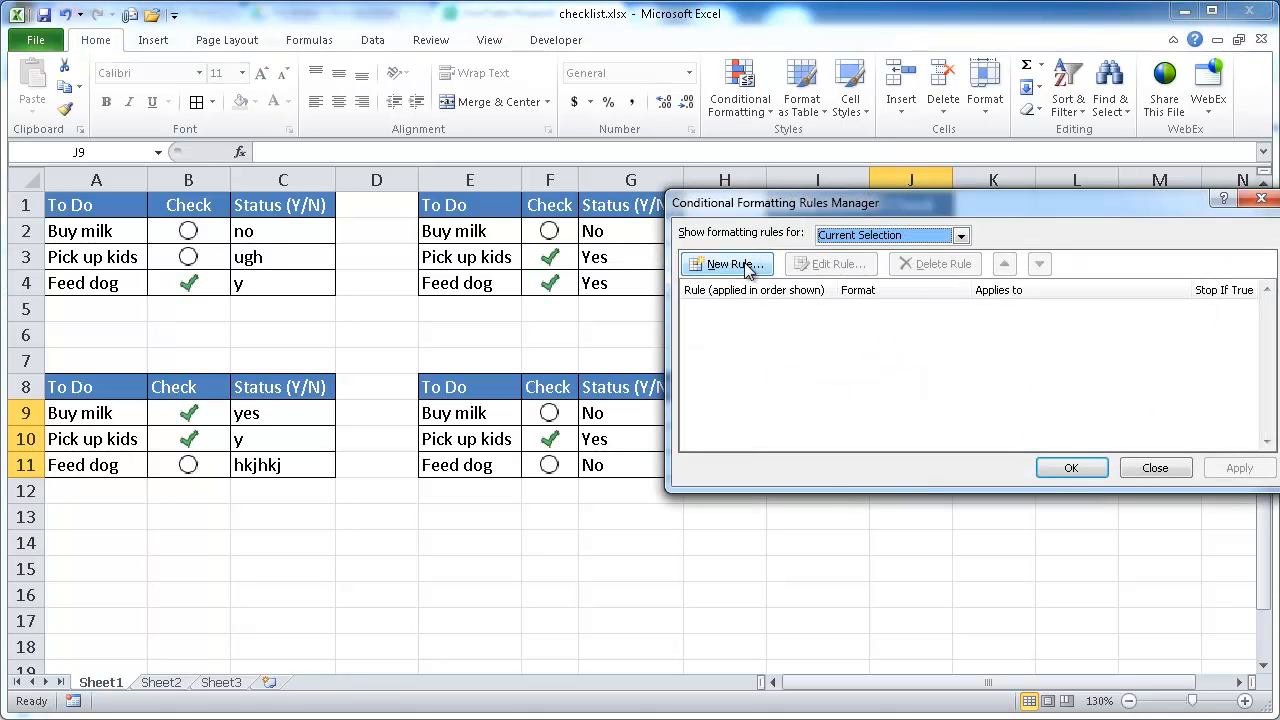
left_click(748, 266)
left_click(890, 374)
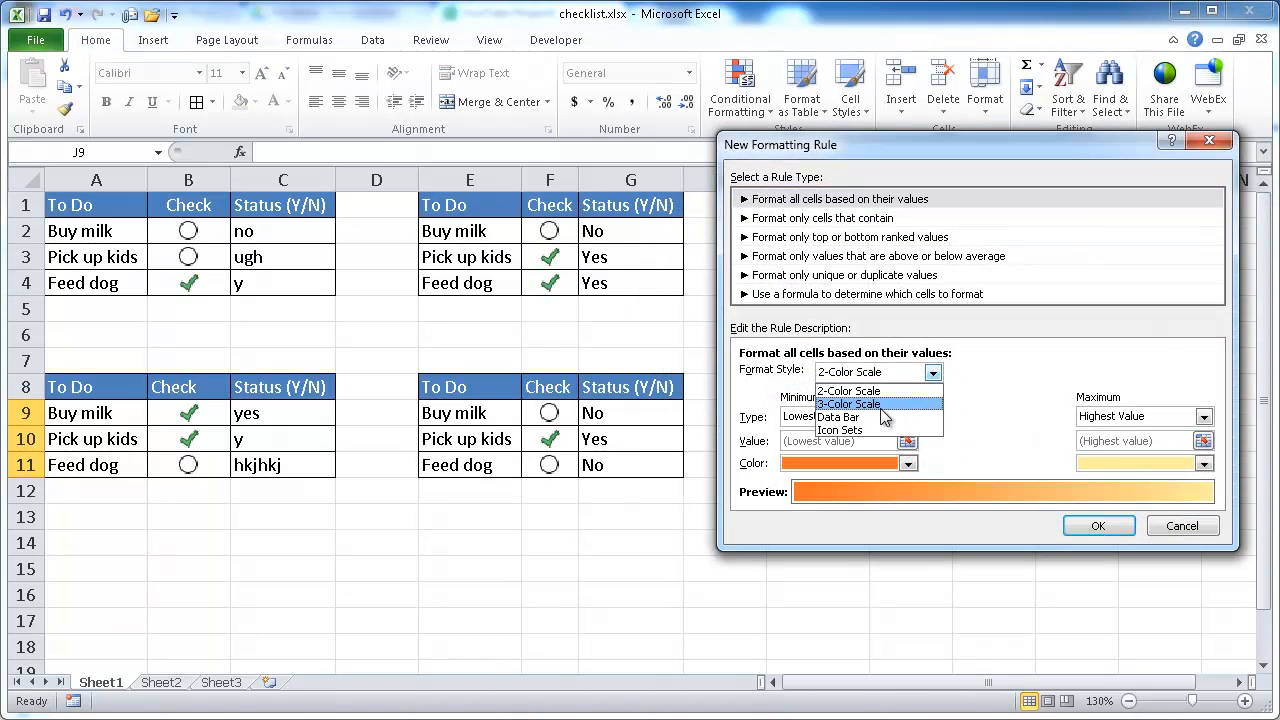
left_click(846, 430)
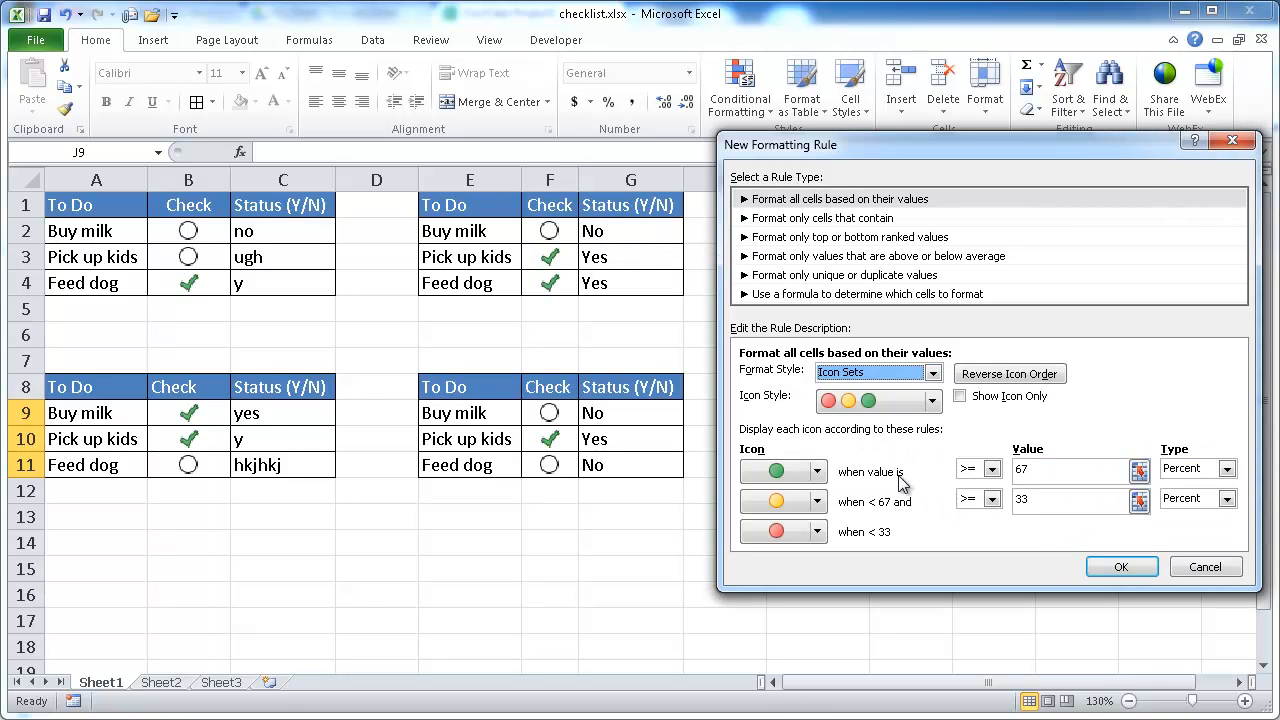
Step: Change both threshold types to Number and enter values 1 and 0
left_click(1195, 469)
left_click(1183, 486)
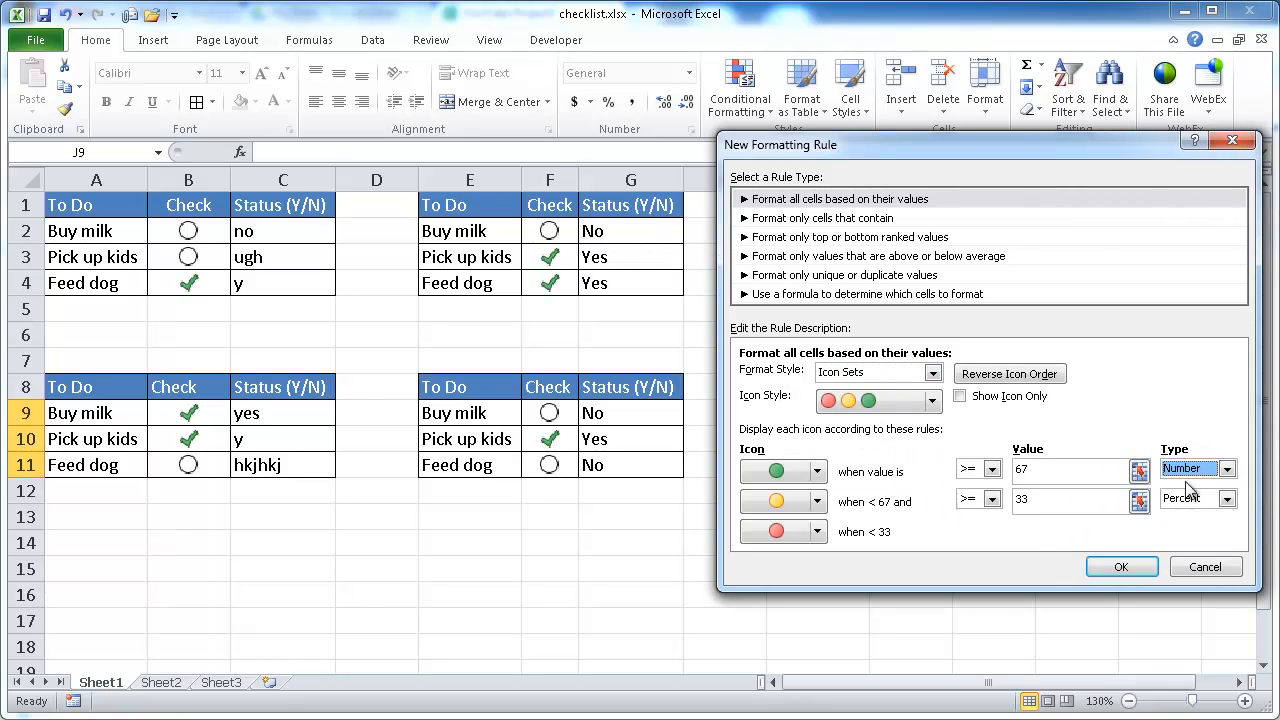
left_click(1192, 498)
left_click(1180, 517)
double_click(1040, 470)
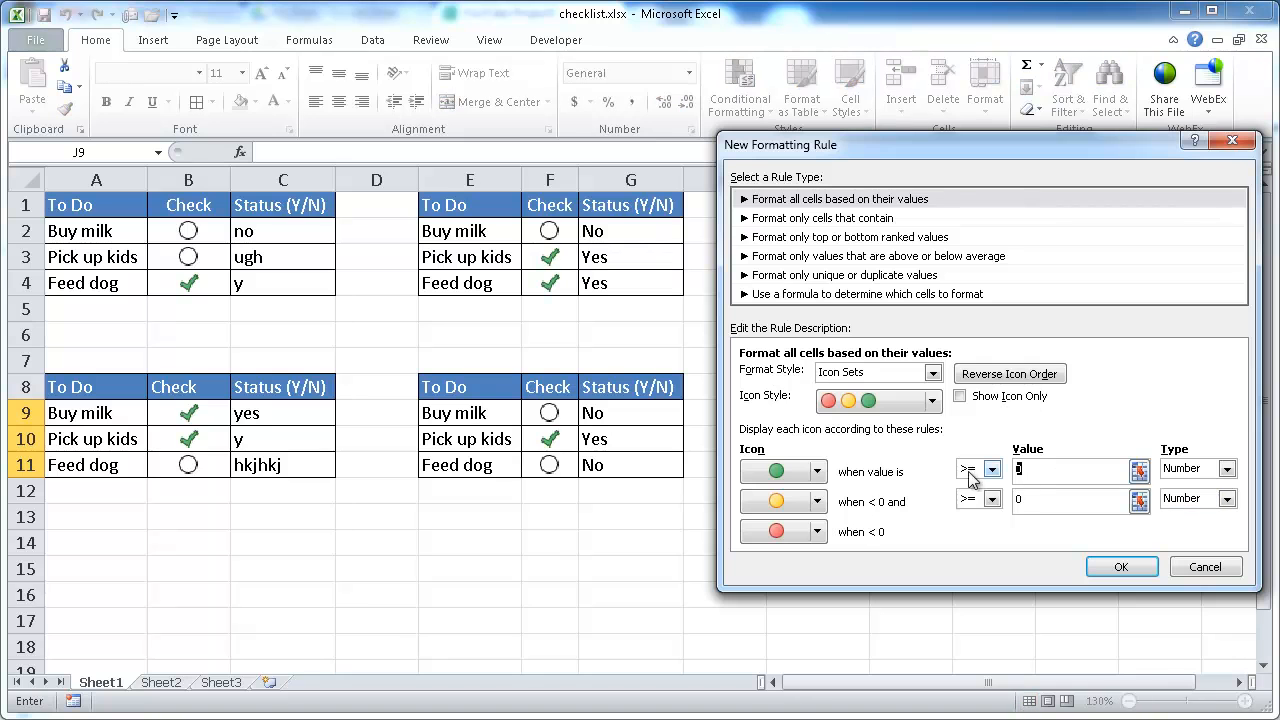
Step: Choose a check mark, an empty circle and No Cell Icon as the three icons, and confirm the rule
left_click(815, 473)
left_click(893, 580)
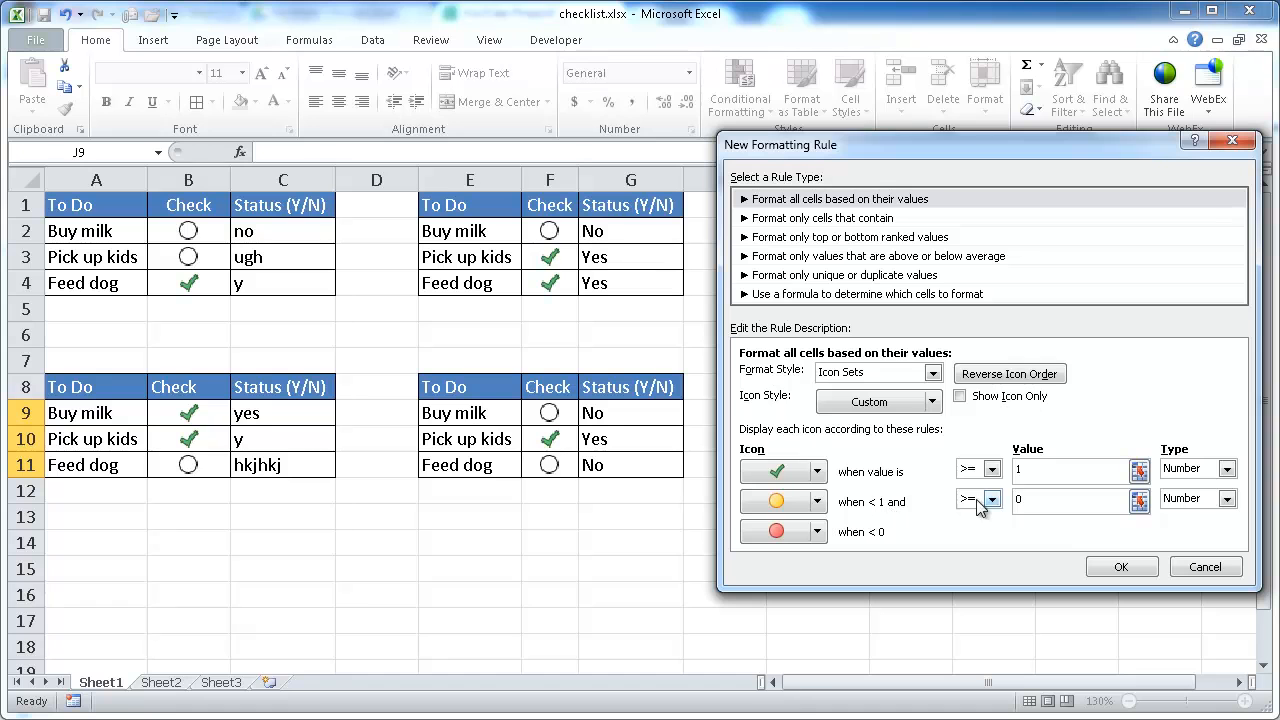
left_click(817, 501)
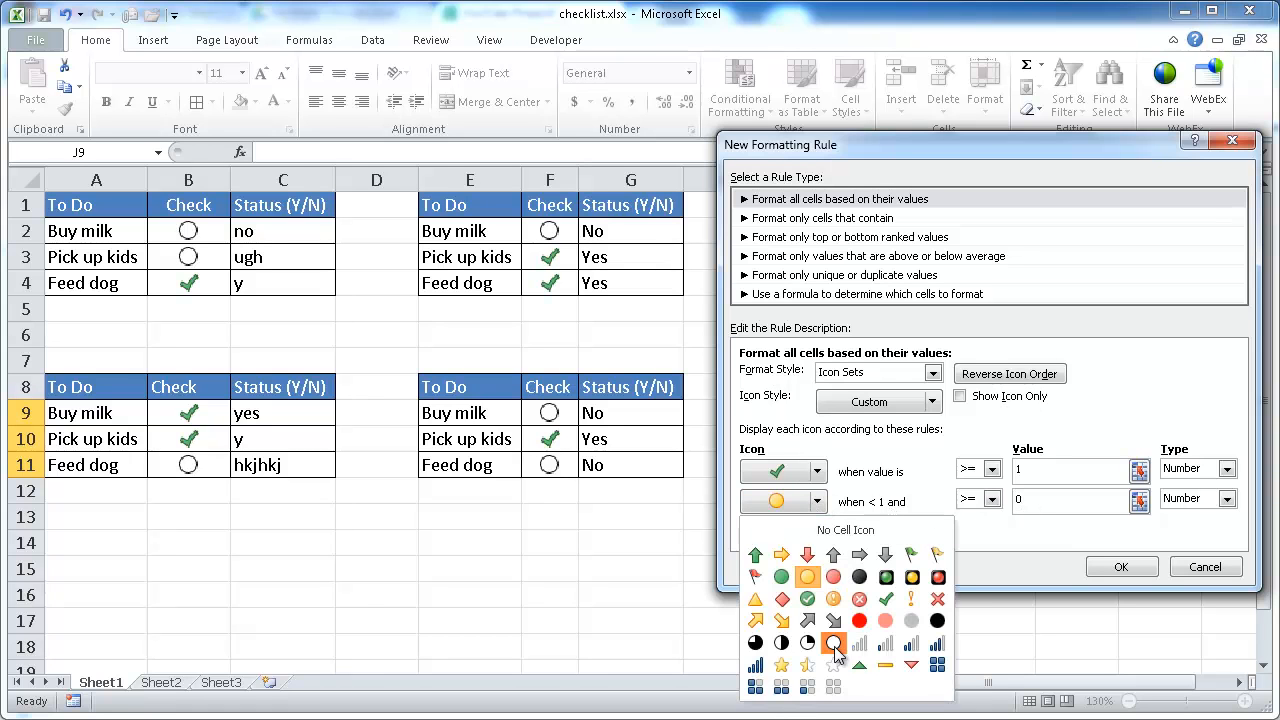
left_click(834, 645)
left_click(817, 531)
left_click(807, 558)
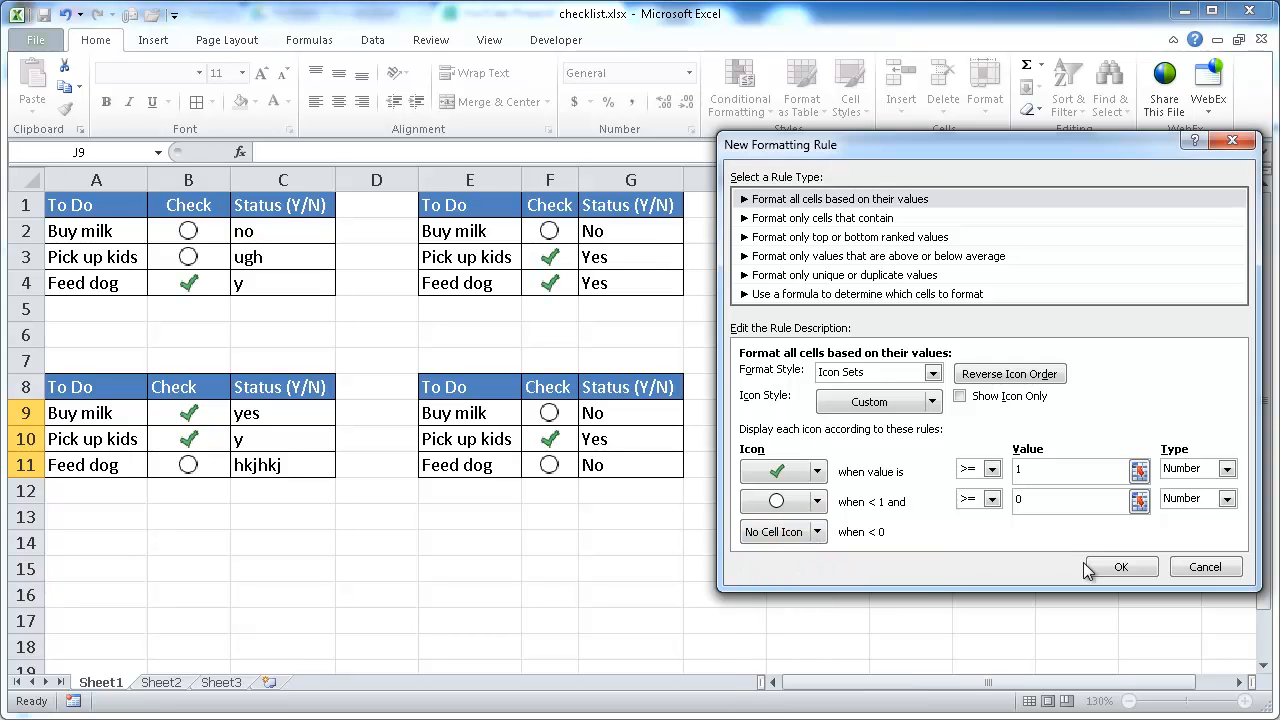
left_click(1115, 568)
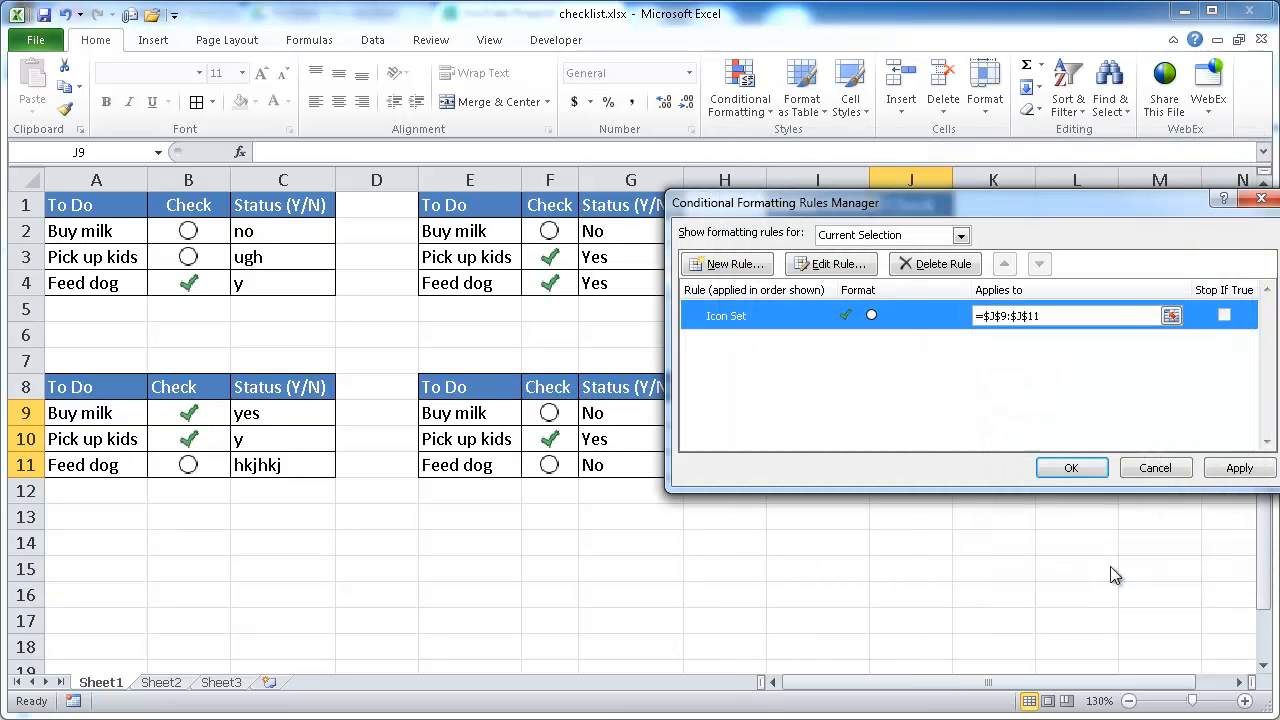
Step: Close the rules manager and enter 1 in cell J9 to test the icon rule
left_click(1058, 467)
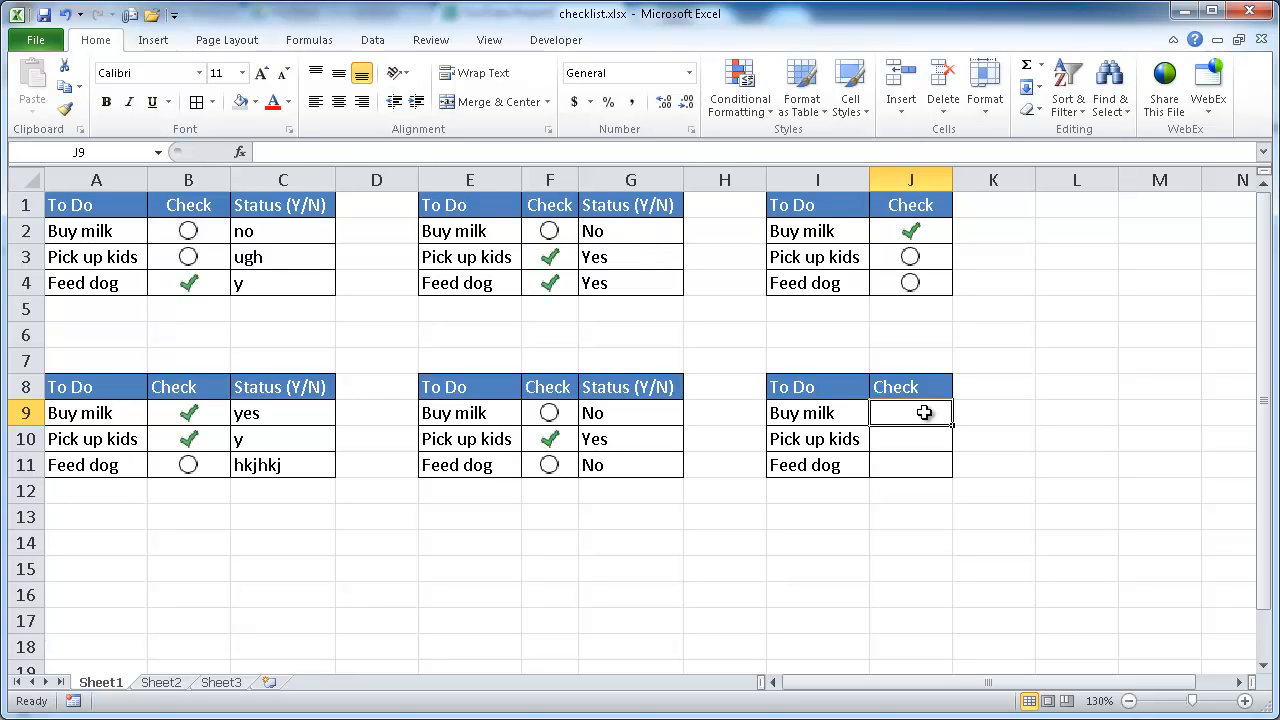
type("1")
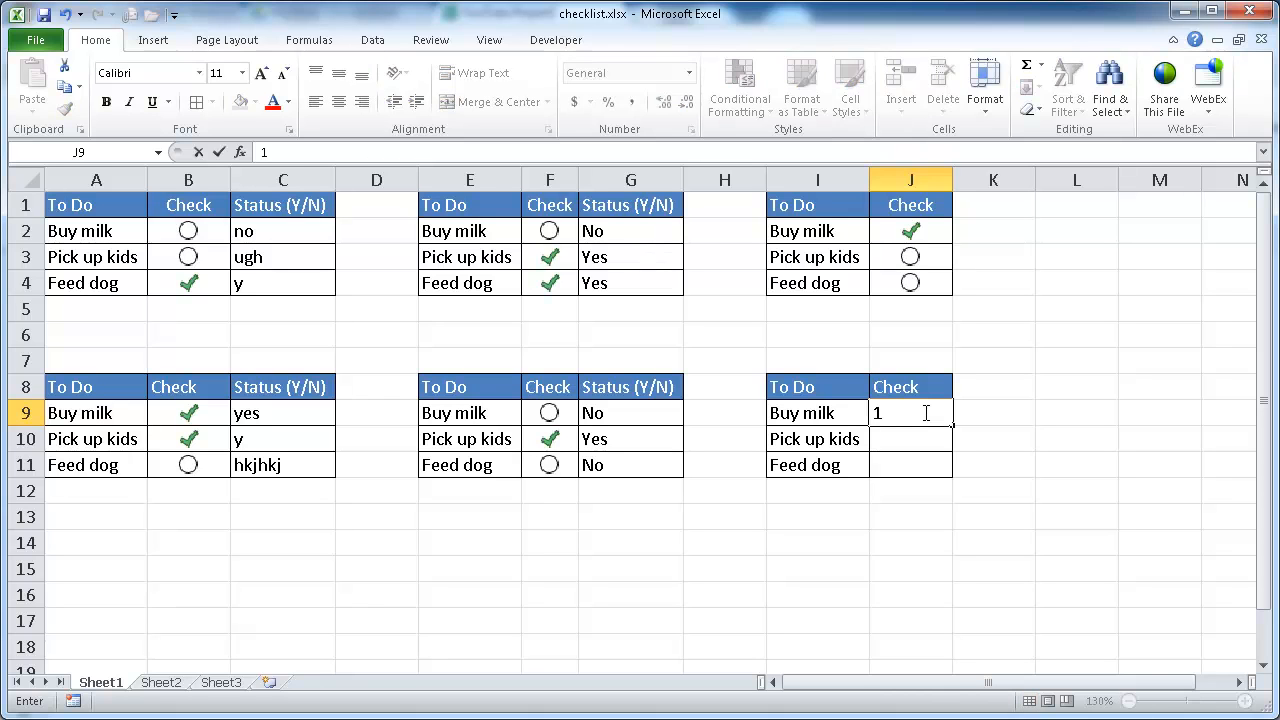
key("Return")
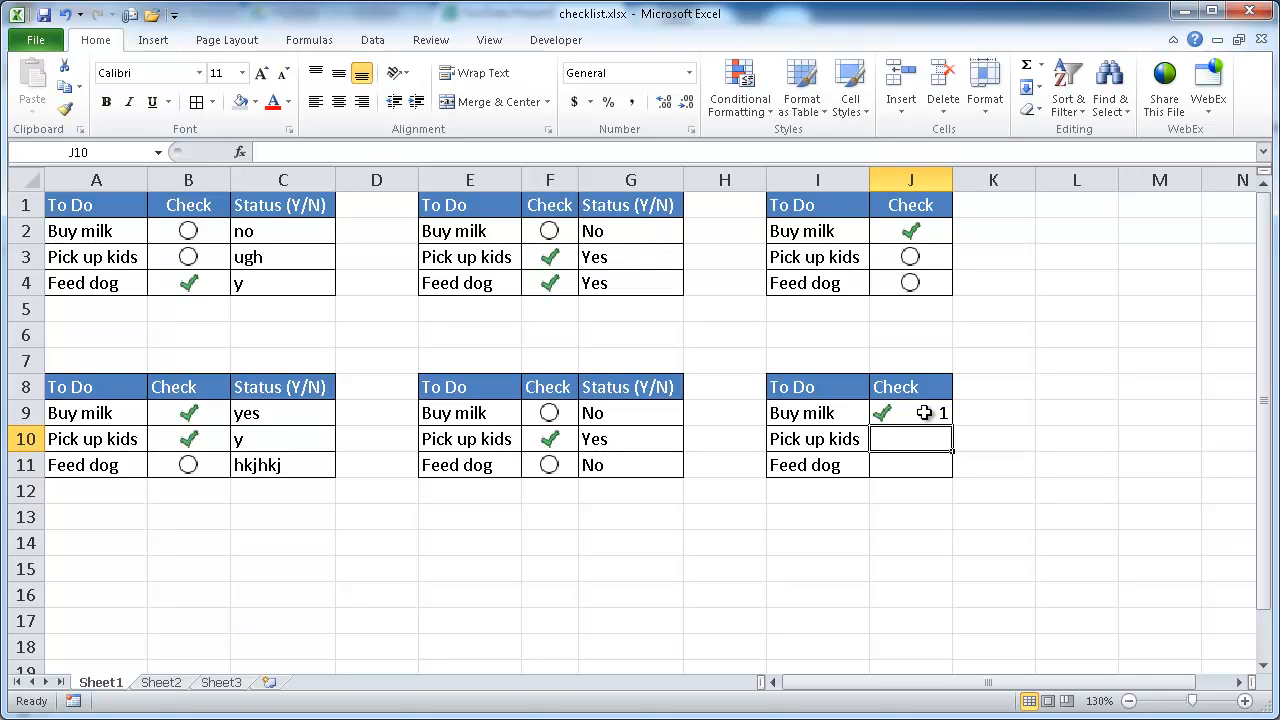
Step: Edit the icon set rule on J9:J11 to show the icon only, and confirm
left_click_drag(924, 412, 912, 457)
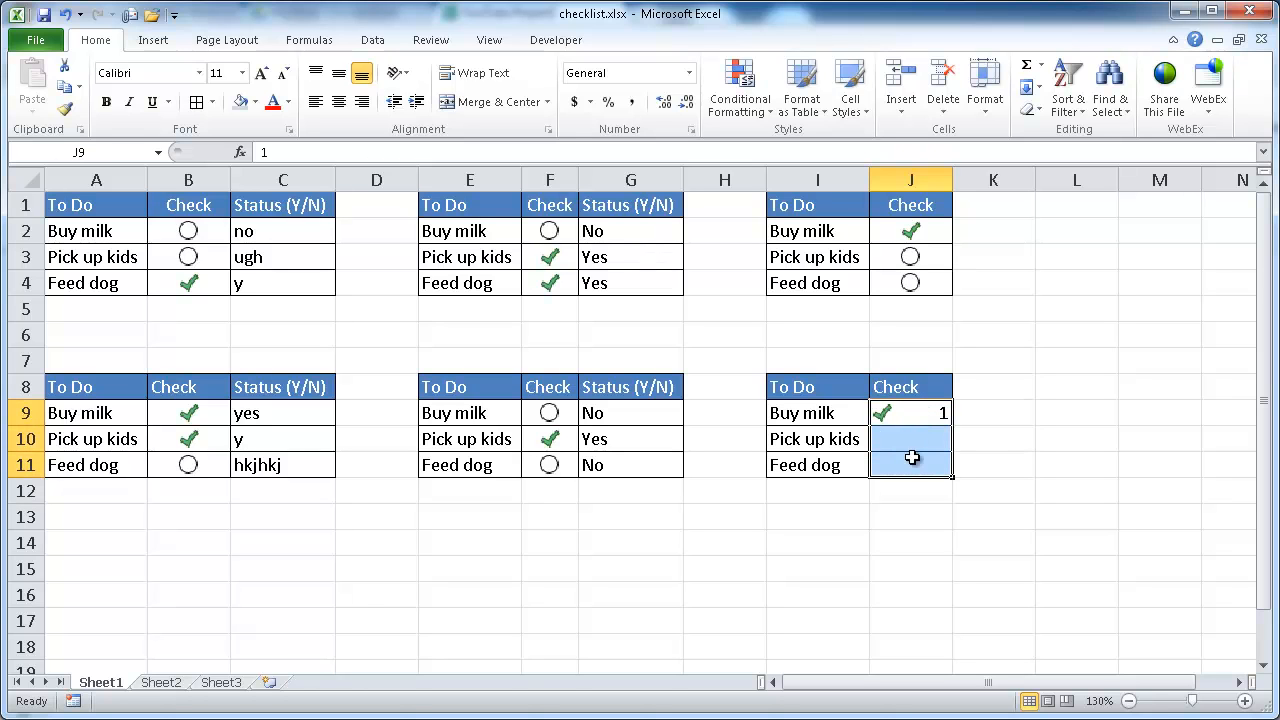
key("alt")
key("h")
key("l")
key("r")
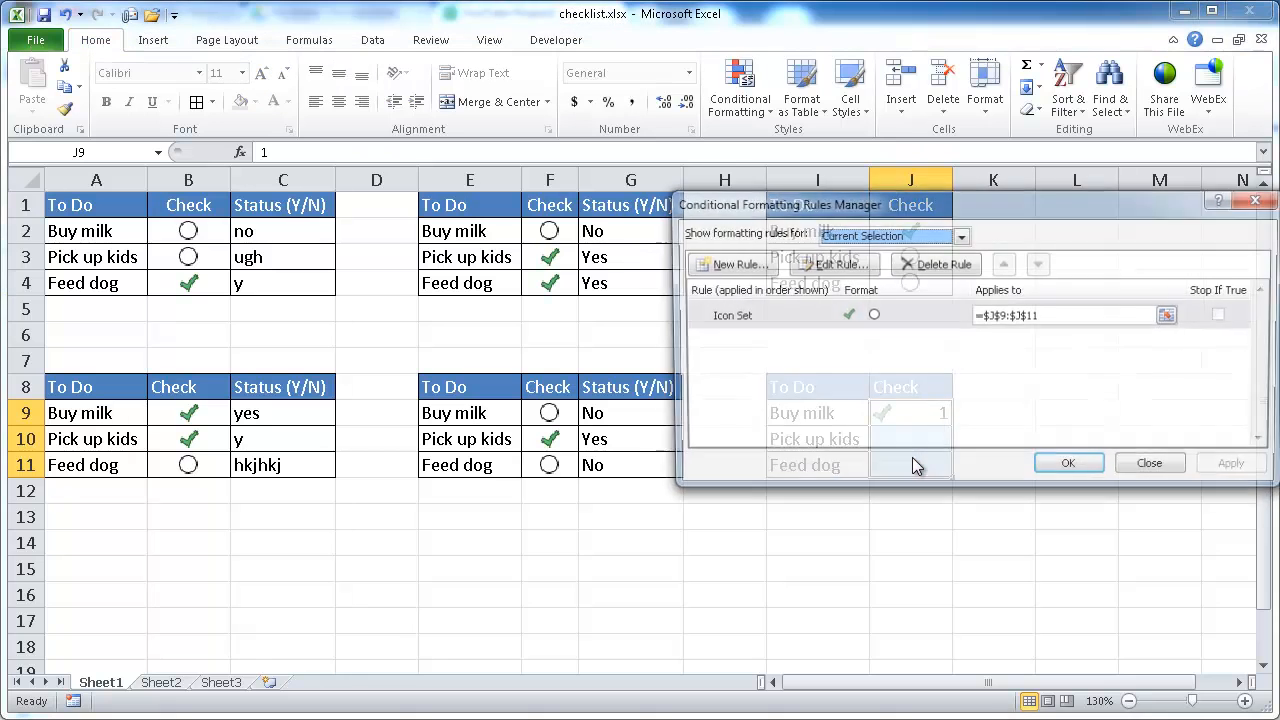
left_click(823, 265)
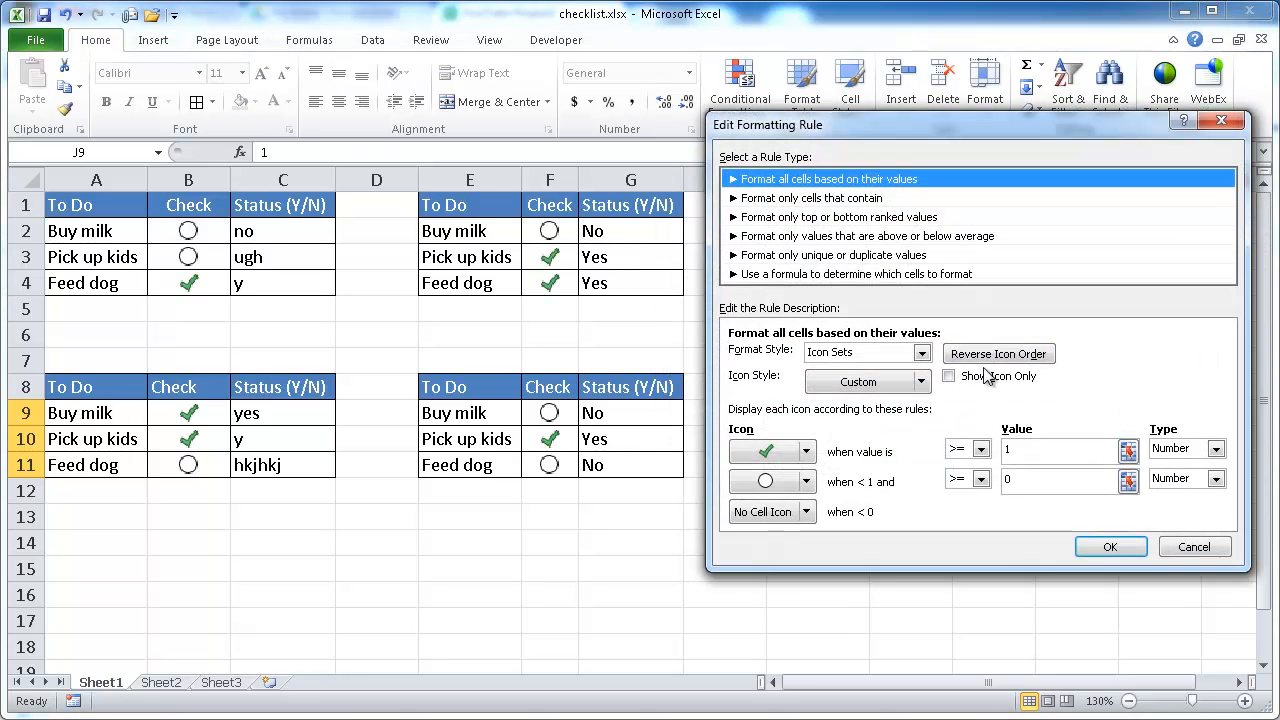
left_click(948, 376)
left_click(1110, 547)
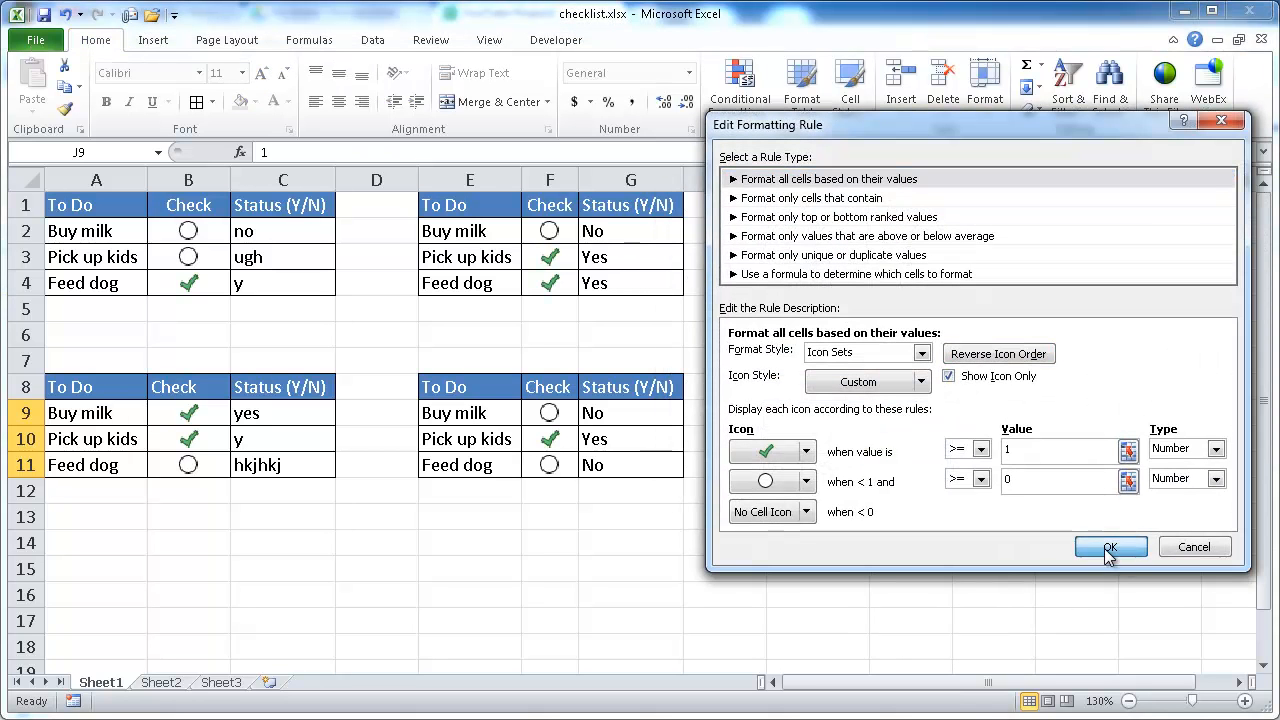
left_click(1065, 465)
Step: Center-align the Check cells J9:J11
left_click(903, 437)
left_click_drag(903, 417, 903, 457)
left_click(339, 102)
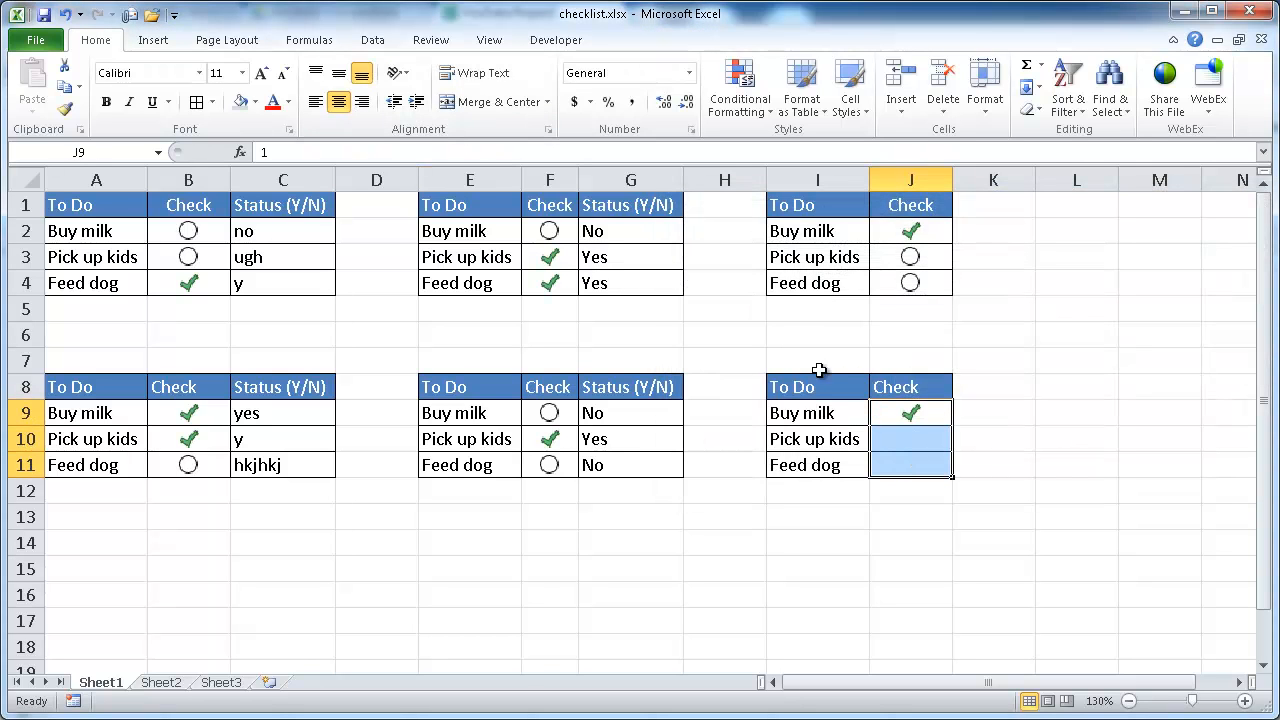
Step: Enter 0 in J10 and 1 in J11 to test the icons
left_click(915, 440)
type("0")
key("Return")
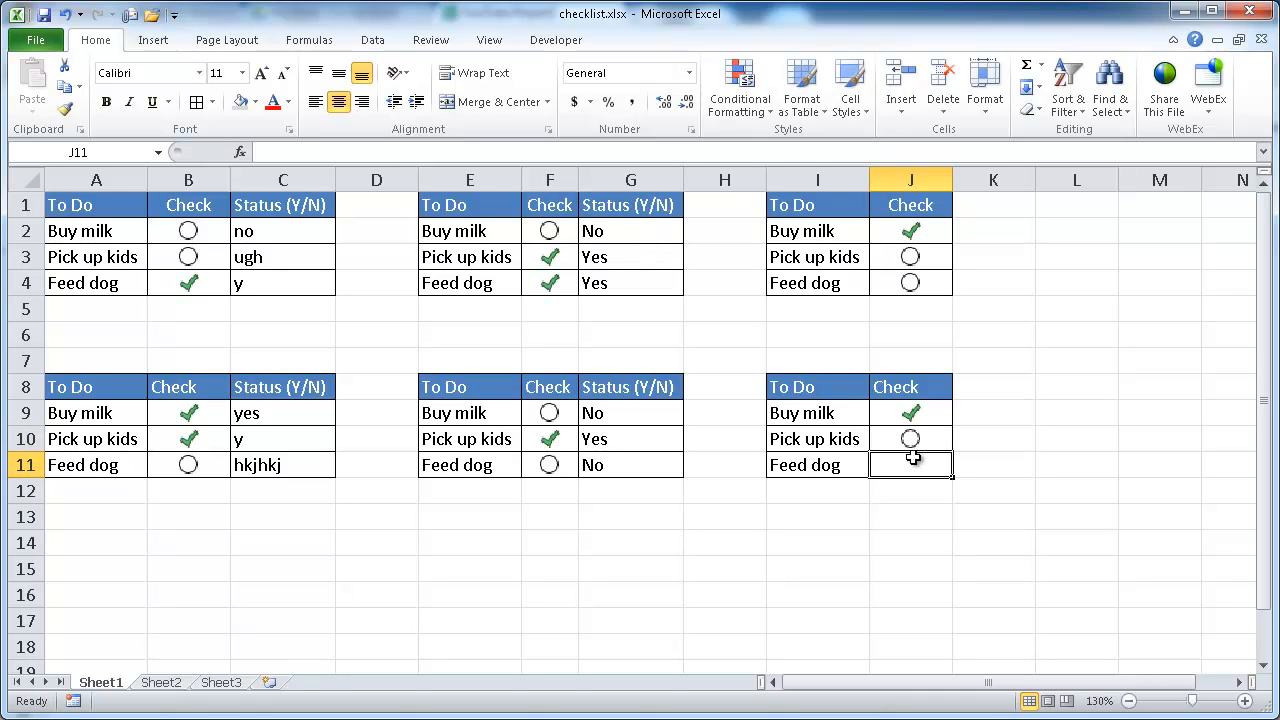
type("1")
key("Return")
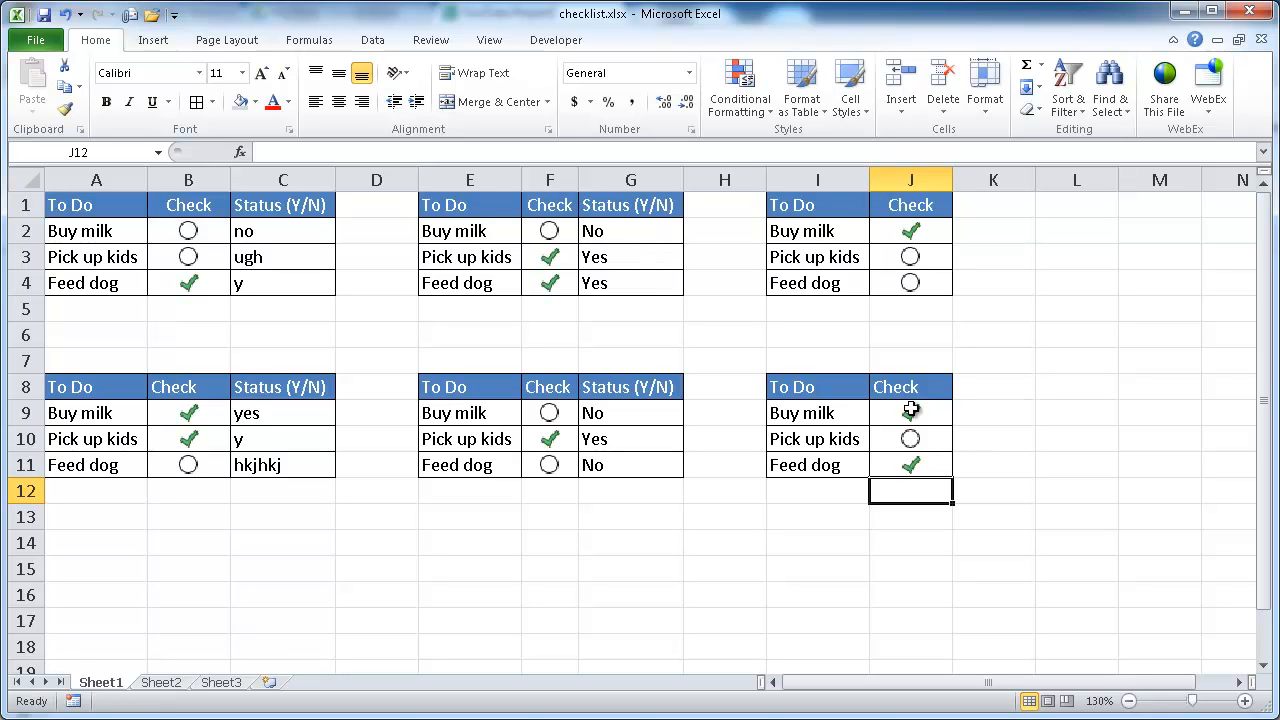